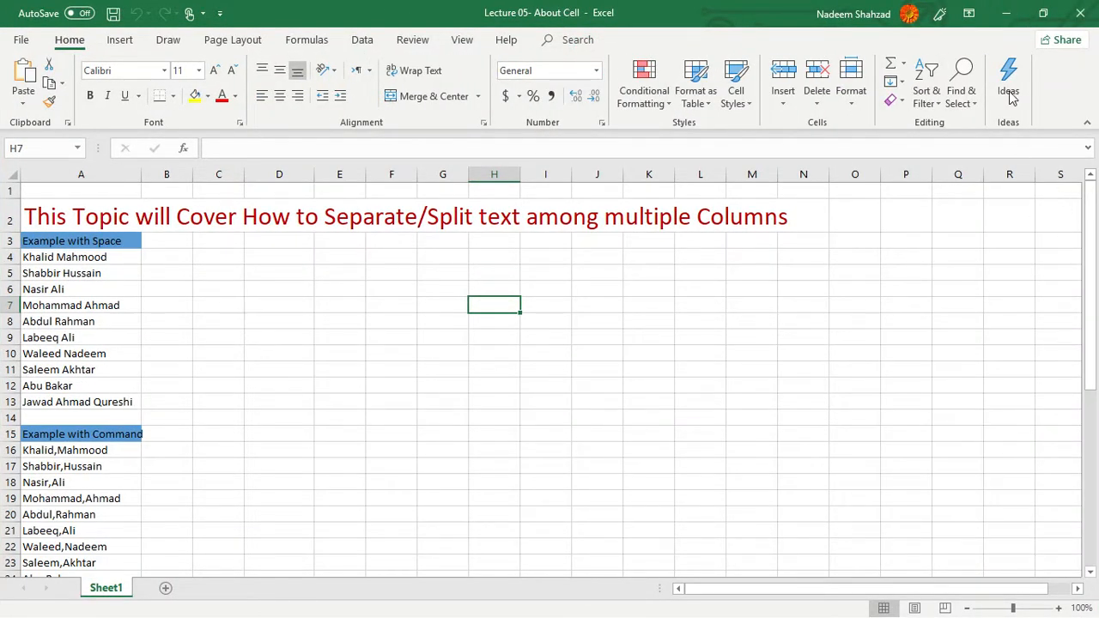
click(1006, 12)
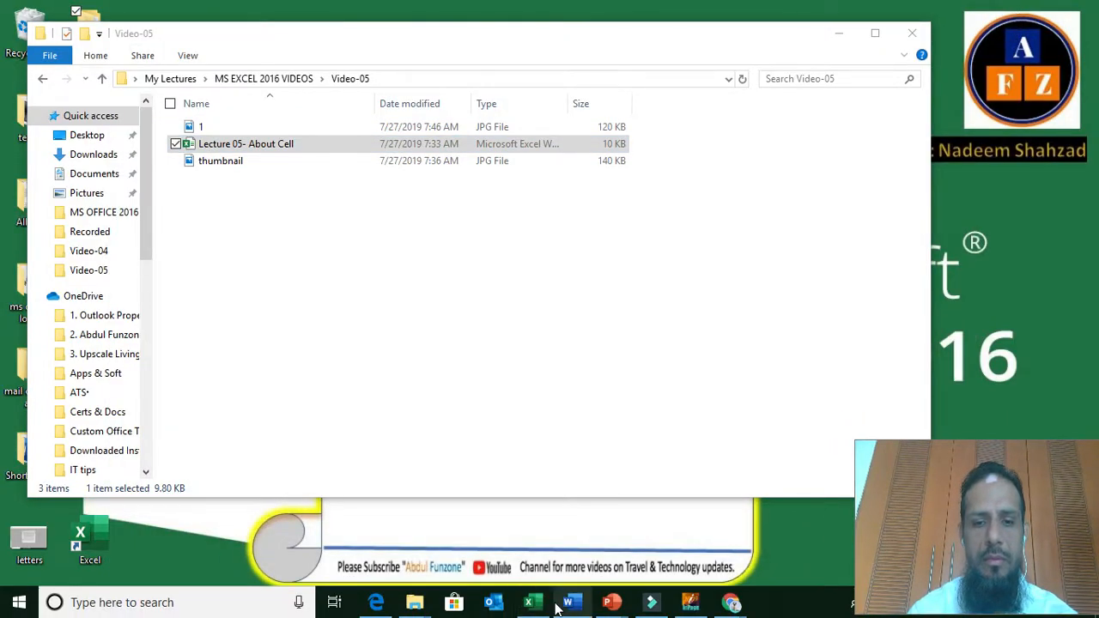
click(535, 603)
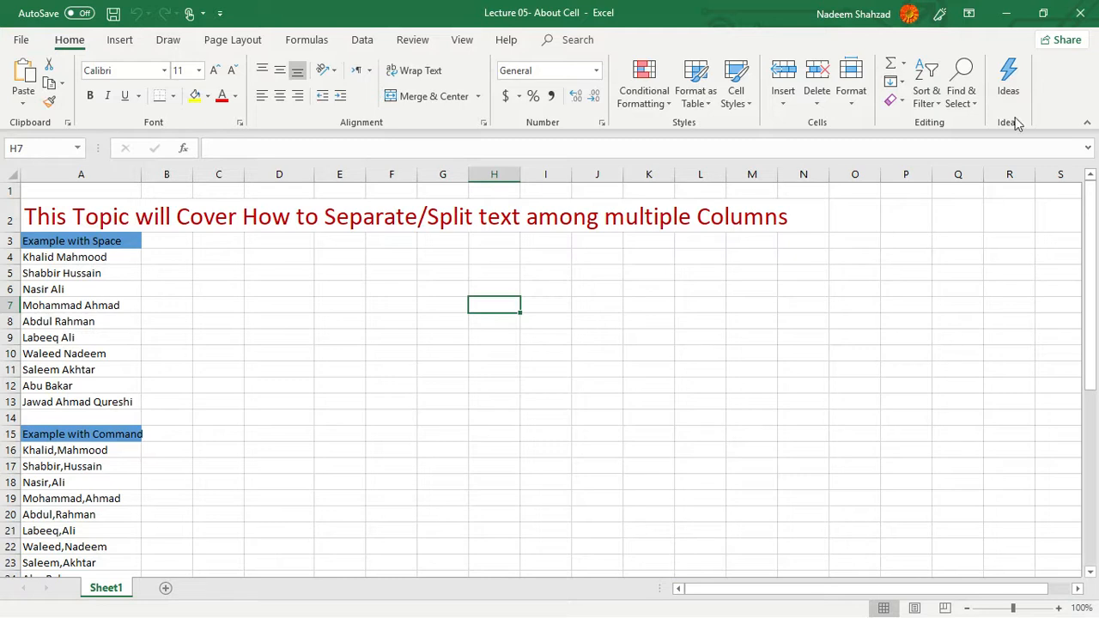
click(1043, 13)
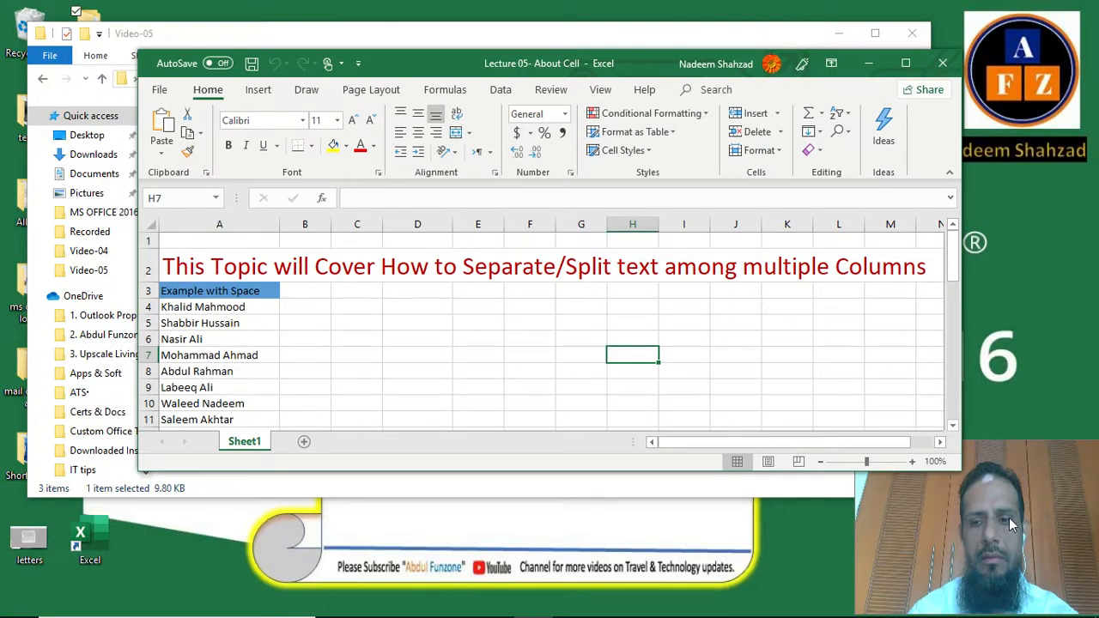
click(906, 65)
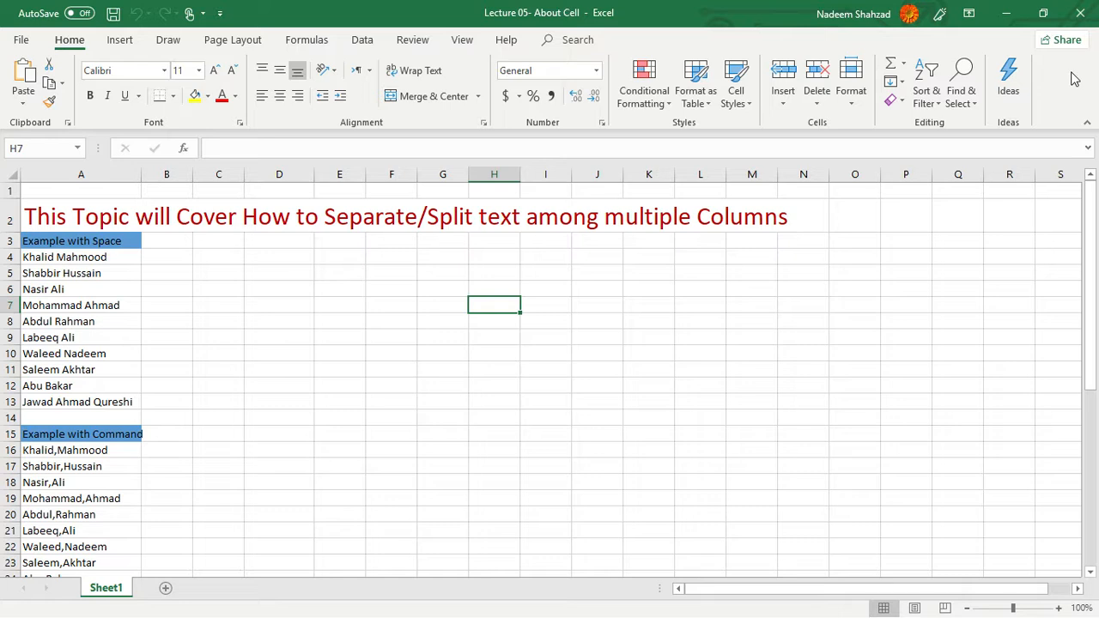
Restore the workbook window to a smaller size, move it to the desktop's upper-left corner and stretch it to nearly full desktop height
click(1042, 13)
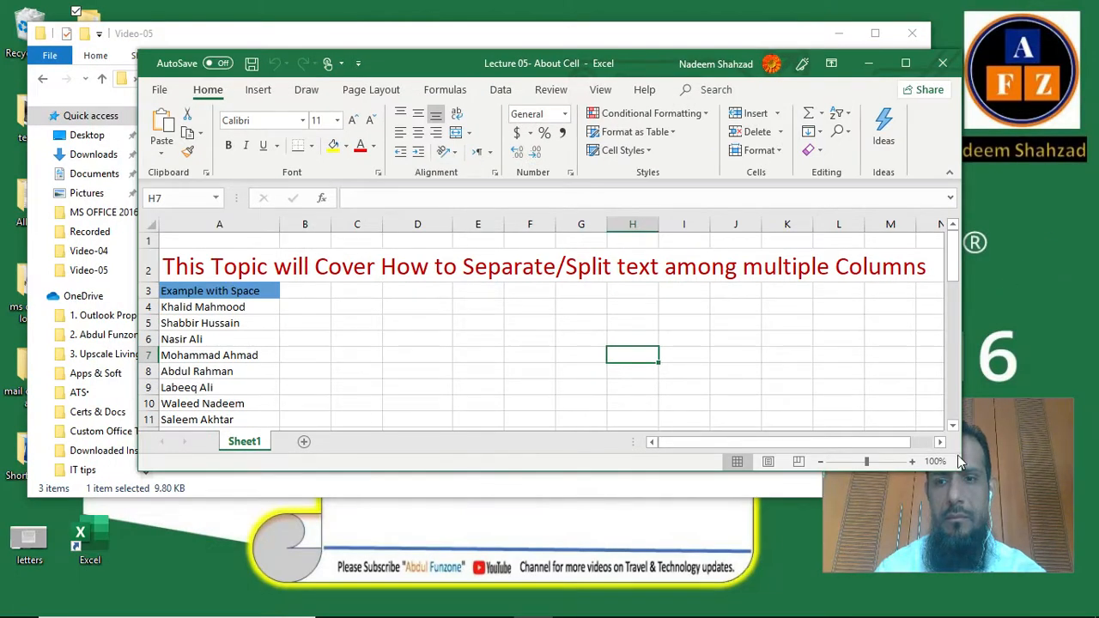
drag(979, 458, 1005, 490)
drag(496, 63, 373, 23)
drag(835, 428, 837, 603)
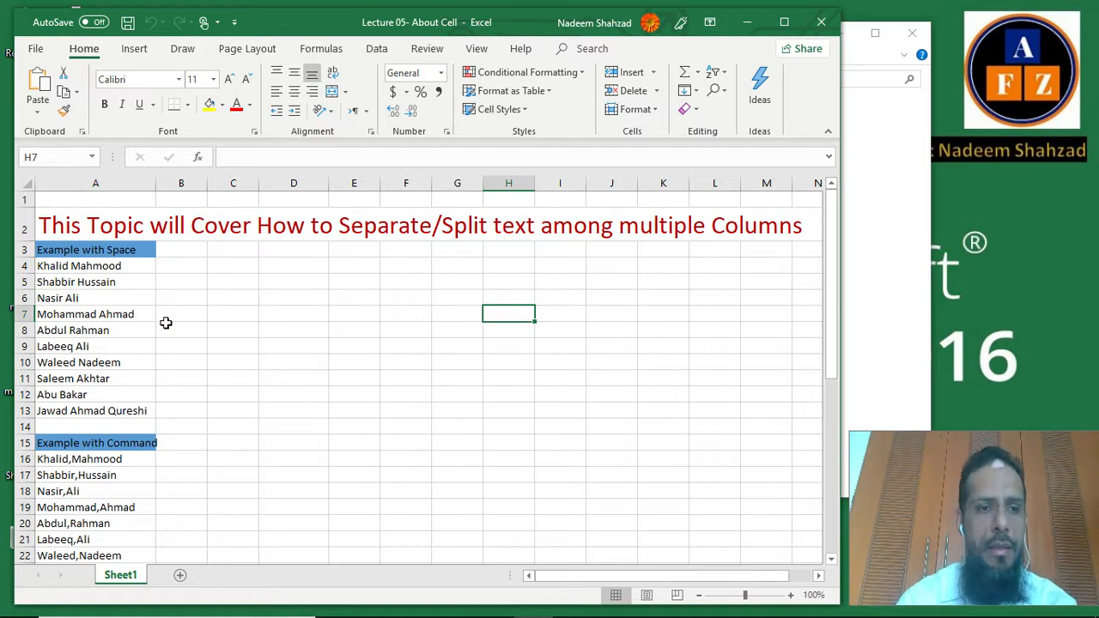
Examine the example lists in column A: names separated by space, comma and $ sign, and the e-mail addresses
click(63, 249)
click(65, 281)
click(65, 266)
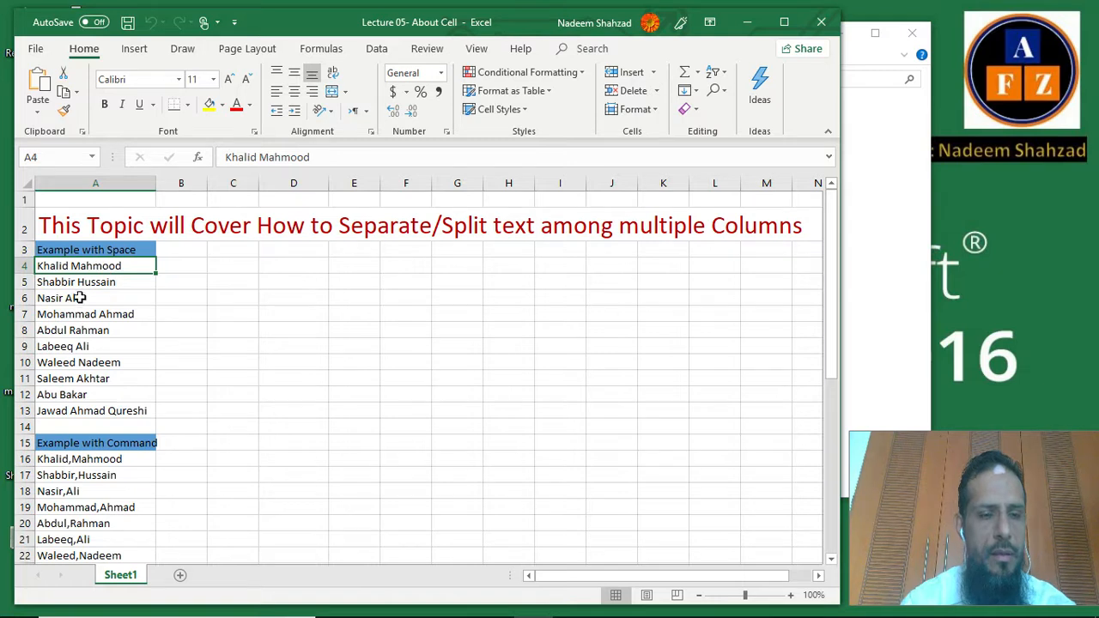
scroll(87, 425, down, 2)
click(91, 326)
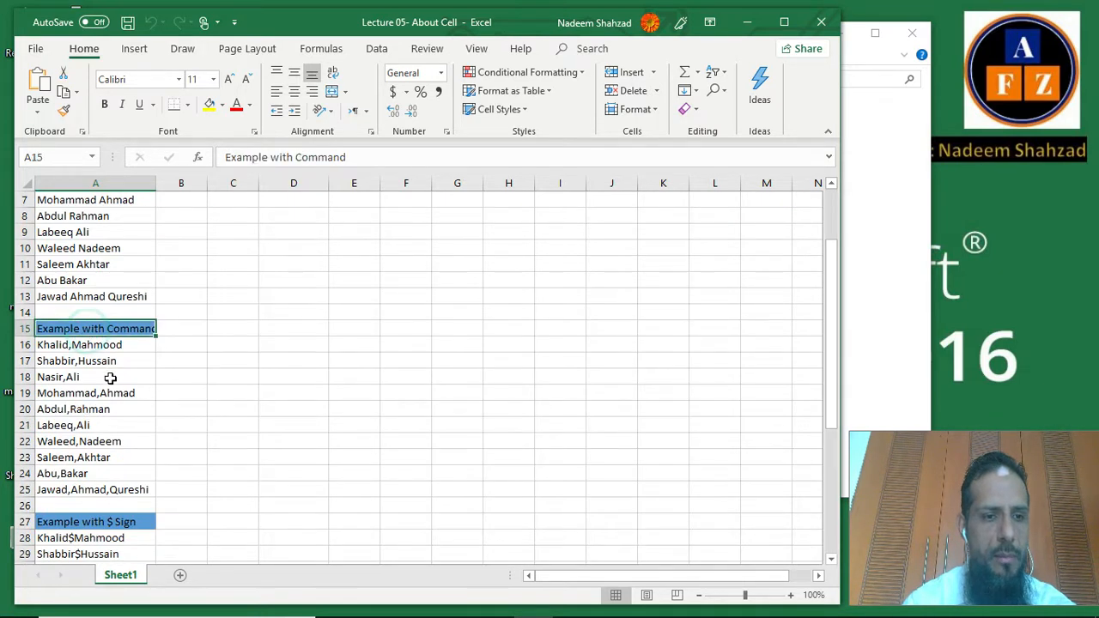
scroll(109, 378, down, 3)
click(111, 388)
scroll(111, 387, down, 3)
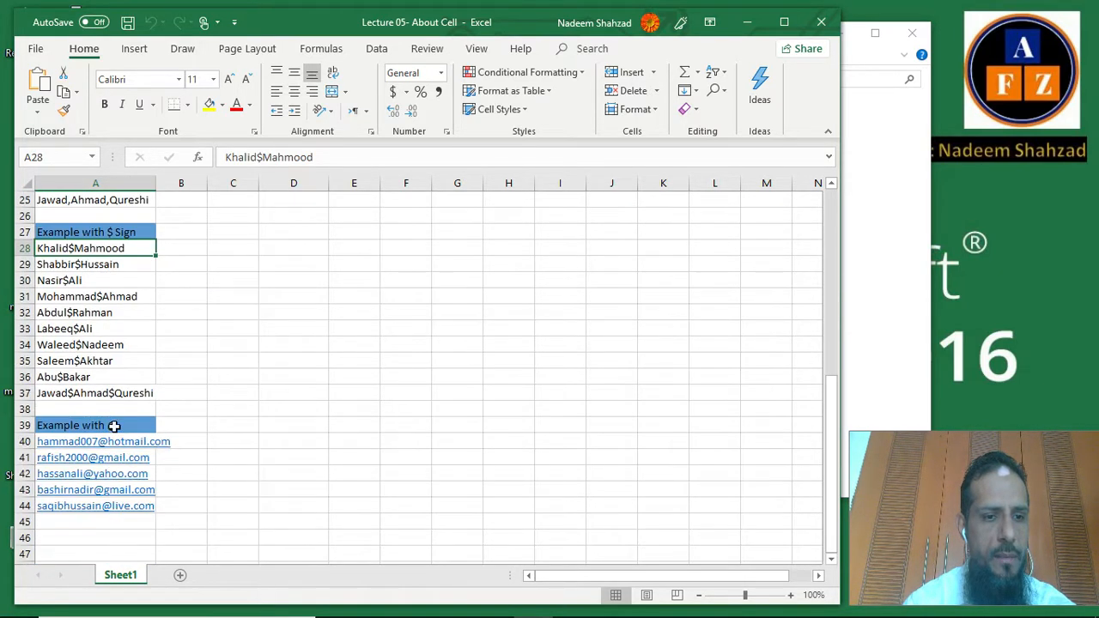
scroll(180, 427, up, 8)
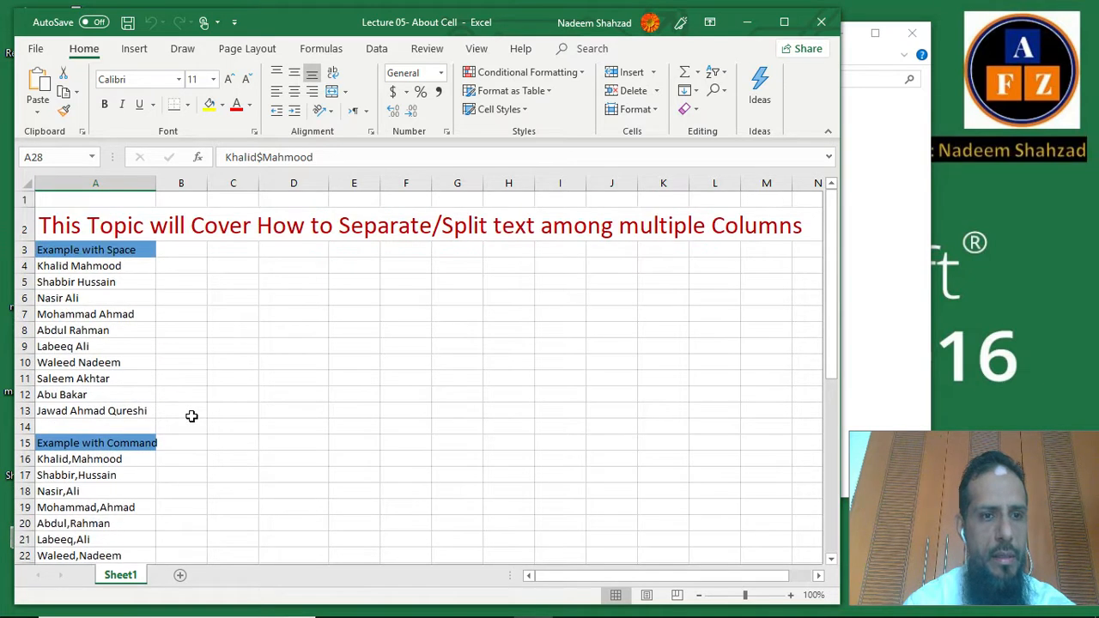
Look up the description of the Text to Columns command
click(87, 267)
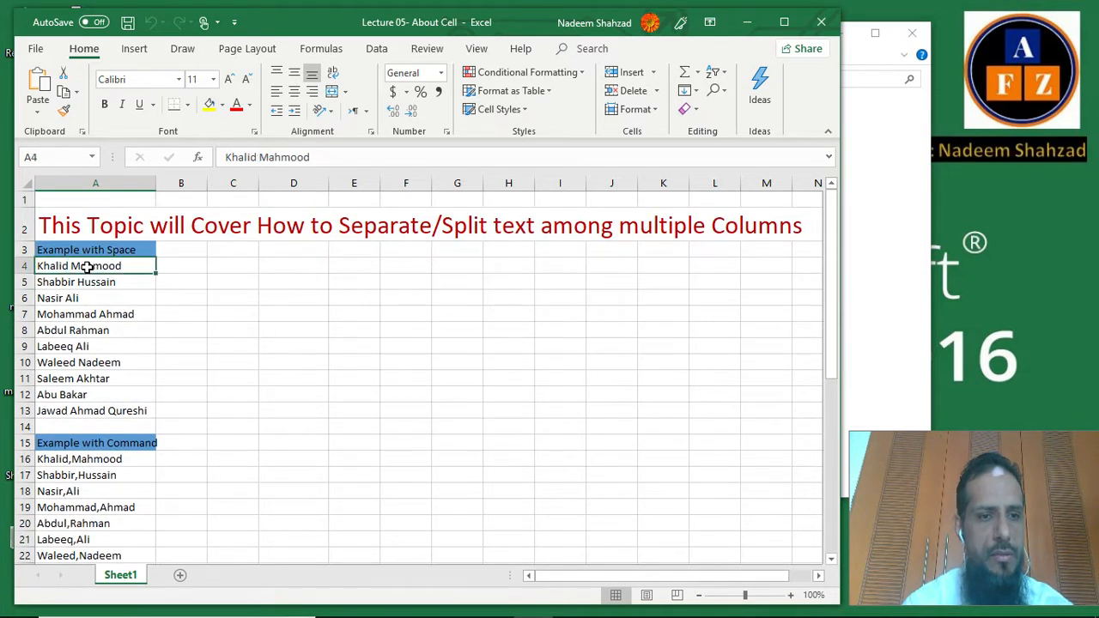
click(371, 49)
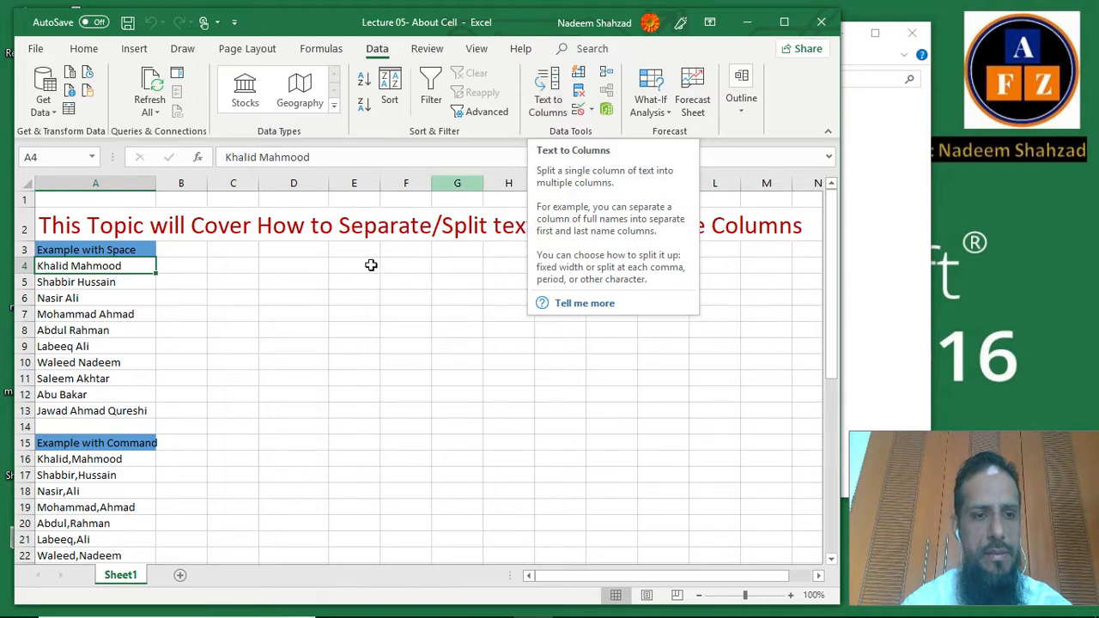
click(309, 312)
click(118, 268)
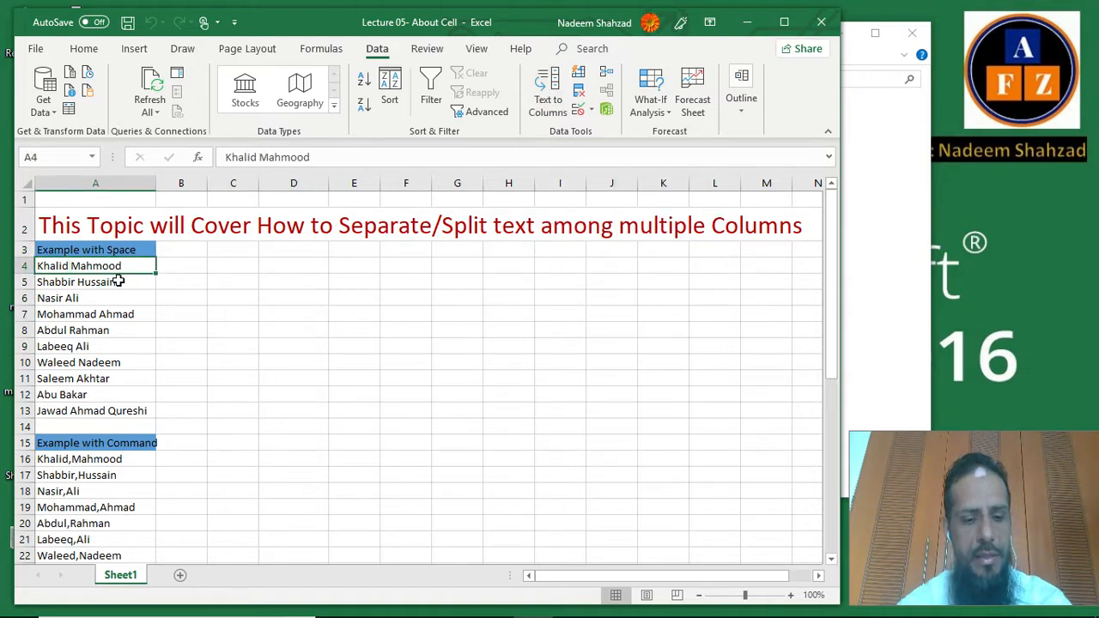
key(shift+Down)
key(shift+Down)
key(shift+Down)
key(shift+Down)
key(shift+Down)
key(shift+Down)
key(shift+Down)
key(shift+Down)
key(shift+Down)
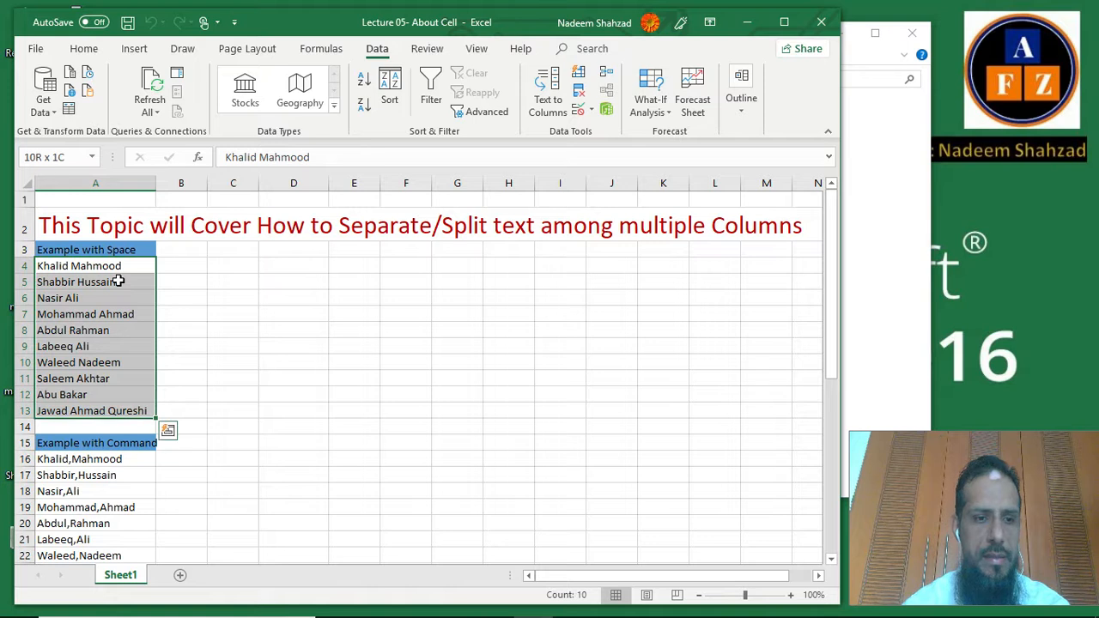
click(270, 345)
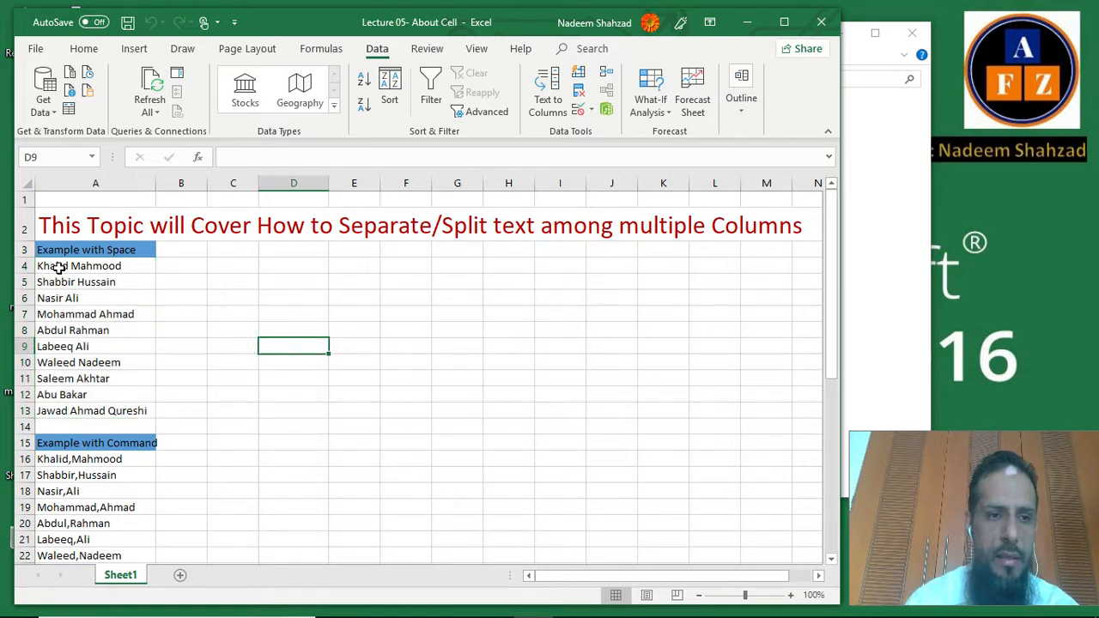
click(60, 268)
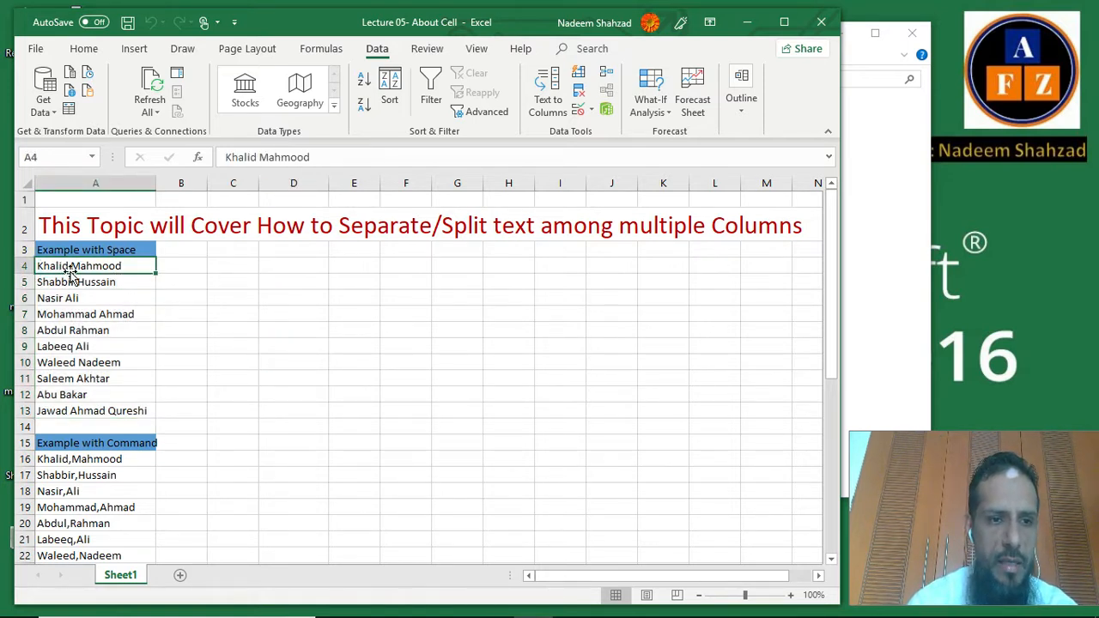
click(57, 287)
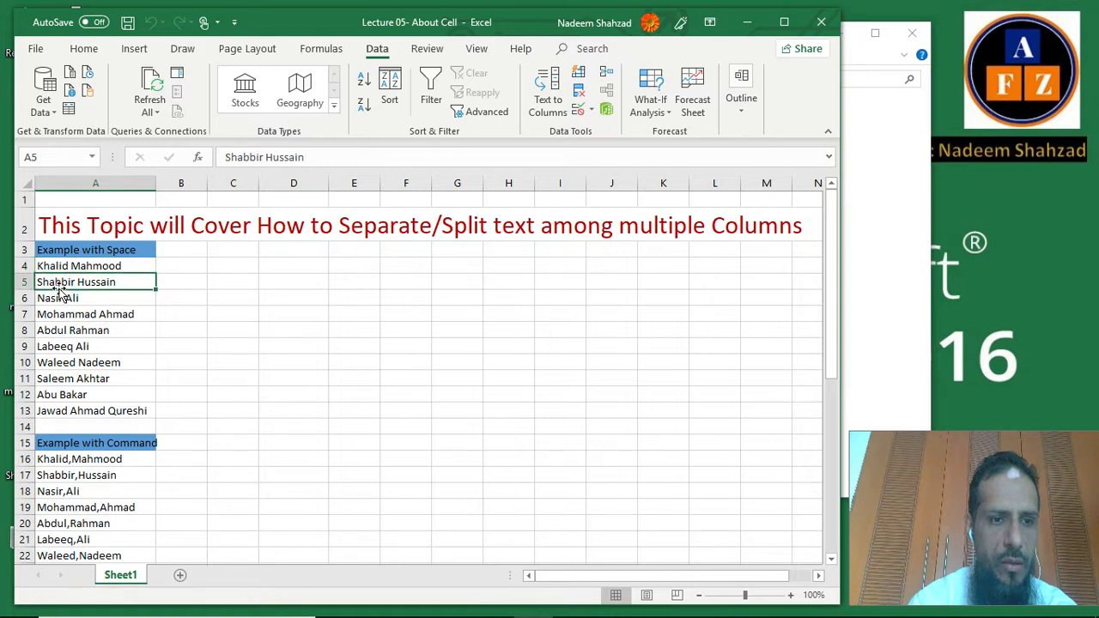
click(46, 300)
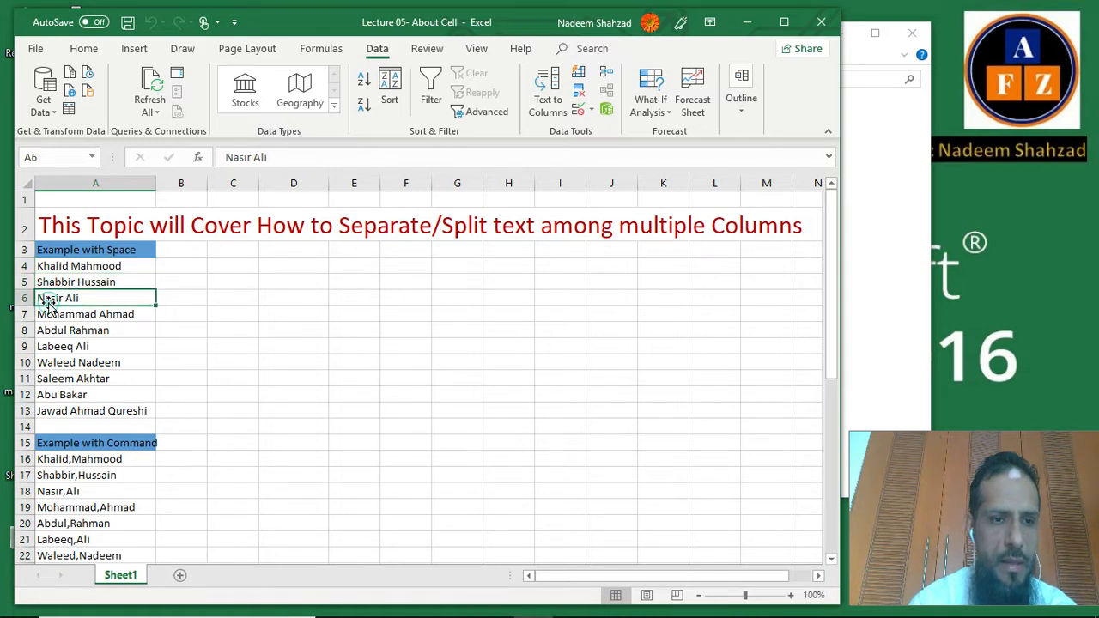
click(97, 281)
Start Text to Columns on the space-separated names in A4:A13 and proceed with the Delimited data type
click(83, 265)
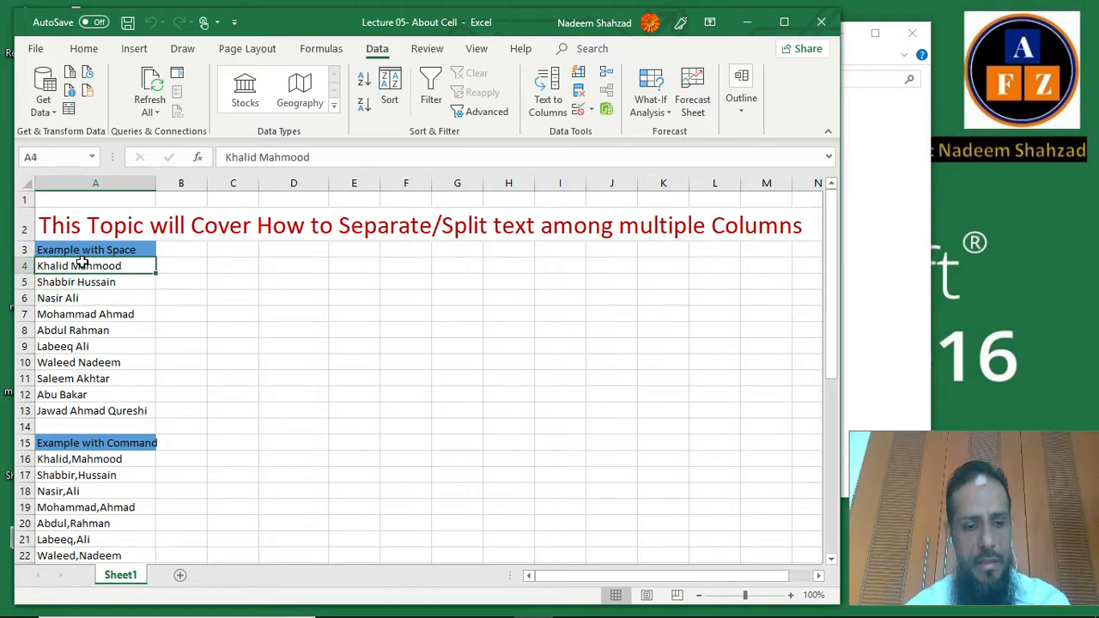
key(shift+Down)
key(shift+Down)
key(shift+Down)
key(shift+Down)
key(shift+Down)
key(shift+Down)
key(shift+Down)
key(shift+Down)
key(shift+Down)
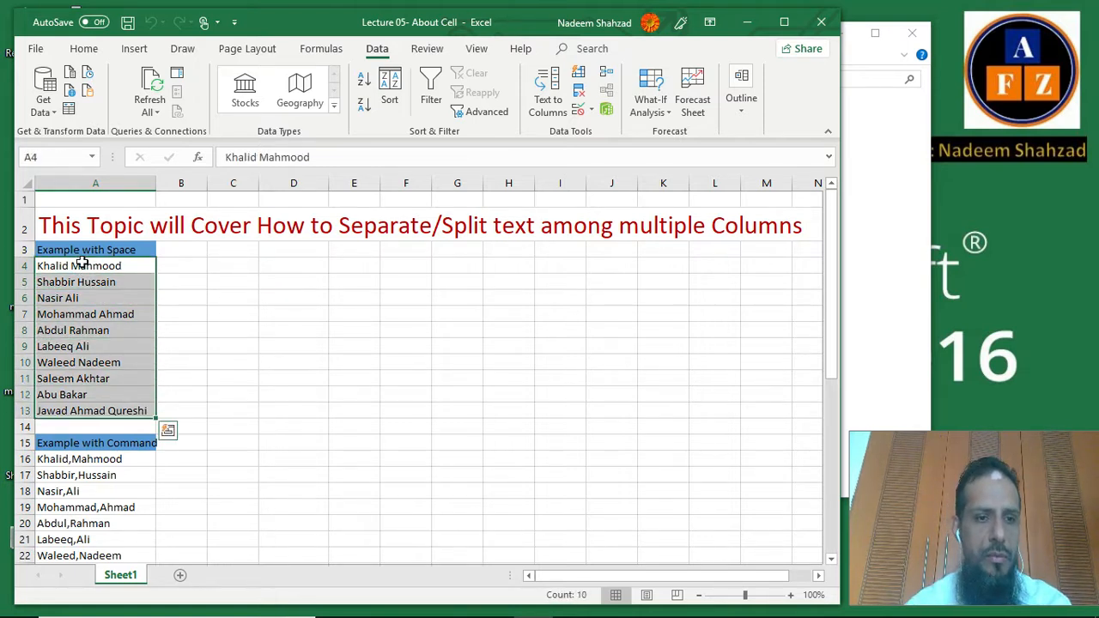
click(557, 79)
drag(568, 155, 596, 112)
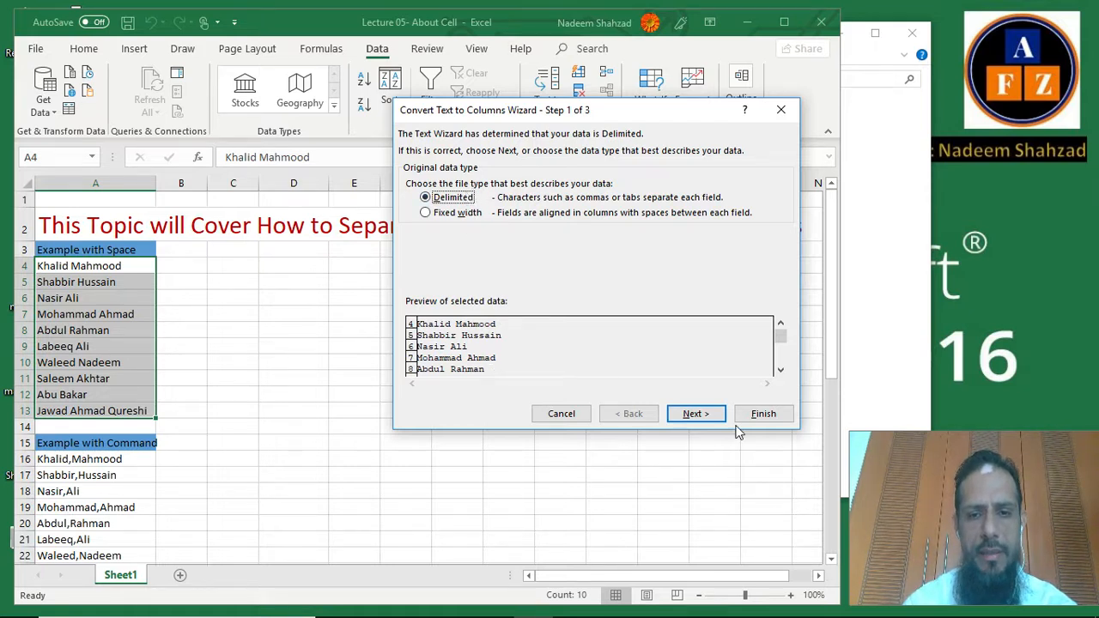
click(694, 415)
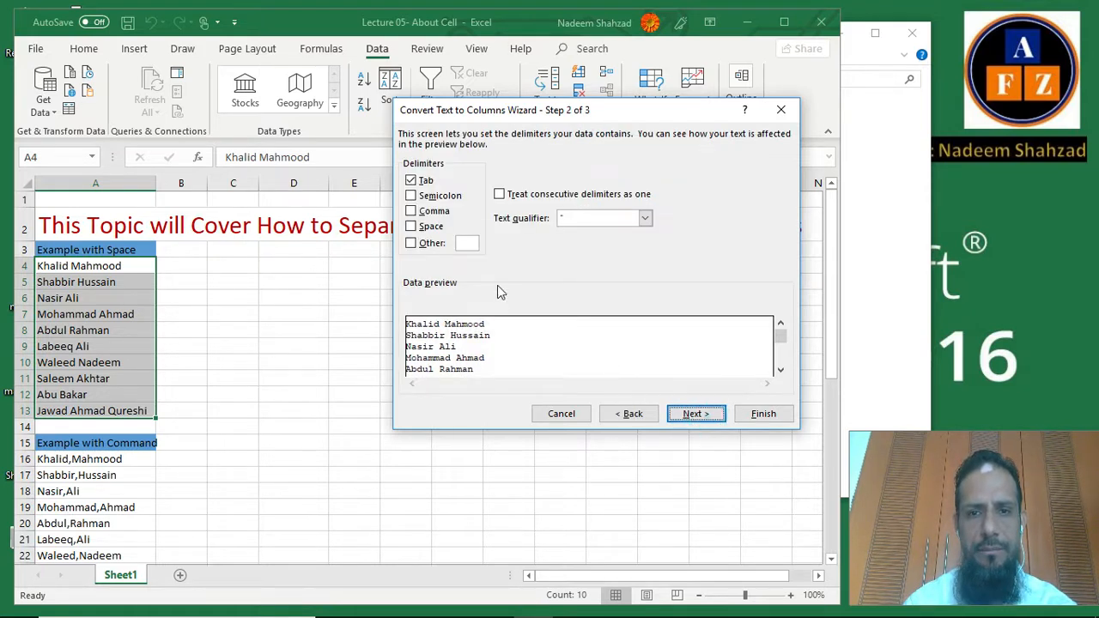
Add Space as a delimiter alongside Tab and finish the split with General column format and destination $A$4
click(411, 228)
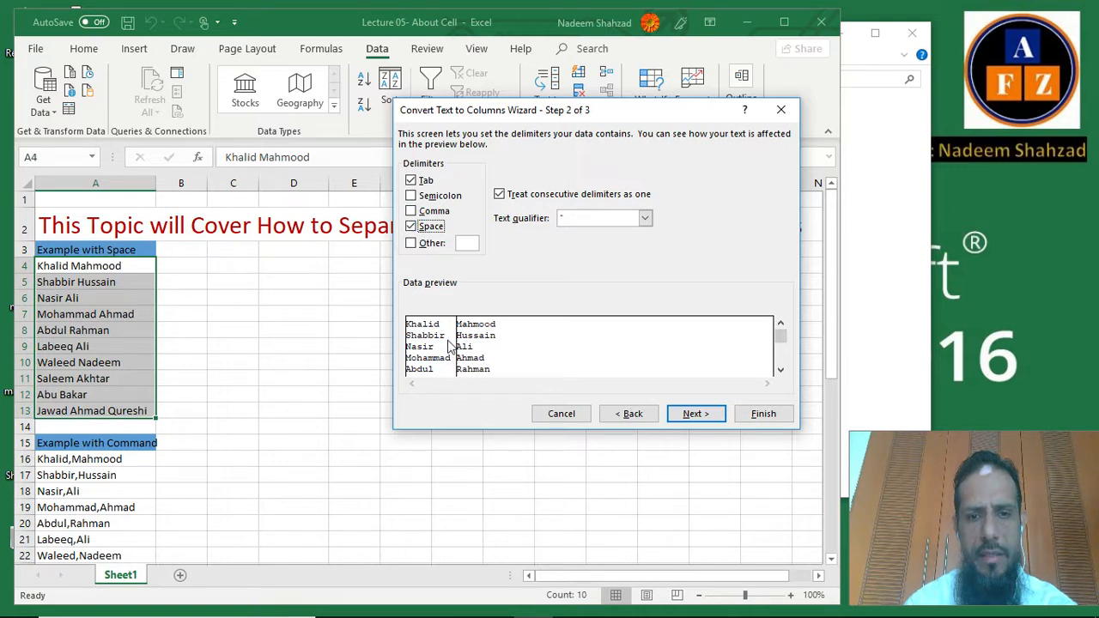
click(412, 227)
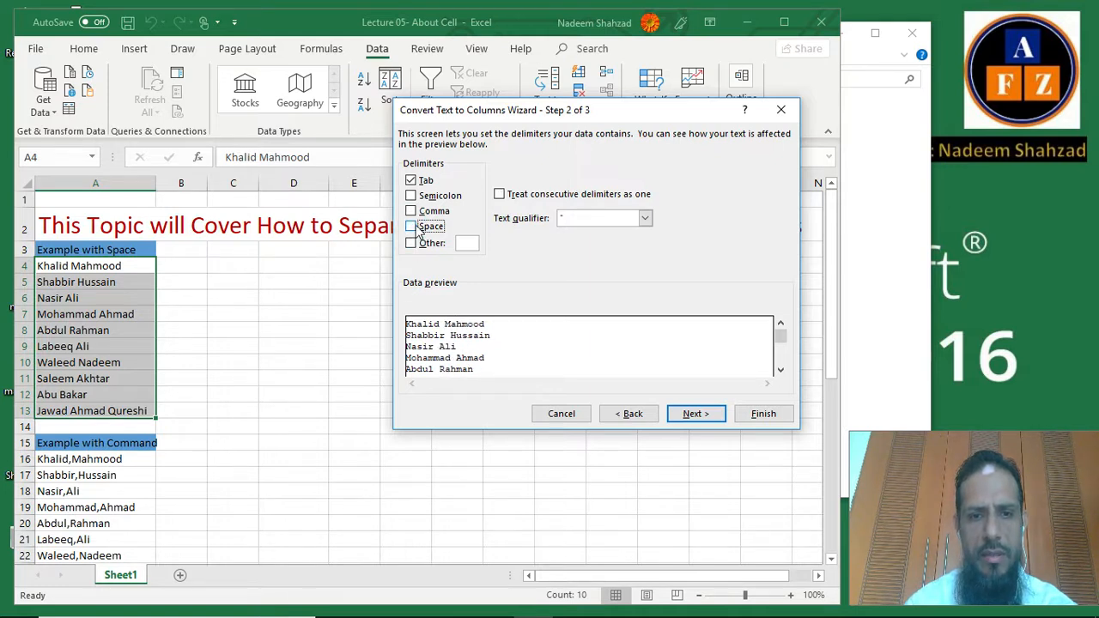
click(411, 227)
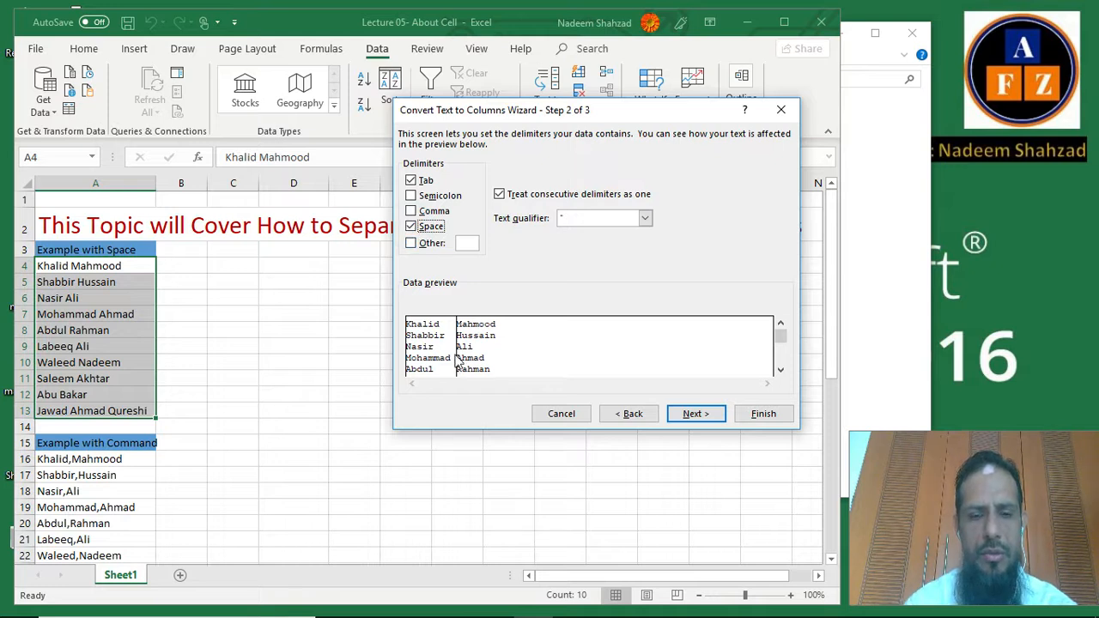
click(695, 414)
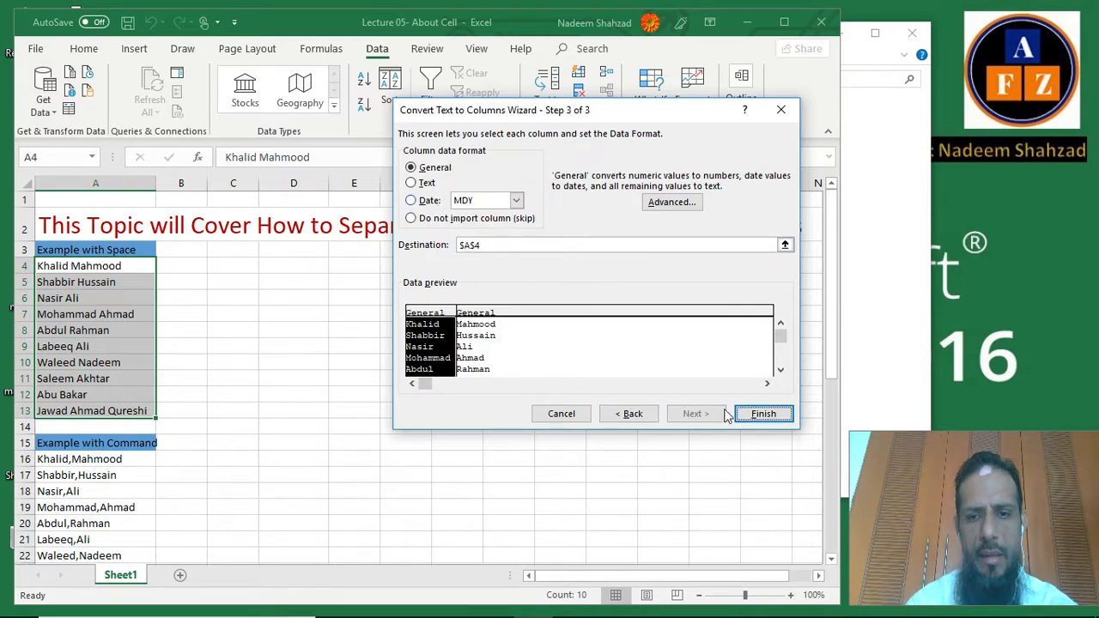
click(763, 413)
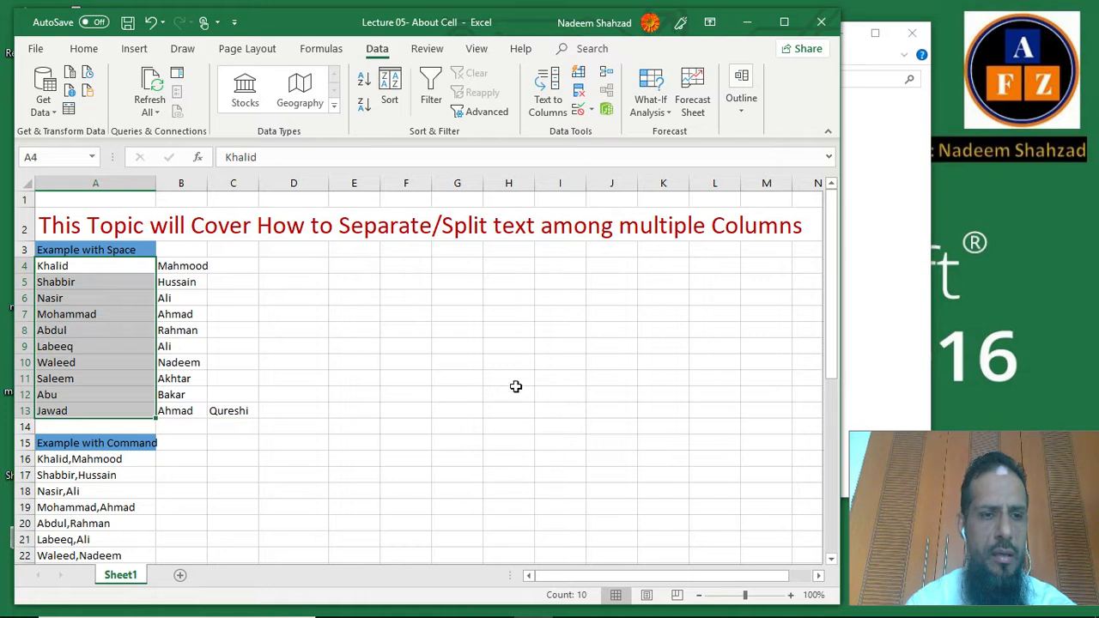
Examine how the names in rows 4 to 13 are divided among columns A, B and C
click(283, 361)
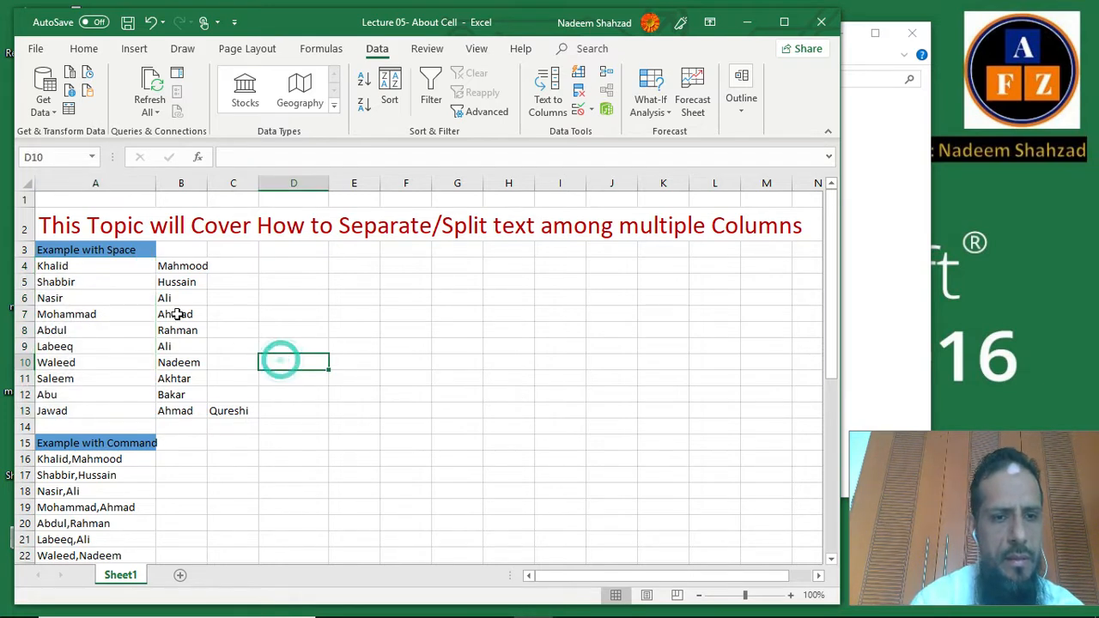
click(69, 405)
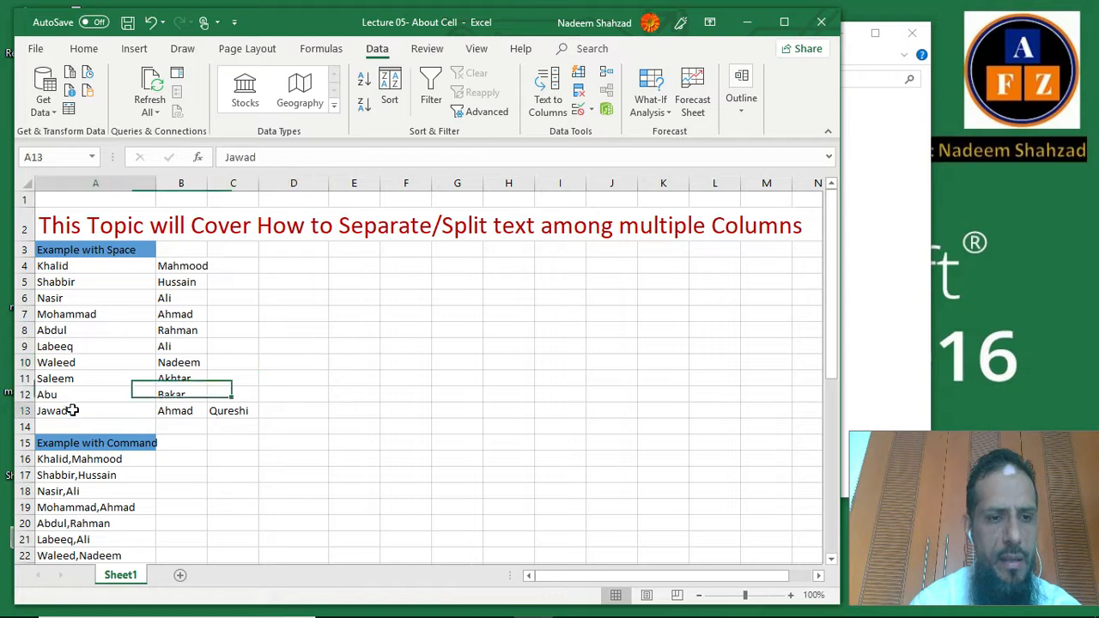
click(168, 412)
click(232, 412)
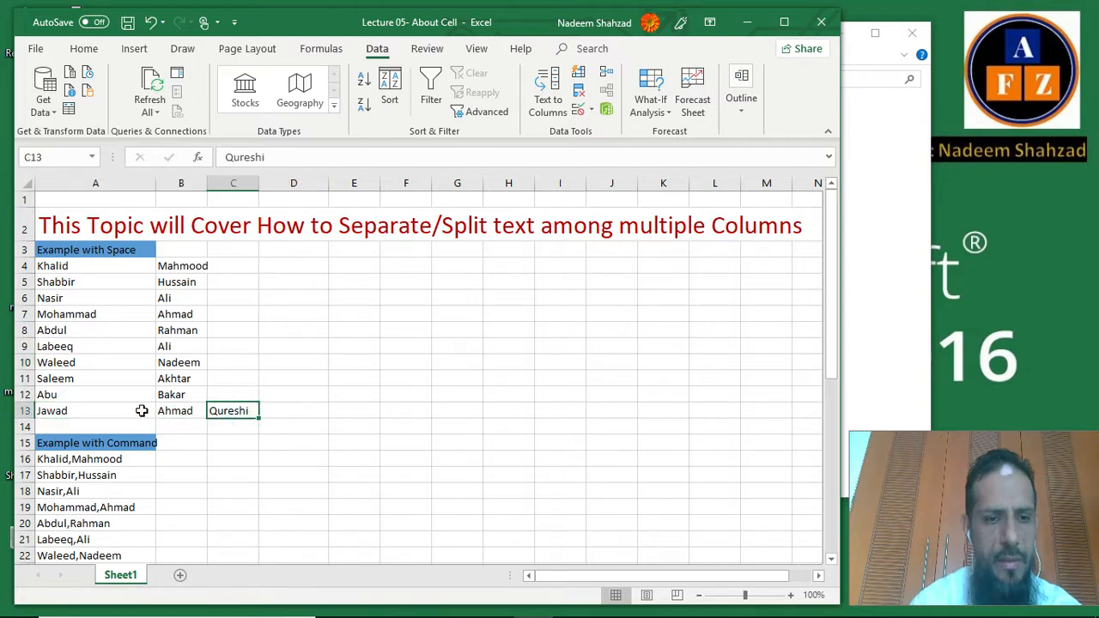
click(107, 412)
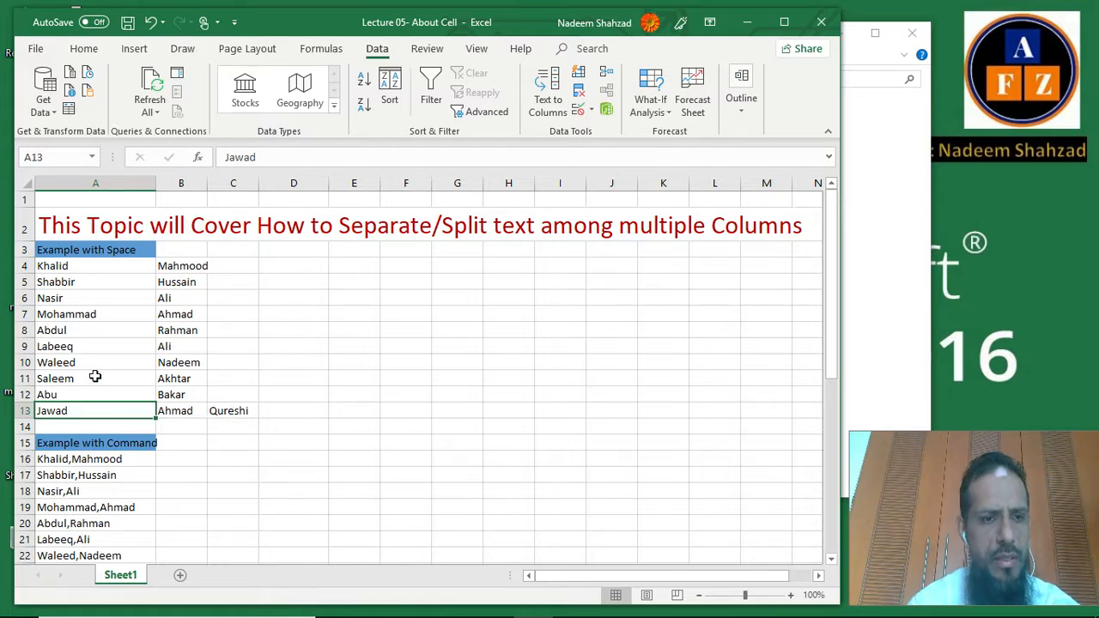
click(84, 267)
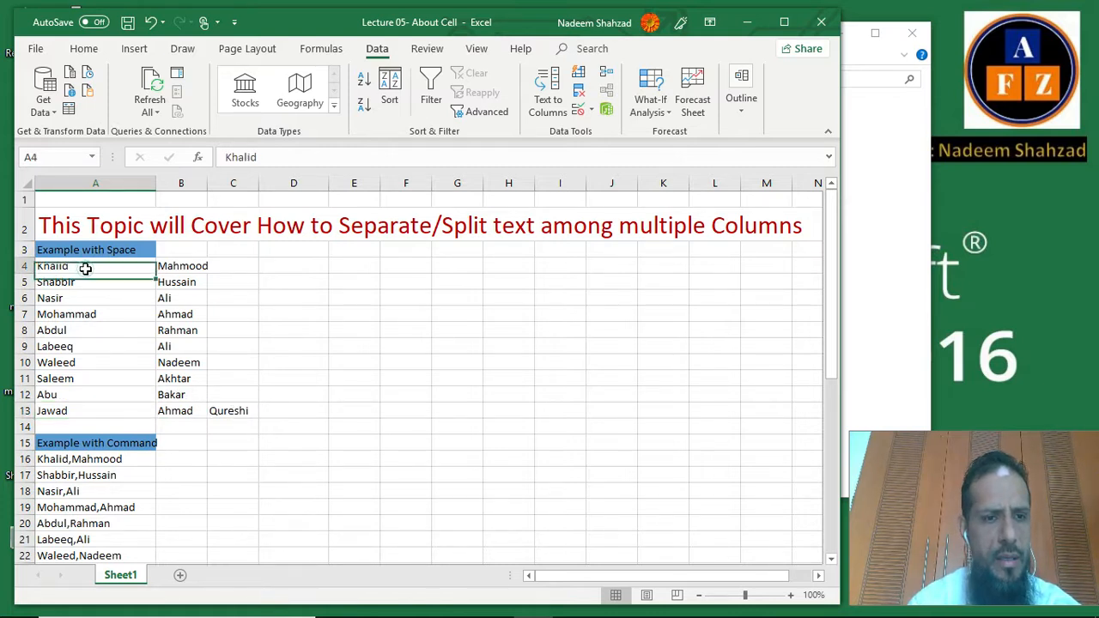
click(182, 266)
click(239, 269)
click(62, 283)
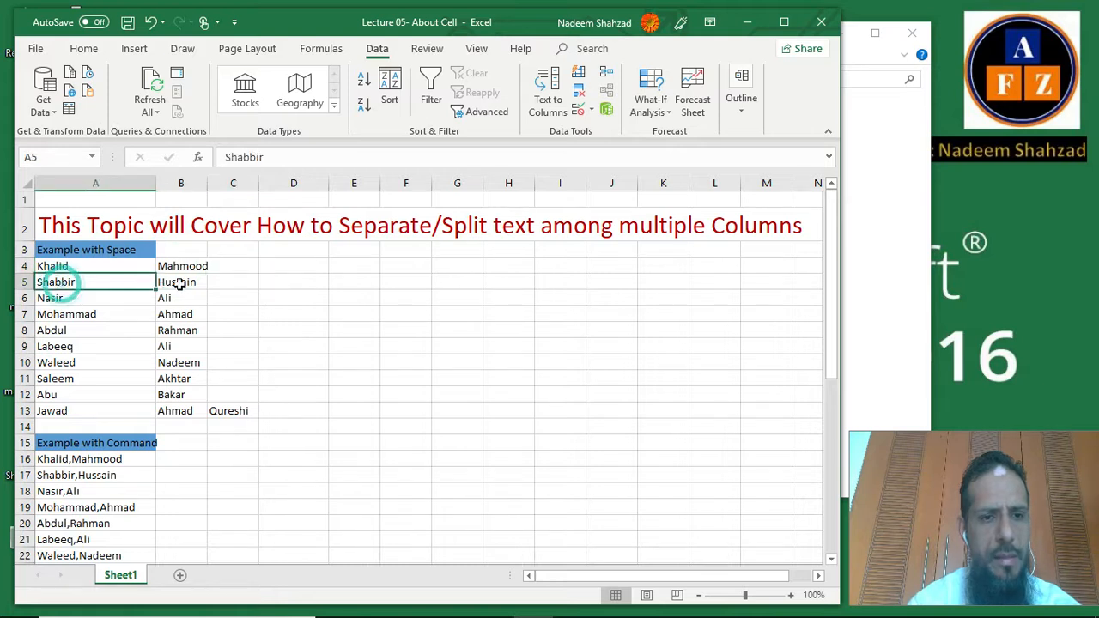
click(186, 284)
click(91, 299)
click(178, 249)
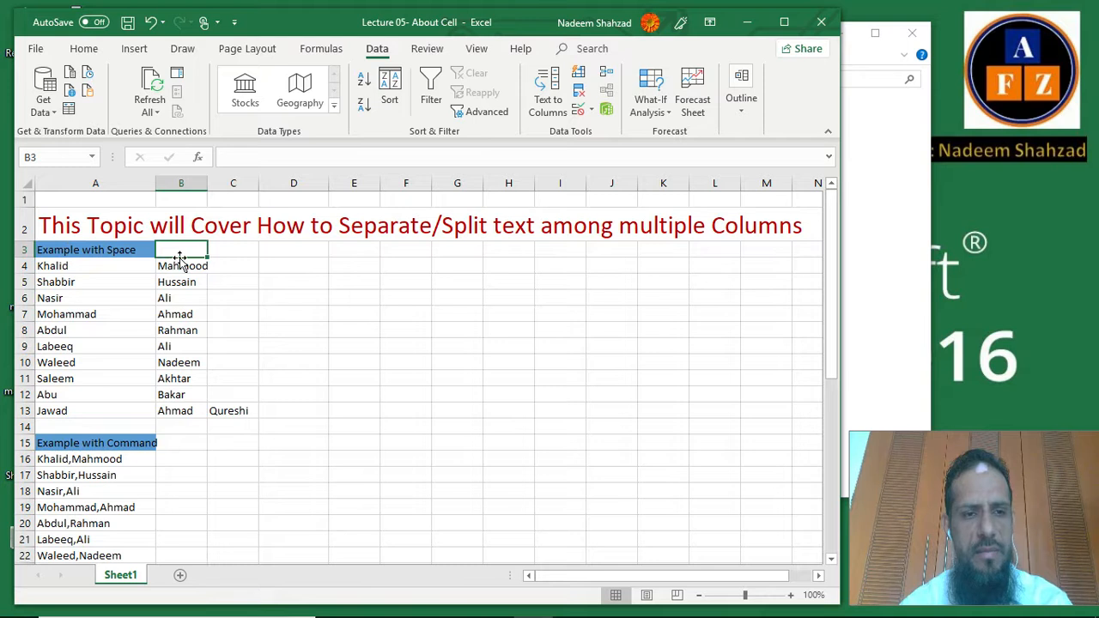
click(130, 345)
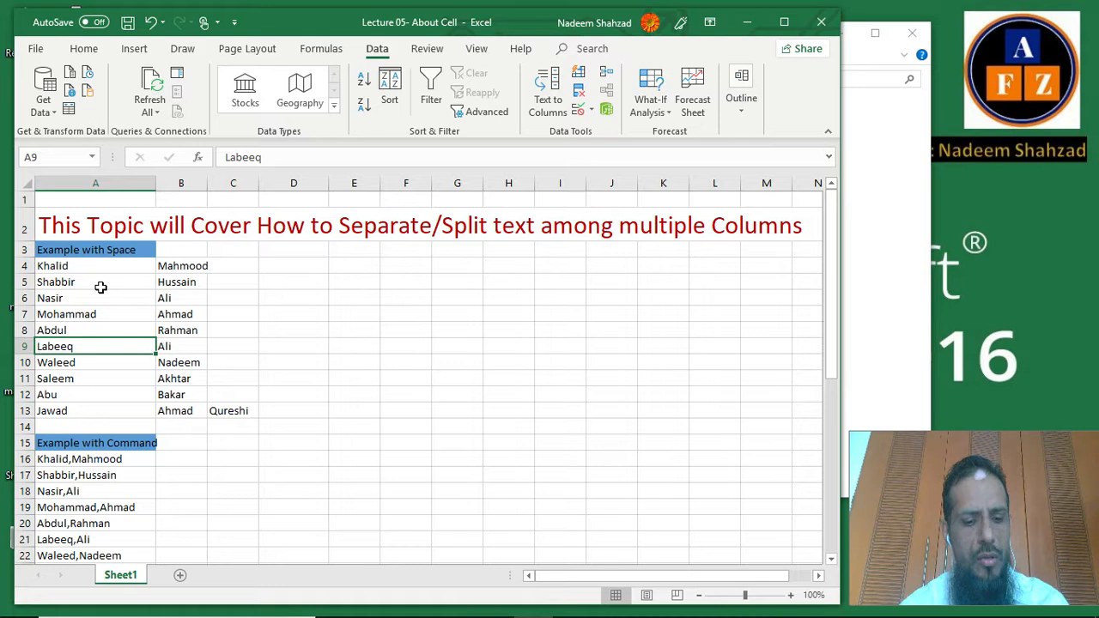
Undo the in-place split and rerun Text to Columns on A4:A13 as Delimited, keeping the Tab and Space delimiters
key(ctrl+z)
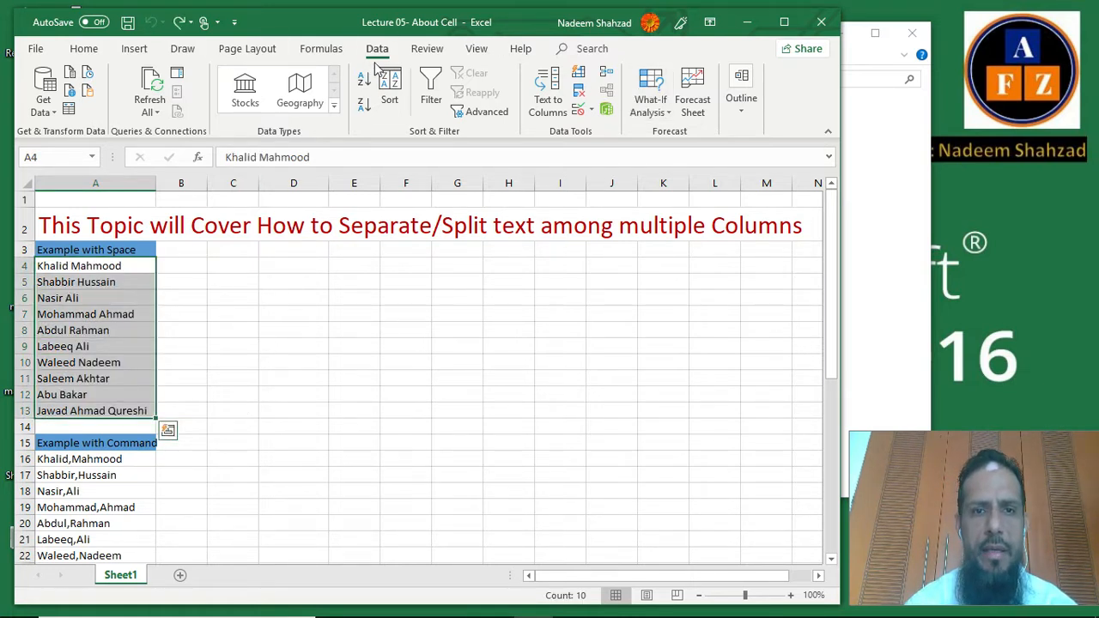
click(547, 95)
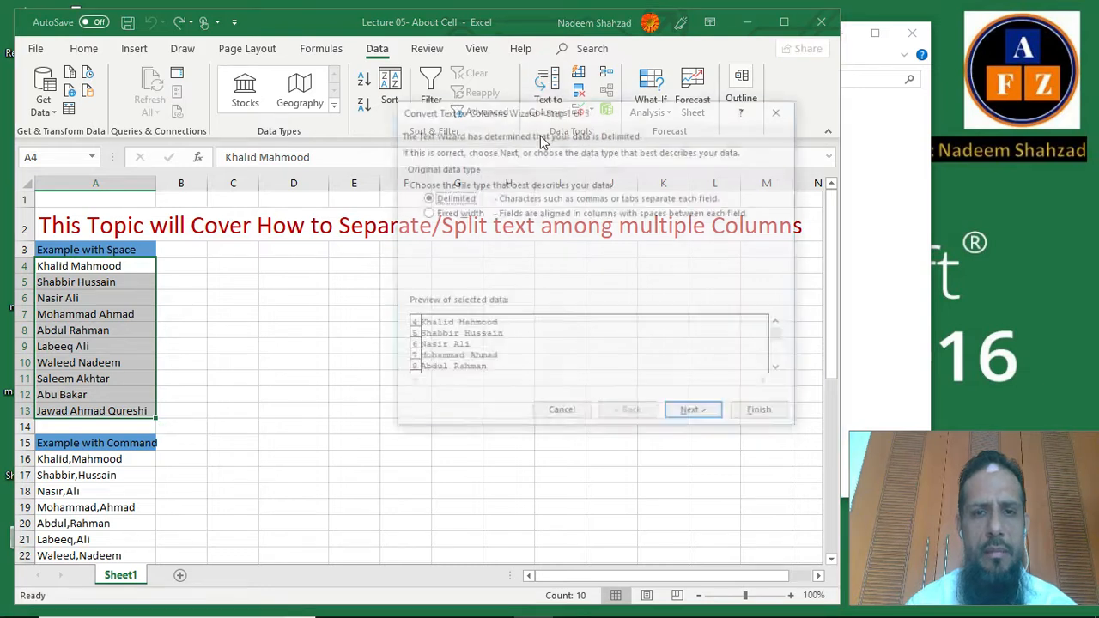
click(697, 415)
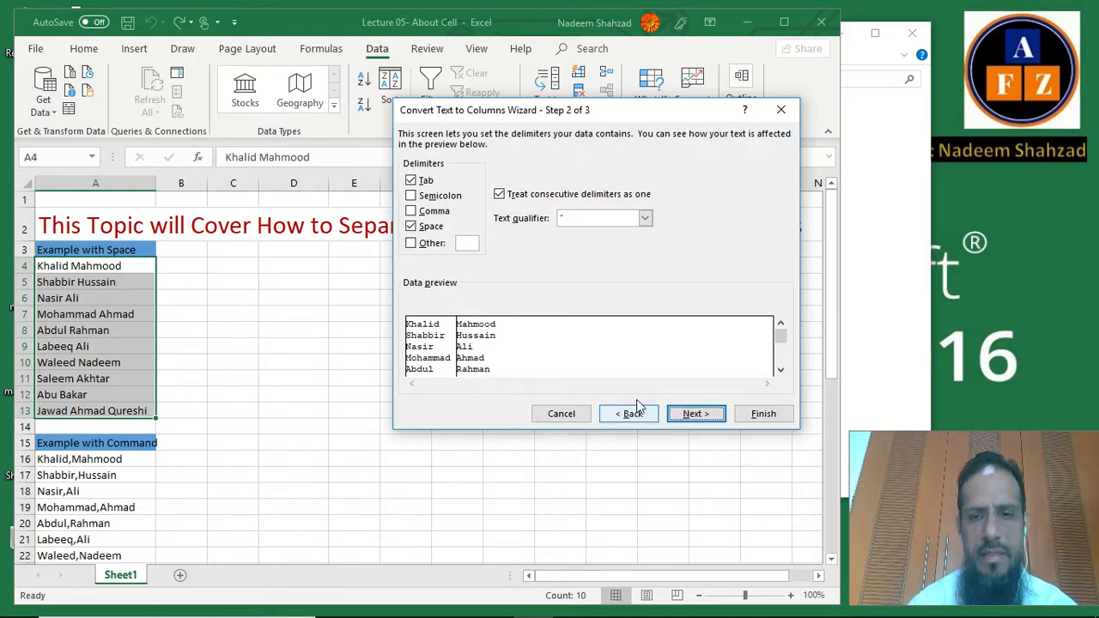
click(696, 413)
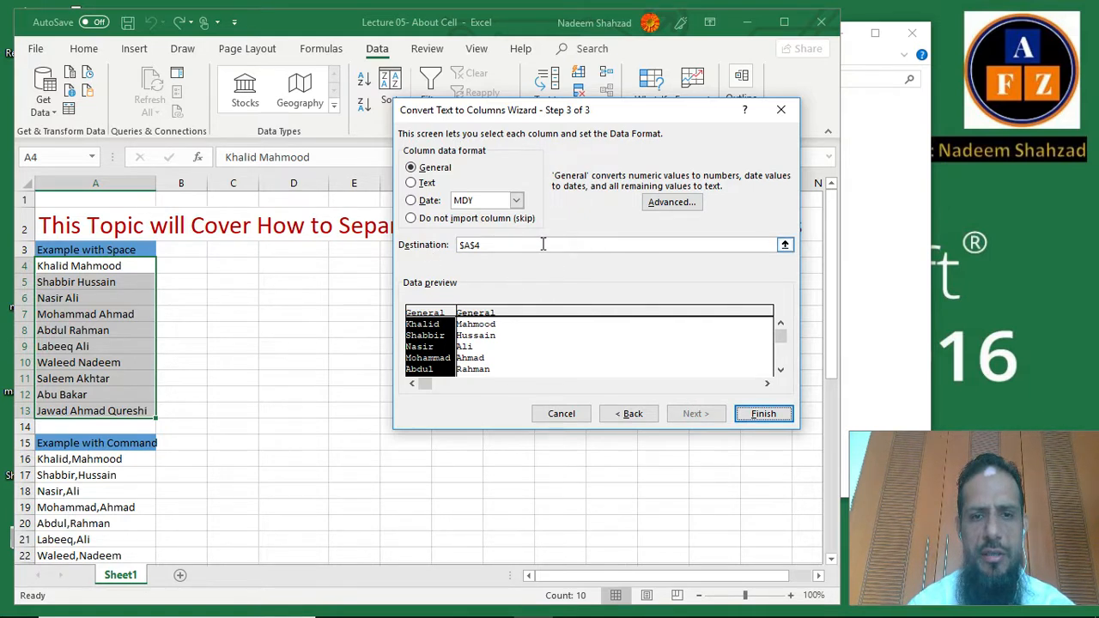
Set the destination of the split names to $D$4:$D$13
click(785, 246)
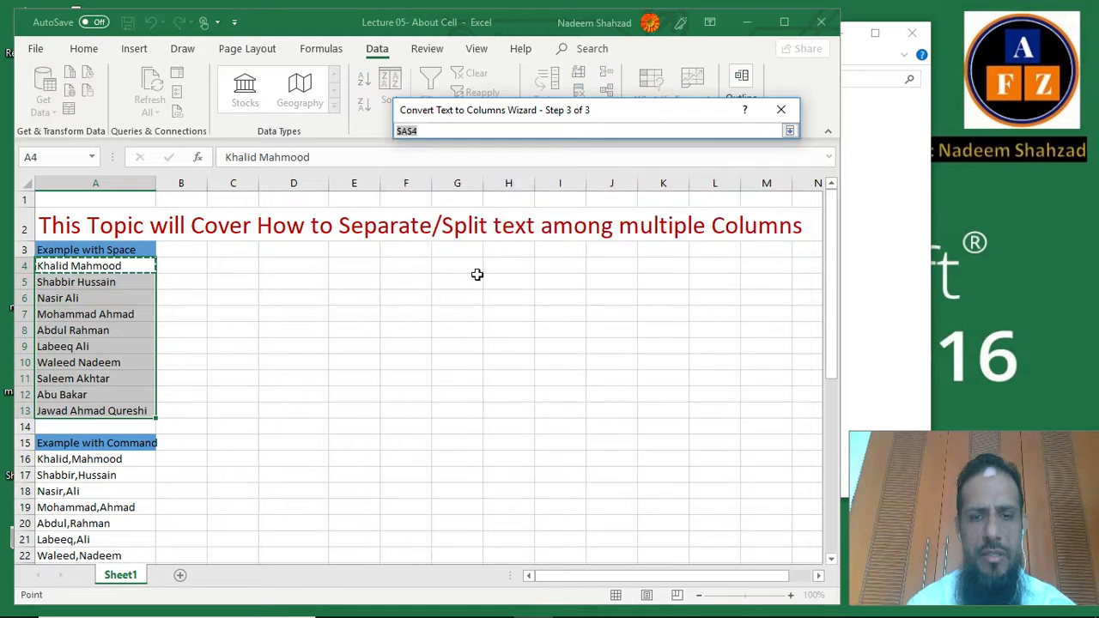
click(295, 268)
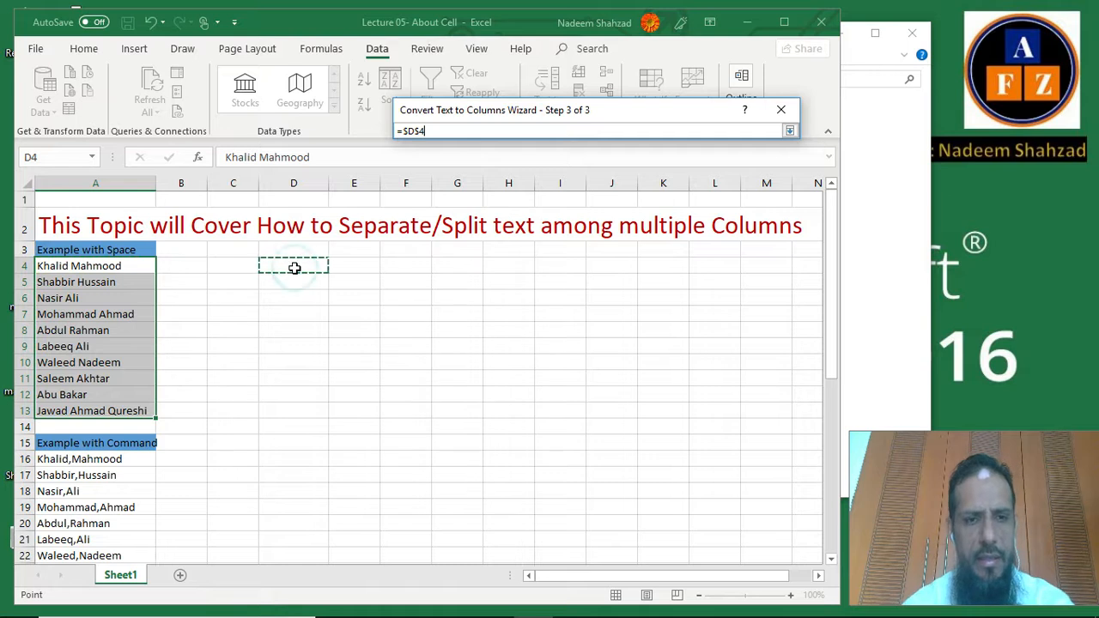
key(shift+Right)
key(shift+Right)
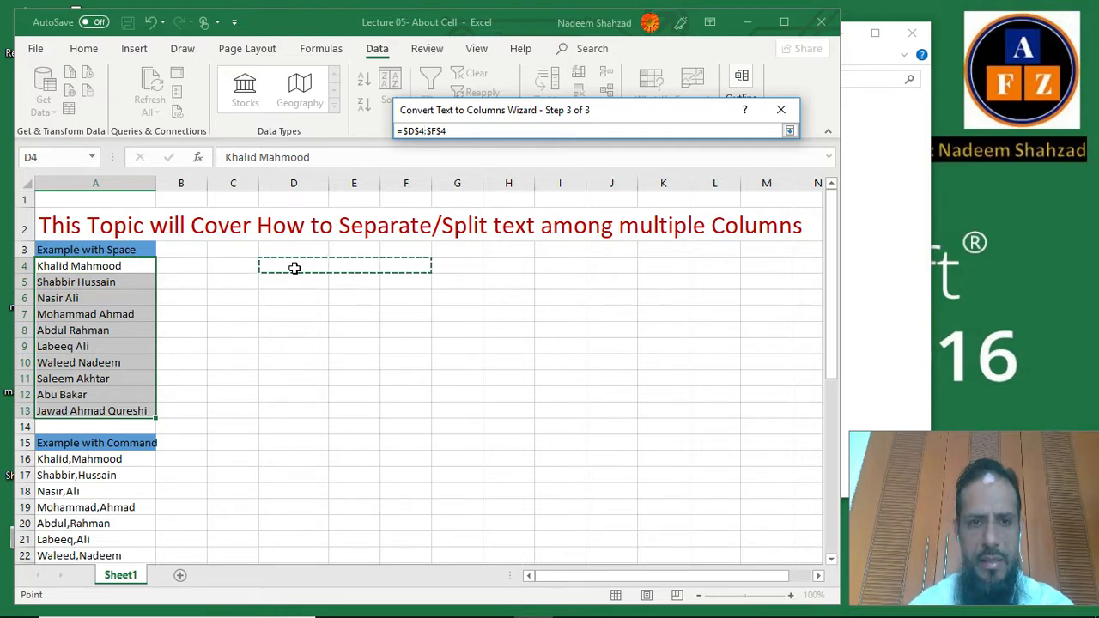
key(shift+Left)
key(shift+Left)
key(shift+Down)
key(shift+Down)
key(shift+Down)
key(shift+Down)
key(shift+Down)
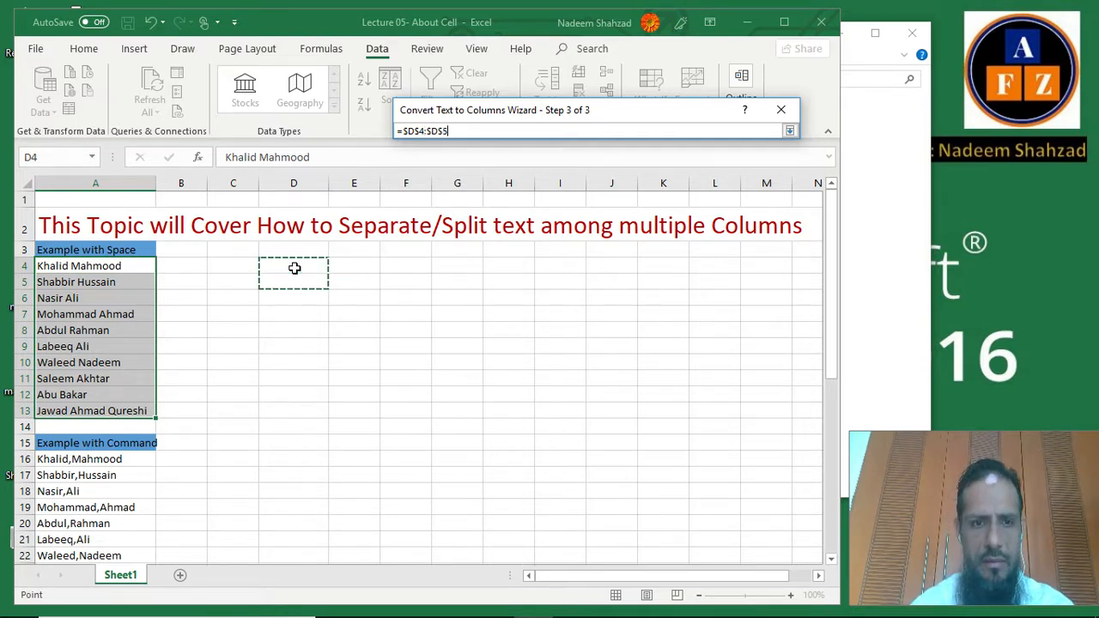
key(shift+Down)
key(shift+Down)
key(shift+Down)
key(shift+Down)
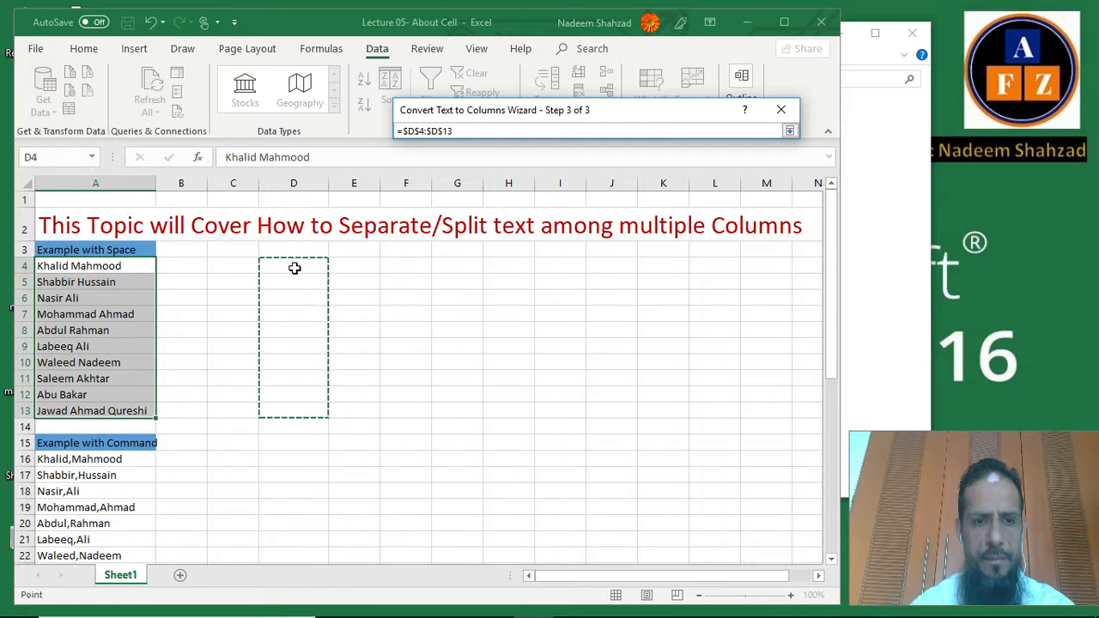
click(789, 131)
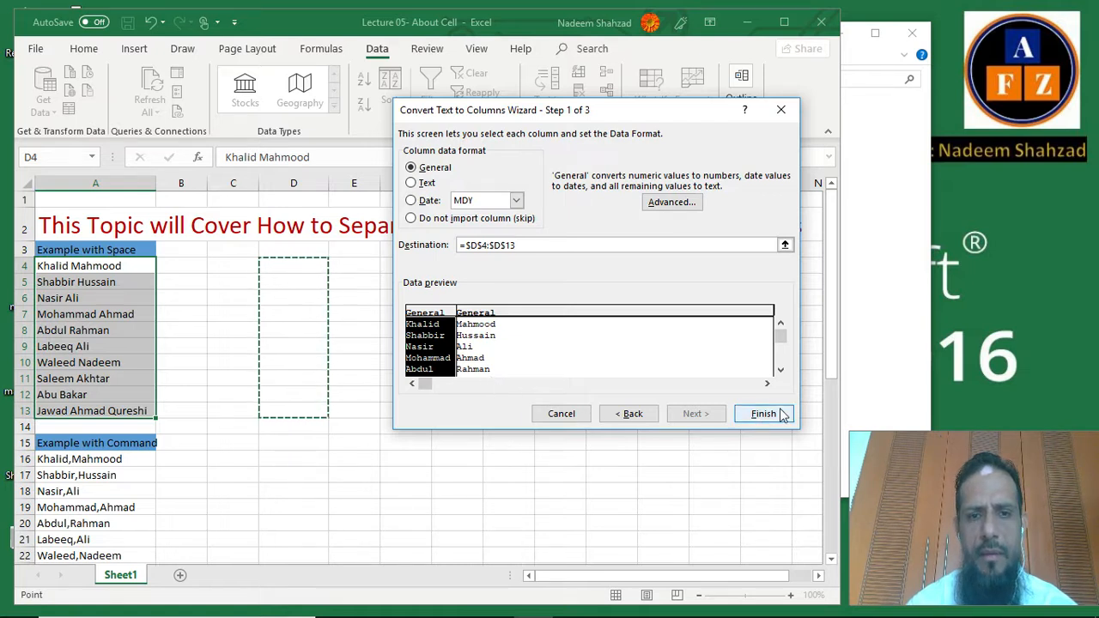
Recheck the delimiter settings and finish splitting the space-separated names with the General column format
click(626, 415)
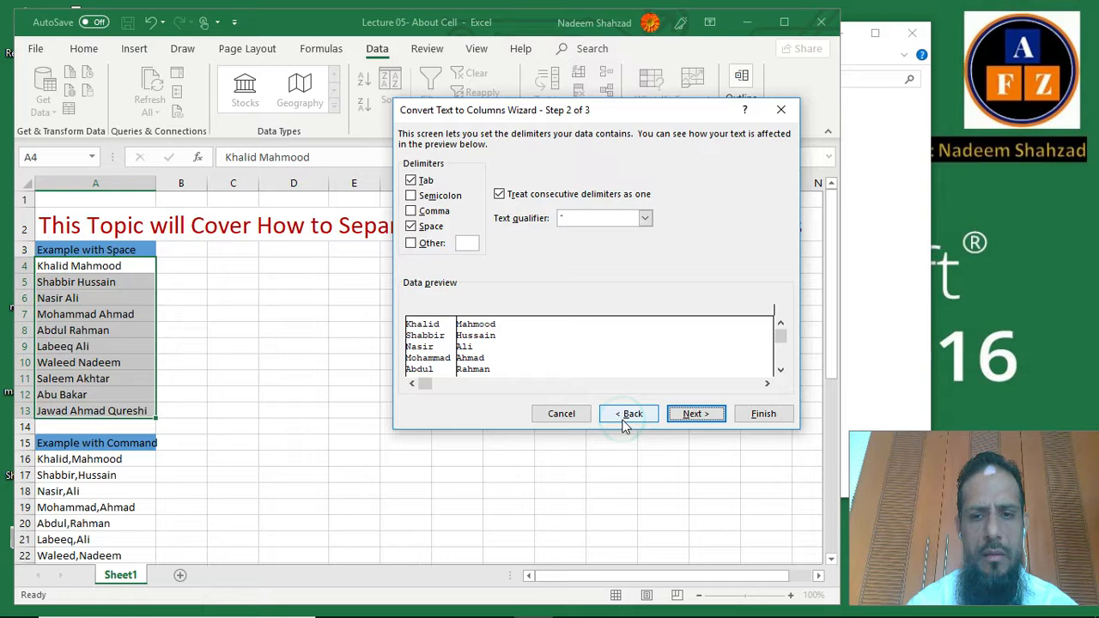
click(702, 415)
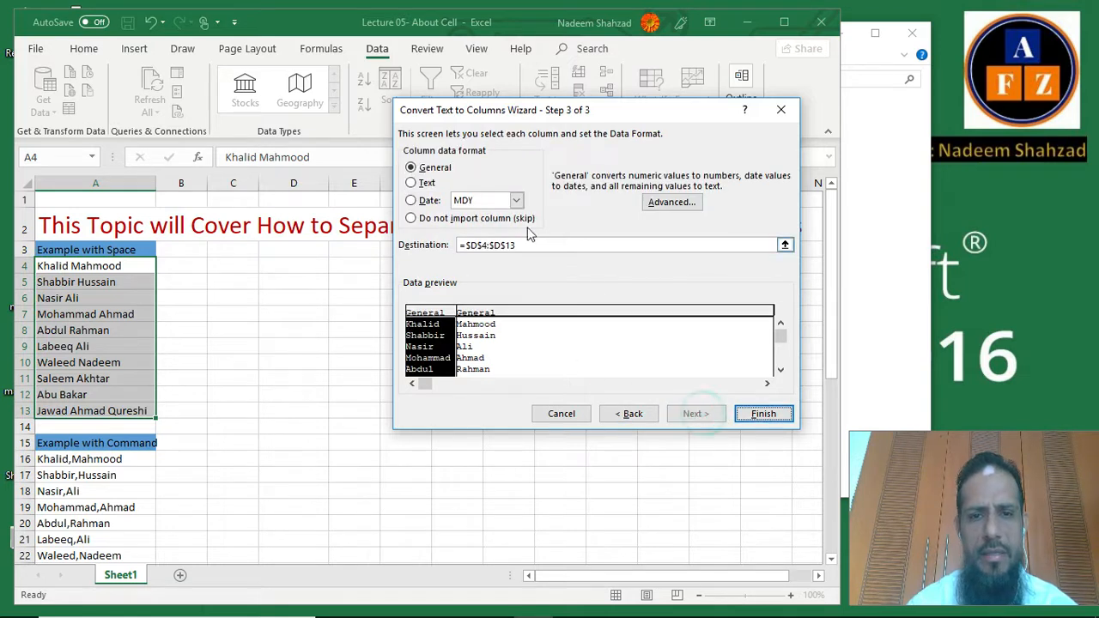
click(763, 414)
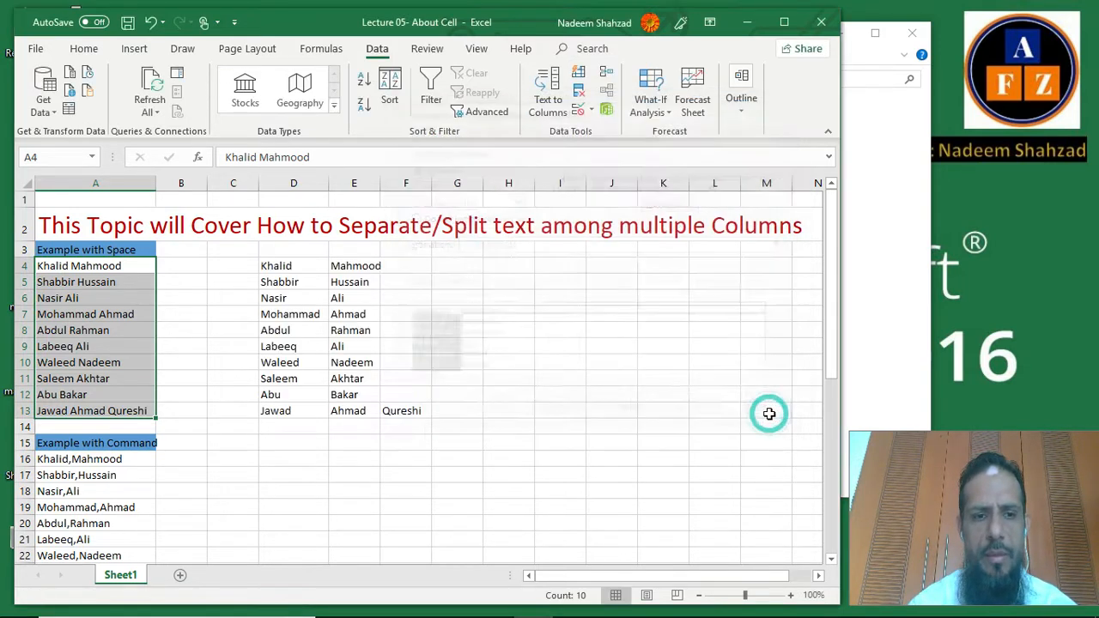
click(179, 287)
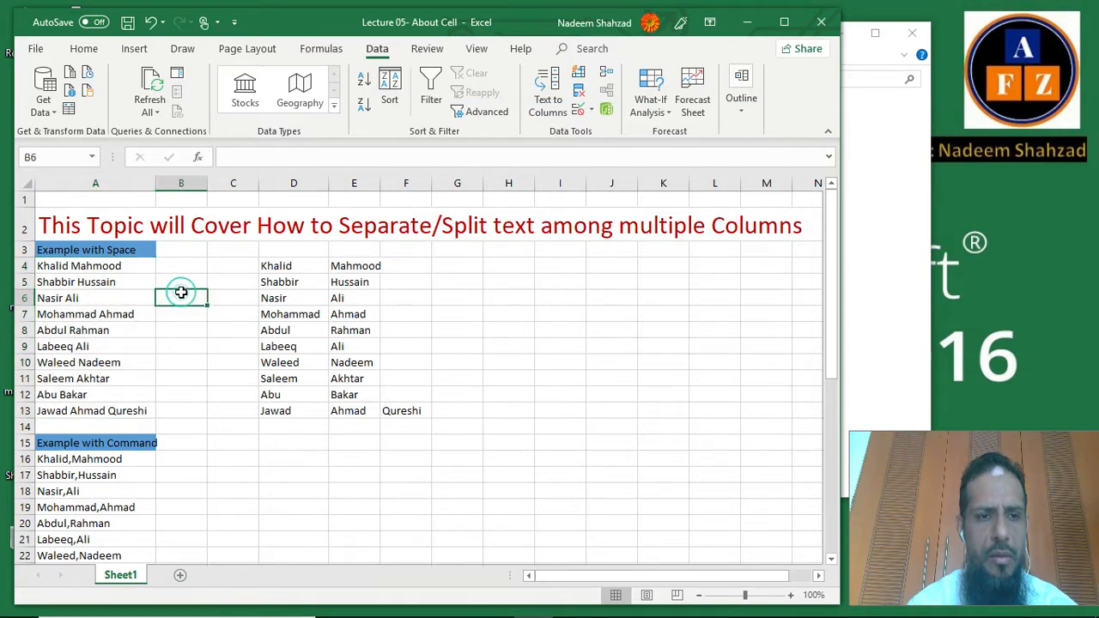
click(83, 264)
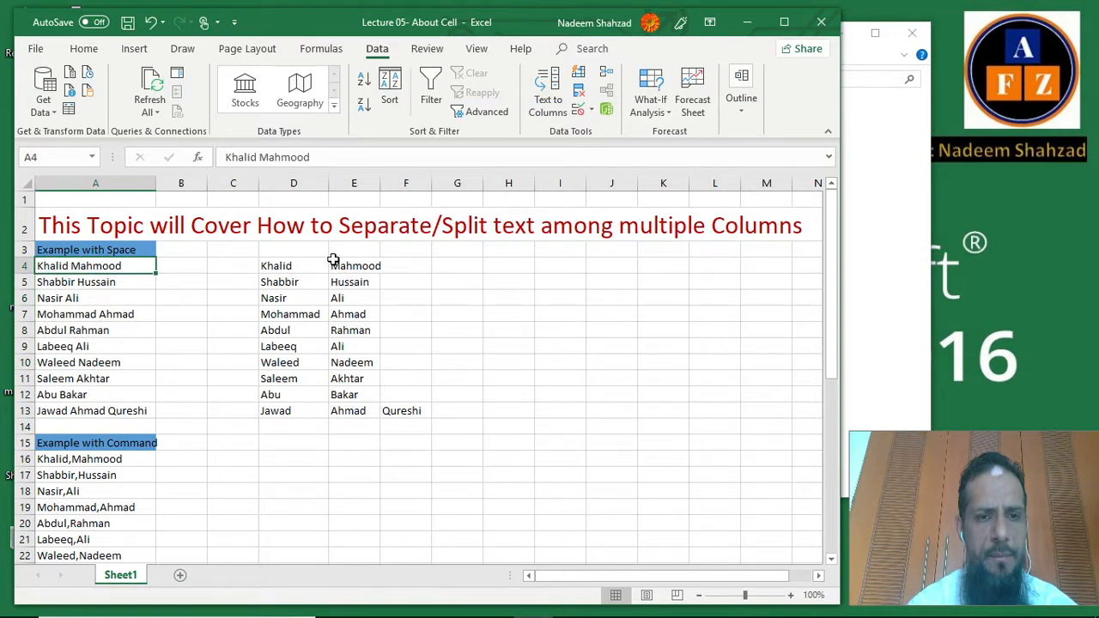
Enter the headings First Name, Middle and Last Name in D3, E3 and F3 above the split names
click(294, 250)
text(f)
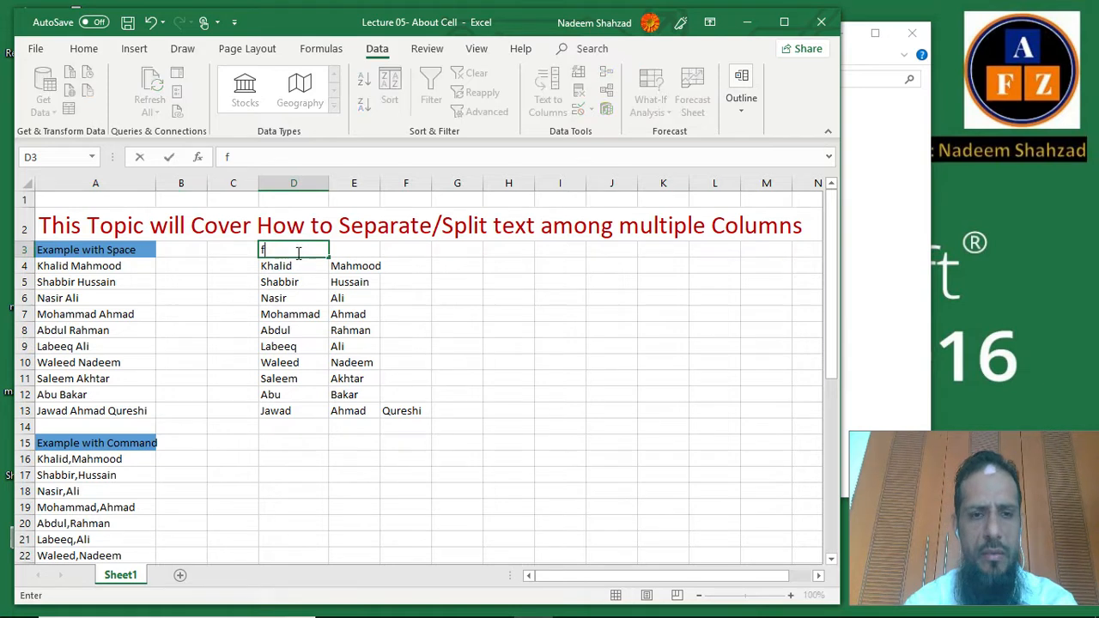
text(irst Name)
key(Tab)
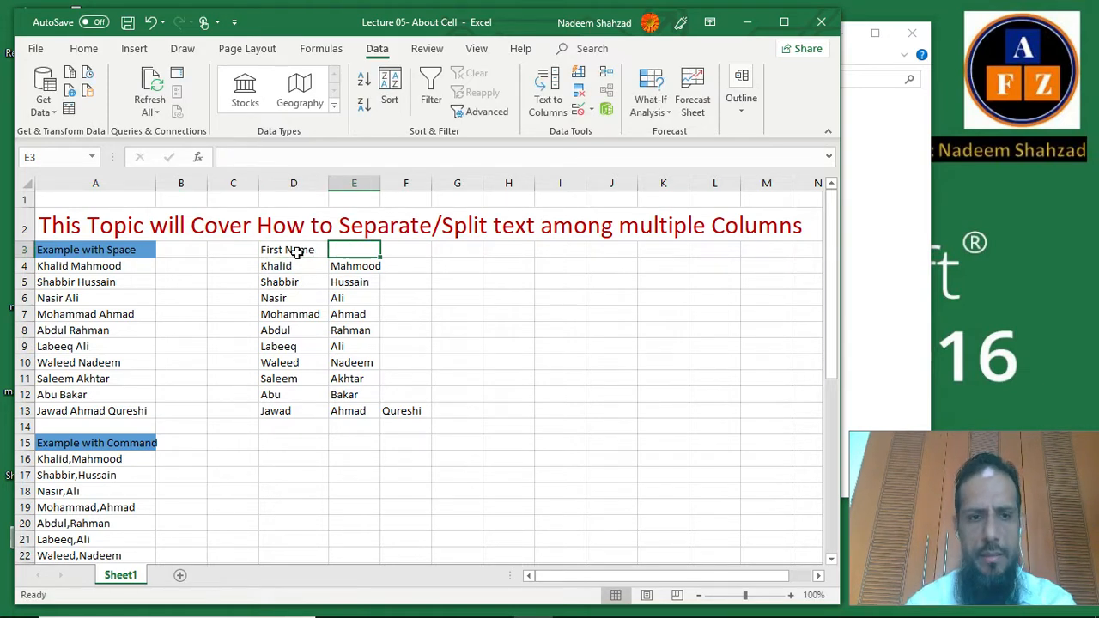
text(Mi)
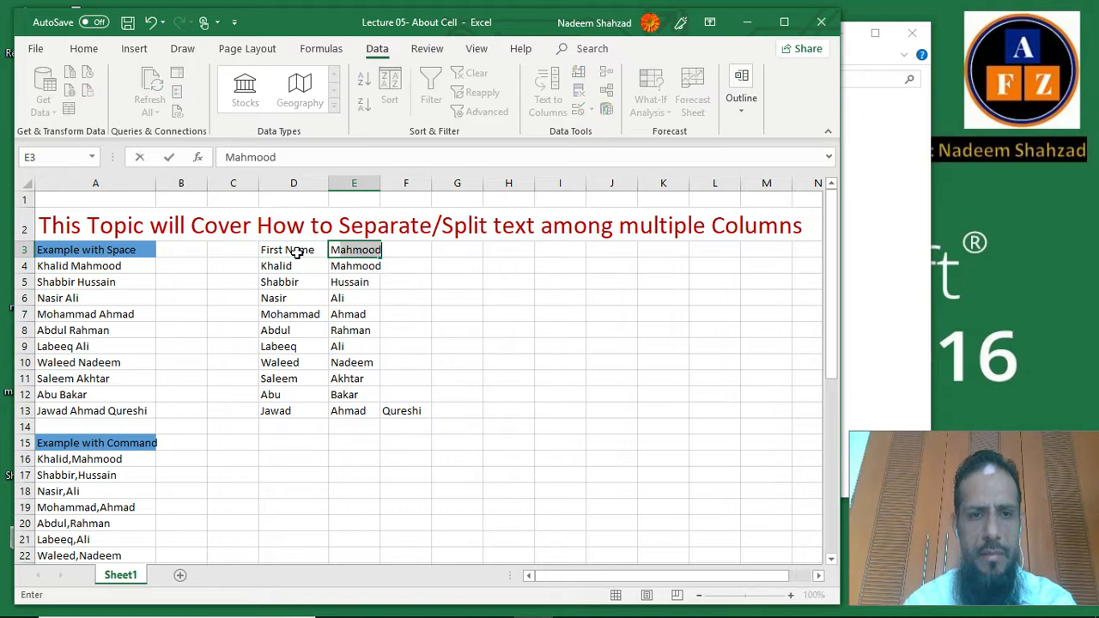
text(ddle)
key(Tab)
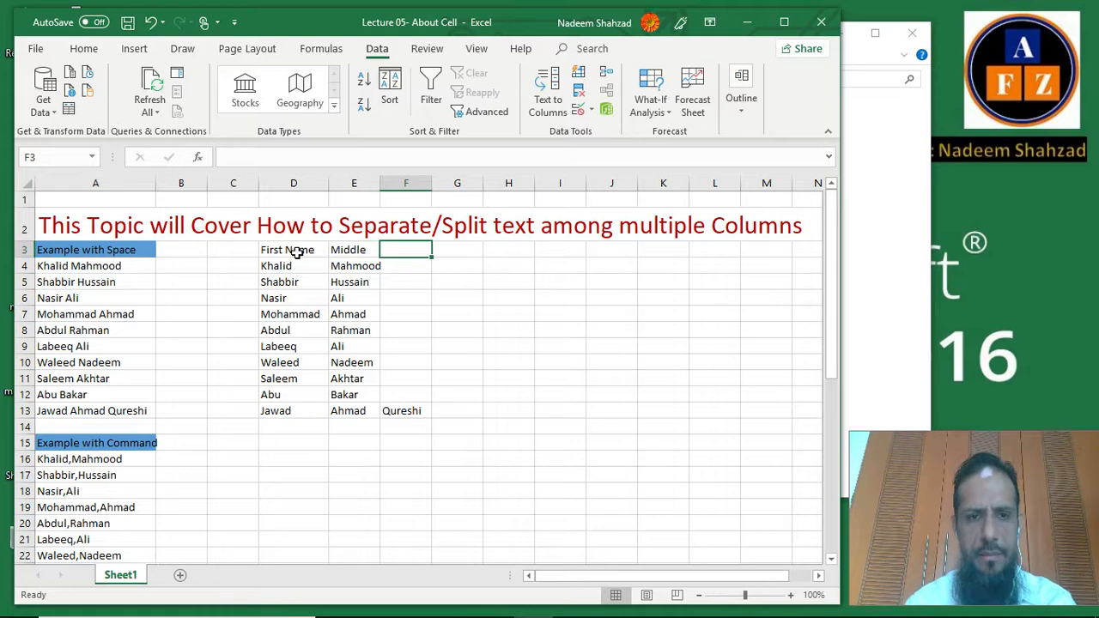
text(Last Name)
key(Return)
Compare the original full names in column A with the split names under the headings in D3:F3
key(Up)
key(Left)
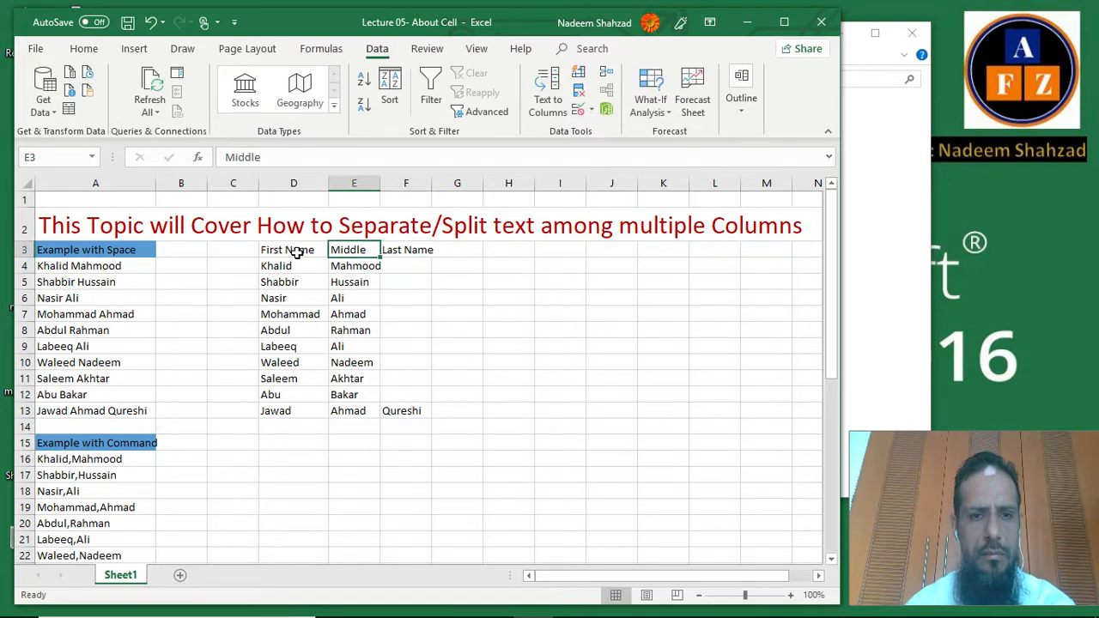
key(Left)
key(Left)
key(Right)
key(Left)
key(Left)
key(Left)
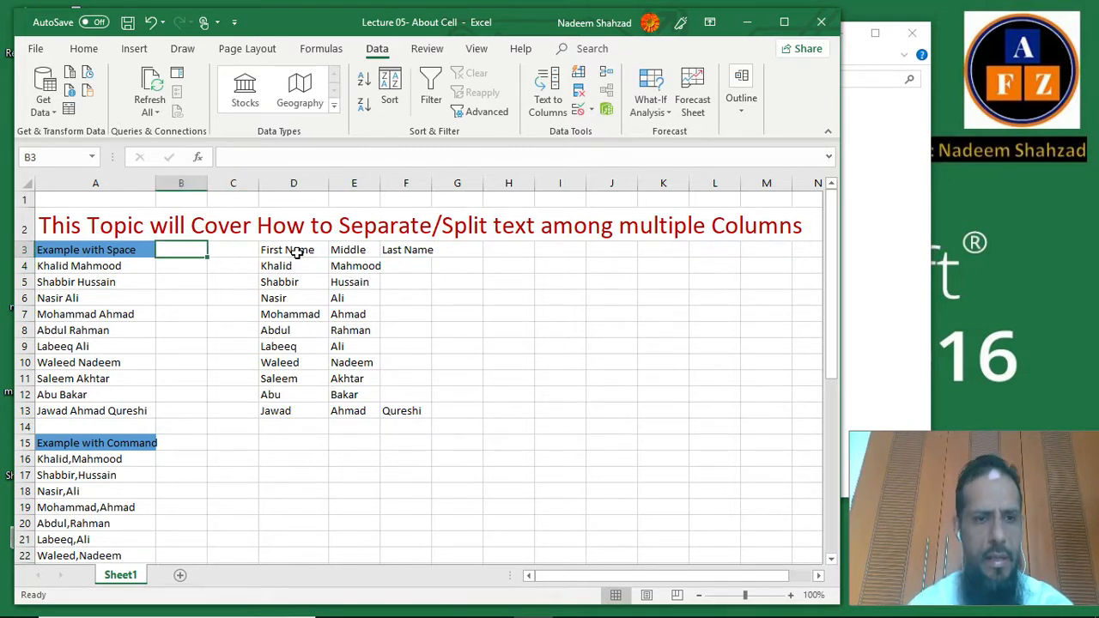
key(Down)
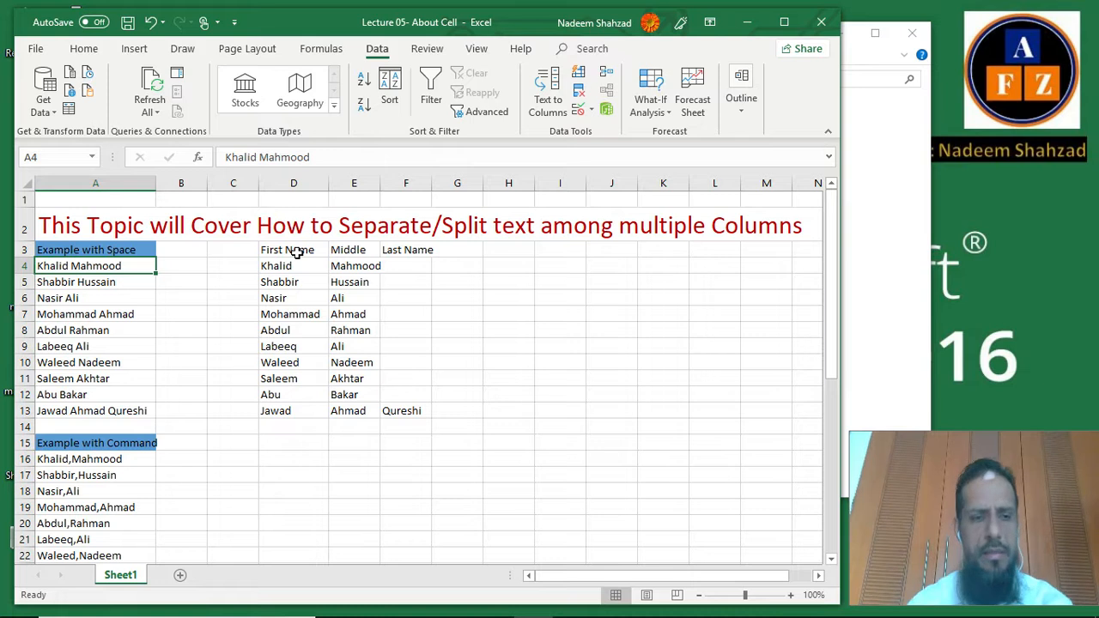
key(Down)
key(Down)
key(Down)
key(Down)
key(Down)
key(Down)
key(Up)
key(Up)
key(Up)
key(Up)
key(Up)
key(Up)
key(Up)
Look through the comma-separated names in A16:A25 under the "Example with Command" heading
key(Down)
key(Down)
key(Down)
key(Down)
key(Down)
key(Down)
key(Down)
key(Down)
key(Down)
key(Down)
key(Down)
key(Down)
key(Down)
key(Down)
key(Down)
key(Down)
key(Down)
key(Down)
key(Down)
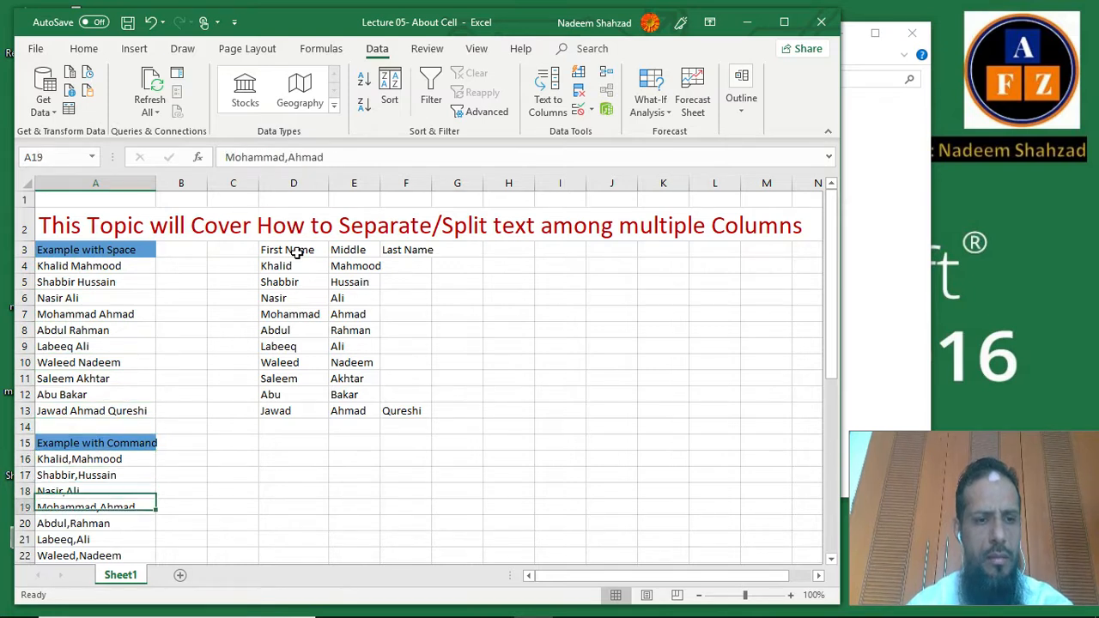
key(Down)
key(Down)
key(Down)
key(Down)
key(Down)
key(Down)
key(Up)
key(Up)
key(Up)
key(Up)
key(Up)
key(Up)
key(Up)
key(Up)
key(Up)
key(Up)
key(Up)
key(Up)
key(Up)
key(Down)
key(Up)
key(Down)
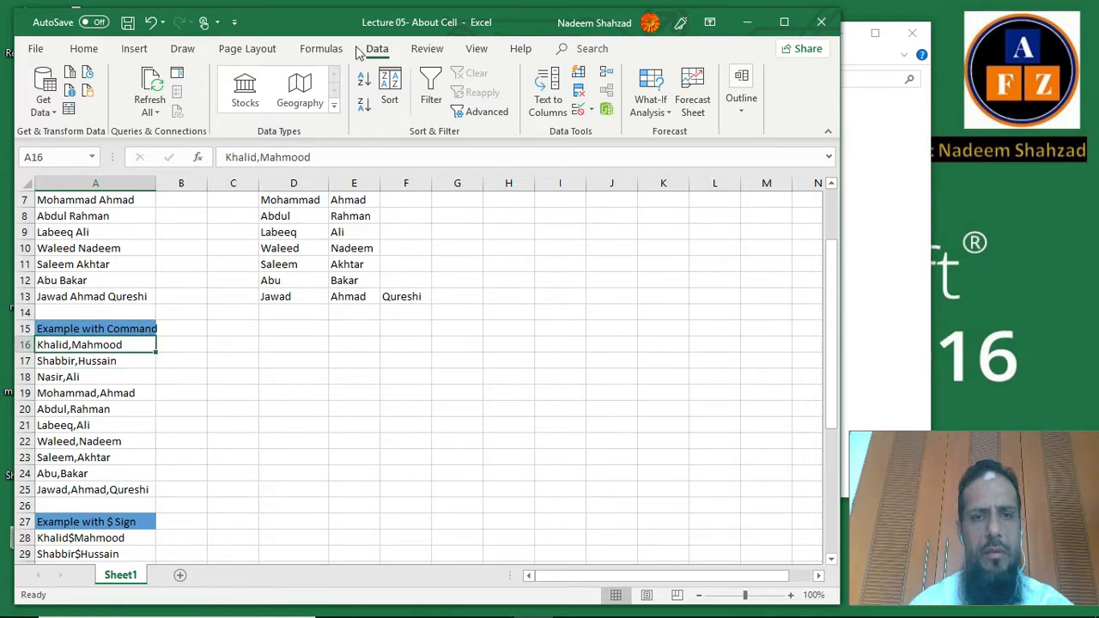
Start Text to Columns on the comma-separated names in A16:A25 and proceed with the Delimited data type
key(shift+Down)
key(shift+Down)
key(shift+Down)
key(shift+Down)
key(shift+Down)
key(shift+Down)
key(shift+Down)
key(shift+Down)
key(shift+Down)
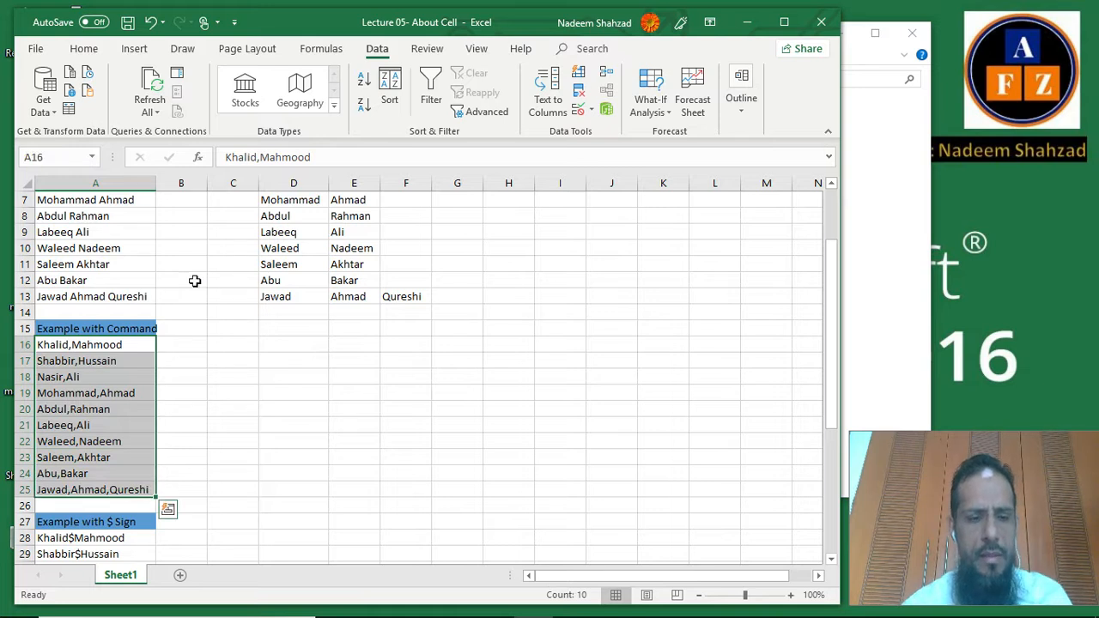
click(548, 94)
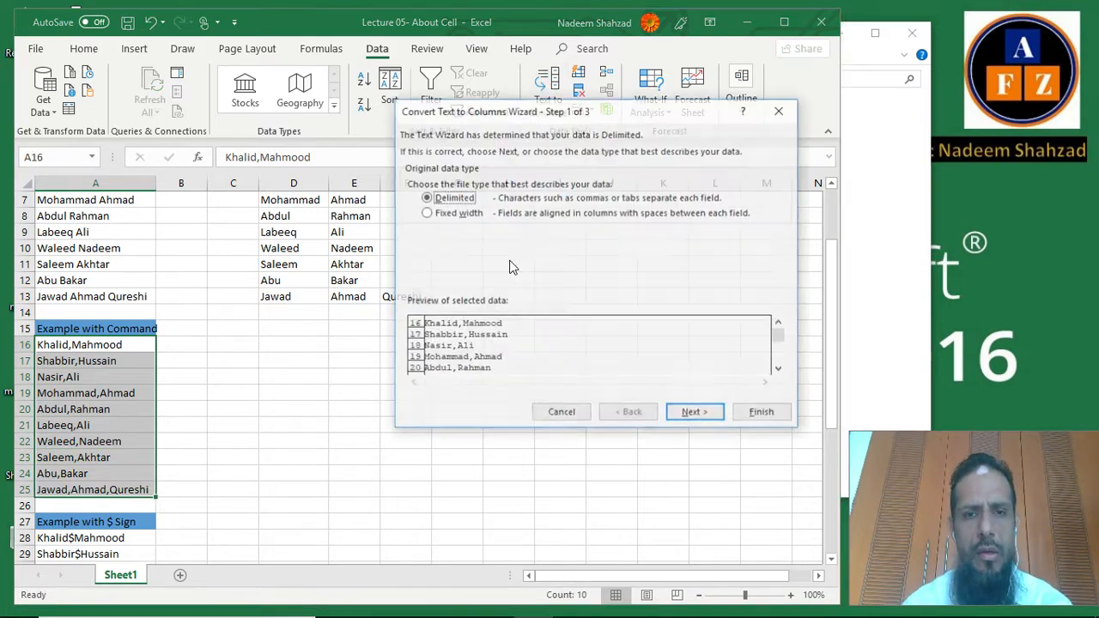
click(705, 413)
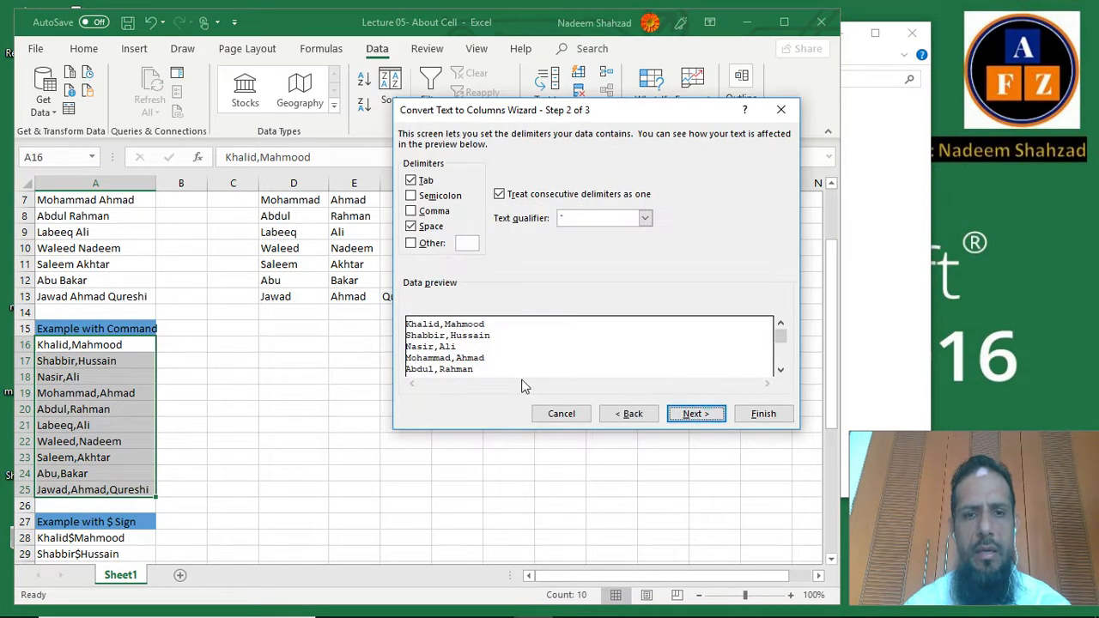
Replace the Space delimiter with Comma, keeping Tab, and proceed to the column data format settings
click(411, 227)
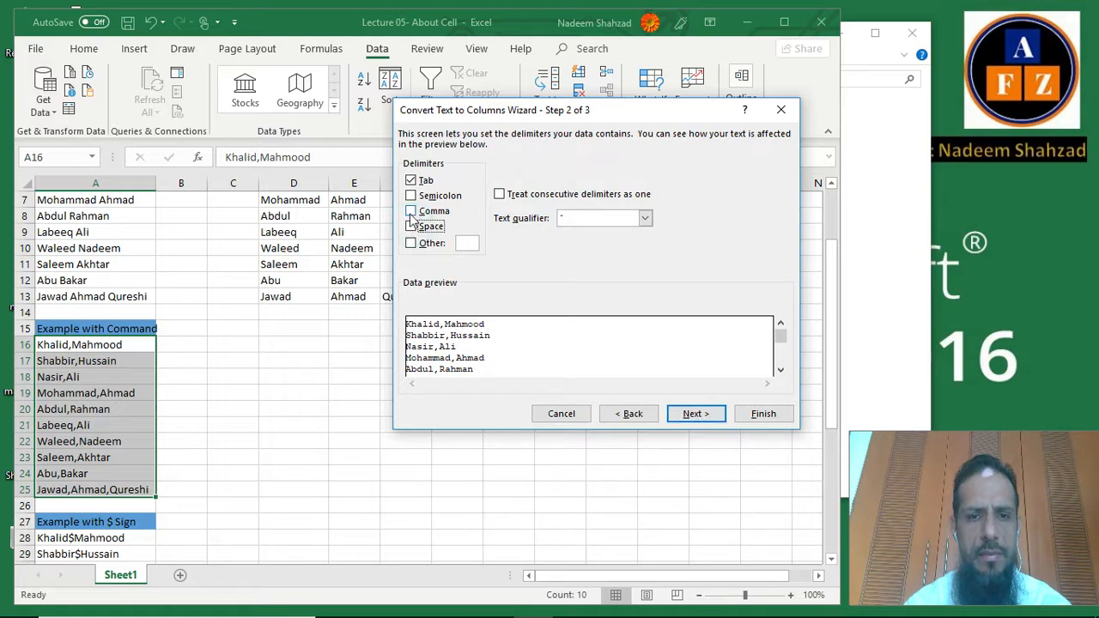
click(411, 212)
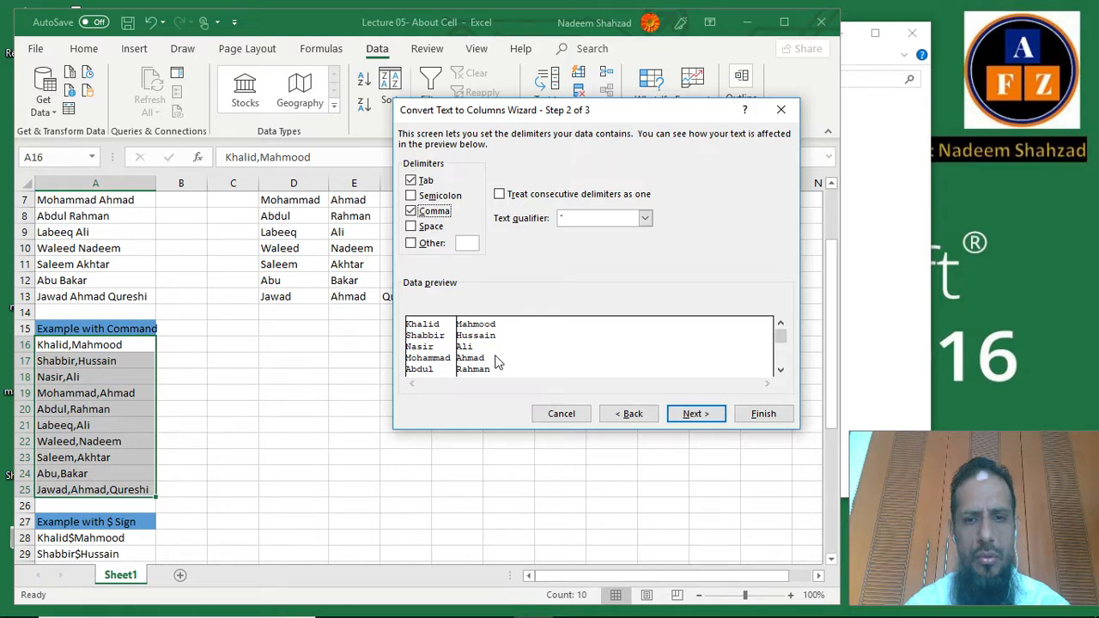
click(691, 417)
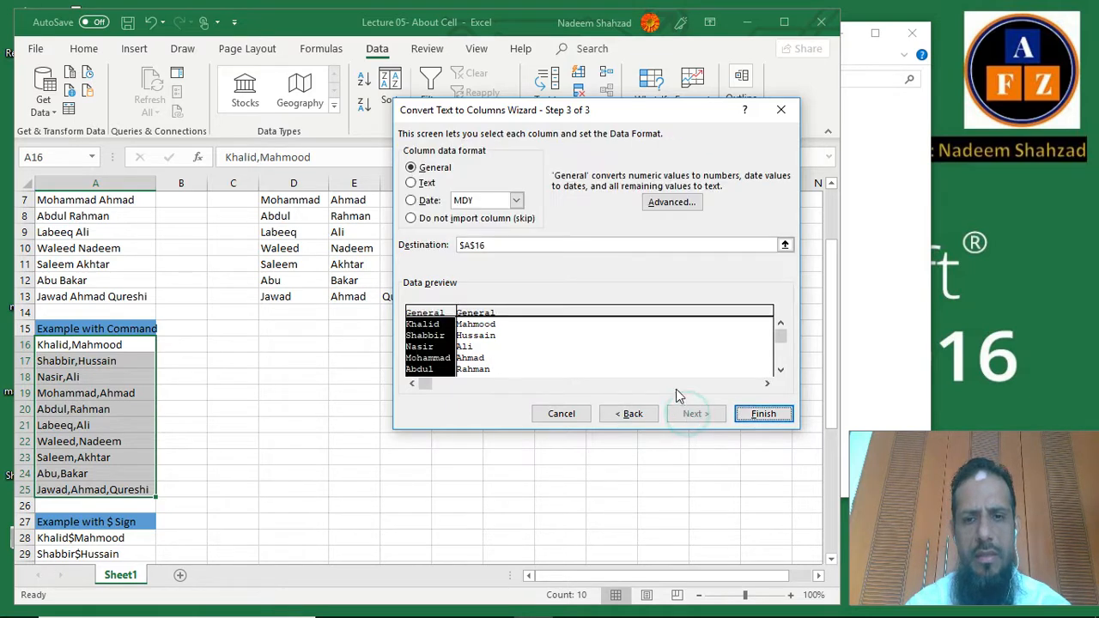
Set the destination of the comma-separated split to $D$16:$D$25
drag(574, 102, 713, 65)
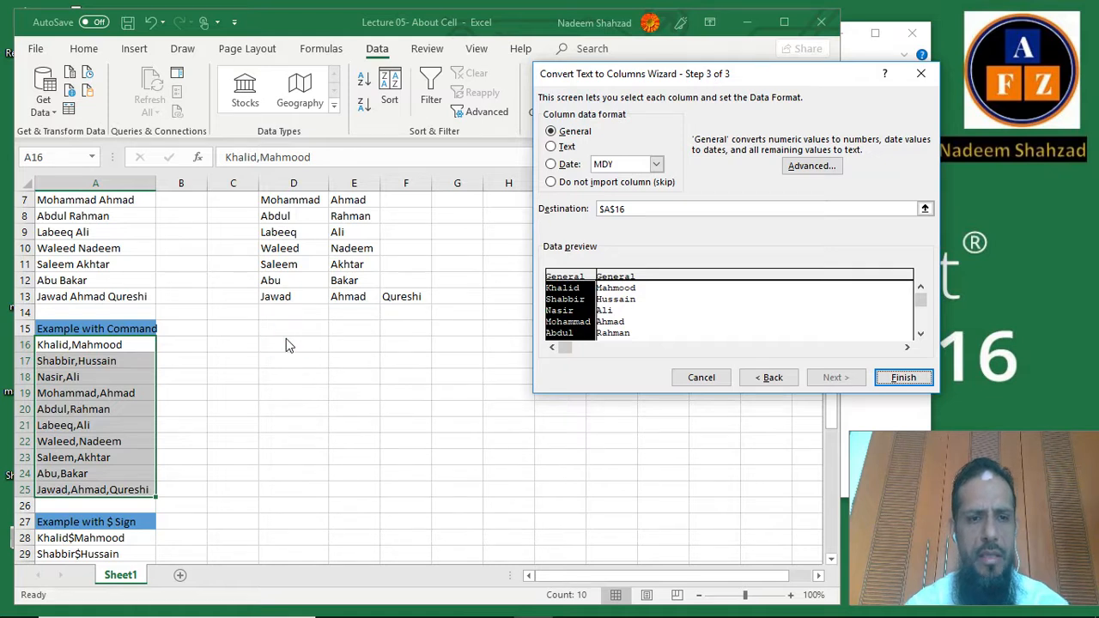
click(924, 208)
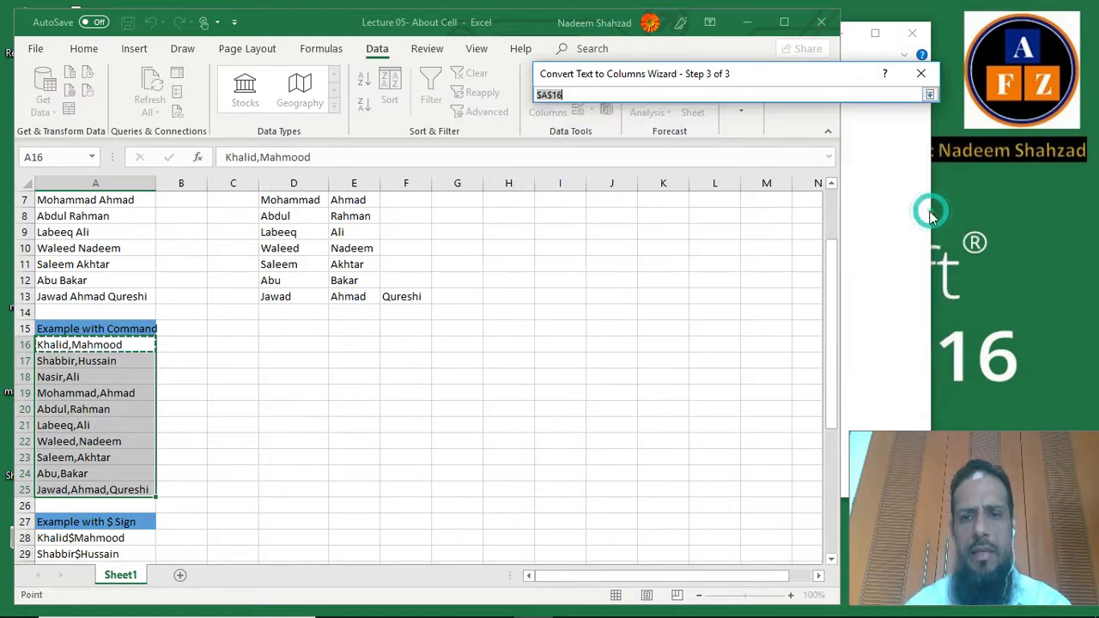
click(268, 343)
key(shift+Down)
key(shift+Down)
key(shift+Down)
key(shift+Down)
key(shift+Down)
key(shift+Down)
key(shift+Down)
key(shift+Down)
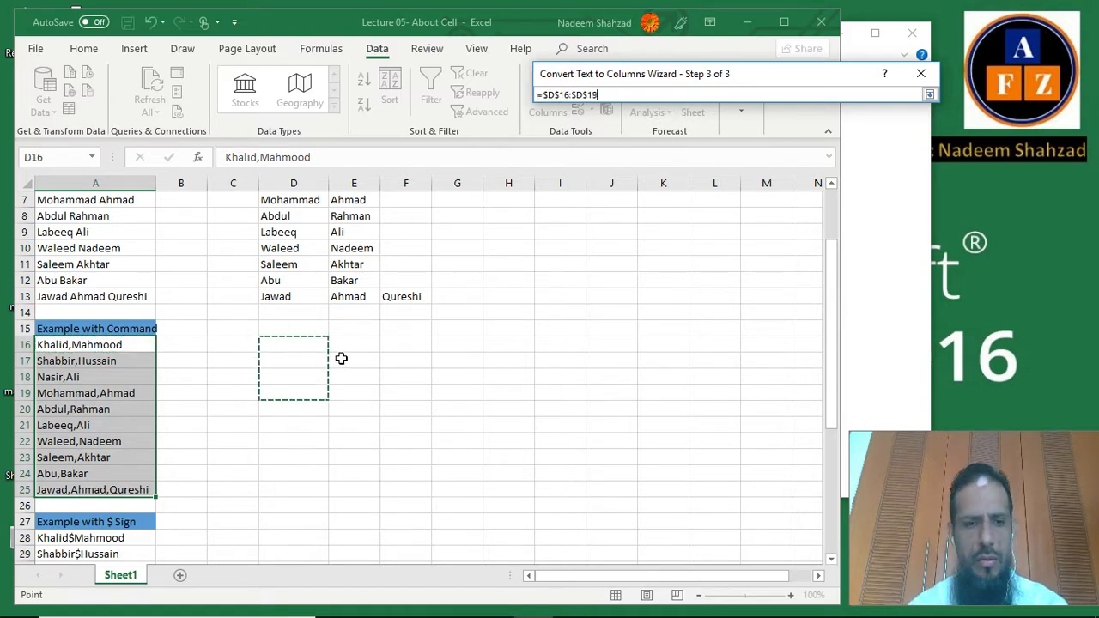
key(shift+Down)
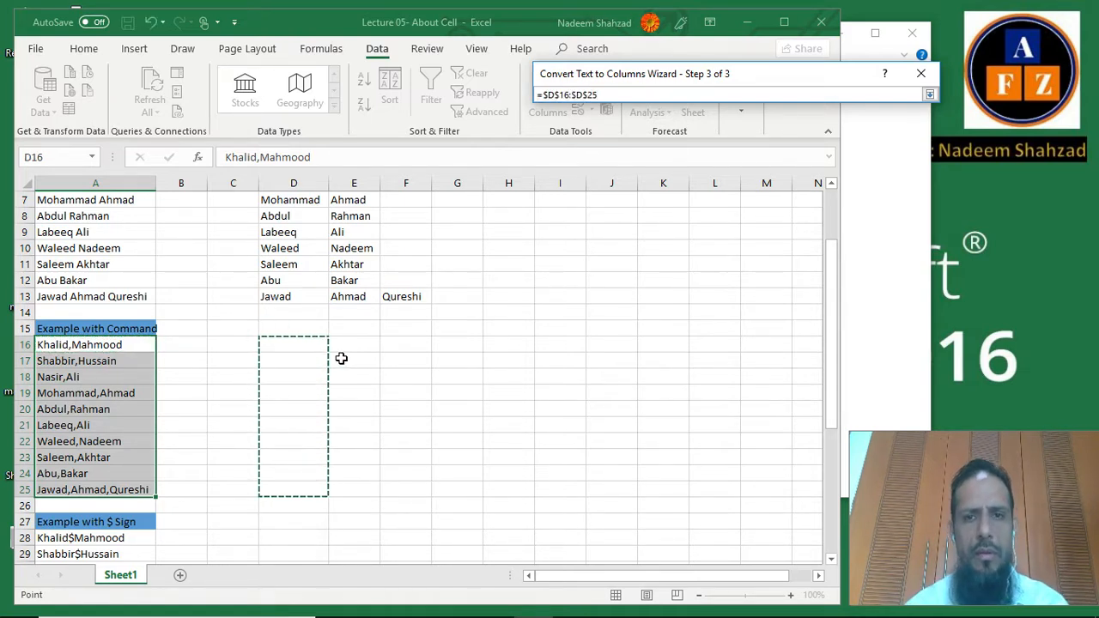
click(929, 94)
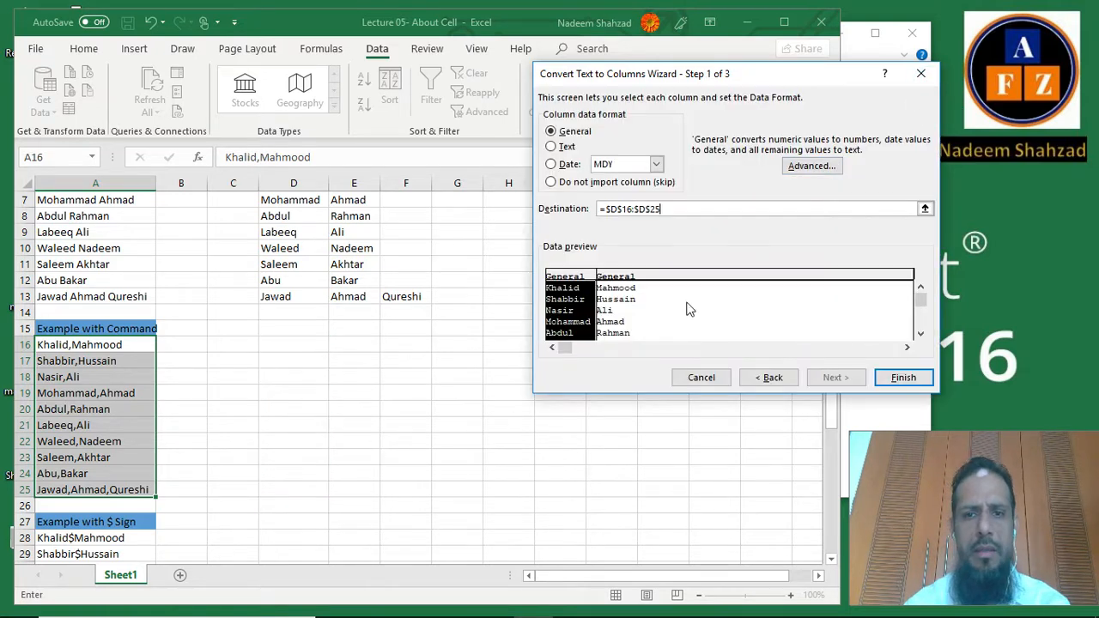
Complete the comma-delimited split of A16:A25 into the chosen destination and deselect the source range
click(903, 382)
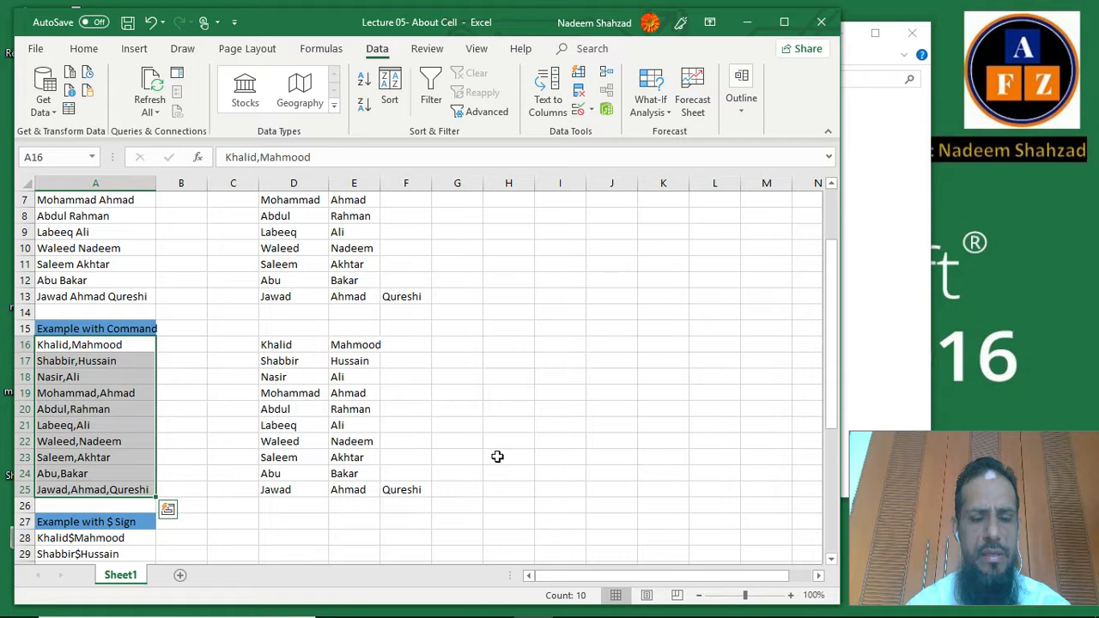
click(214, 410)
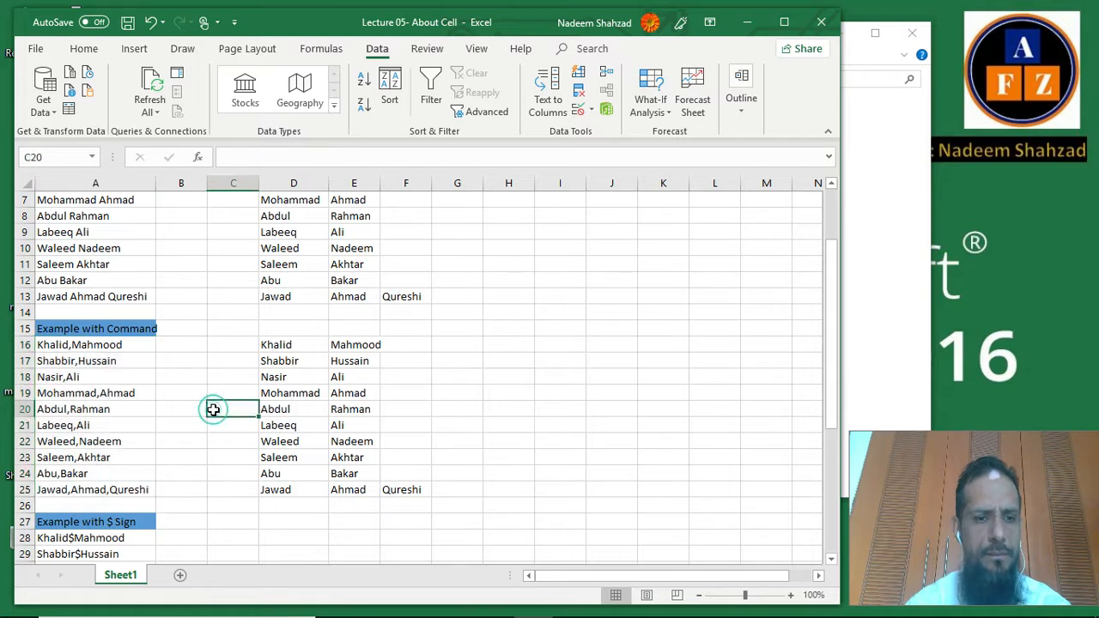
Compare the comma-separated names in column A with their split parts in columns D to F
click(65, 376)
click(79, 360)
click(77, 344)
click(83, 376)
click(81, 392)
scroll(145, 423, down, 2)
scroll(147, 425, down, 1)
scroll(146, 425, up, 2)
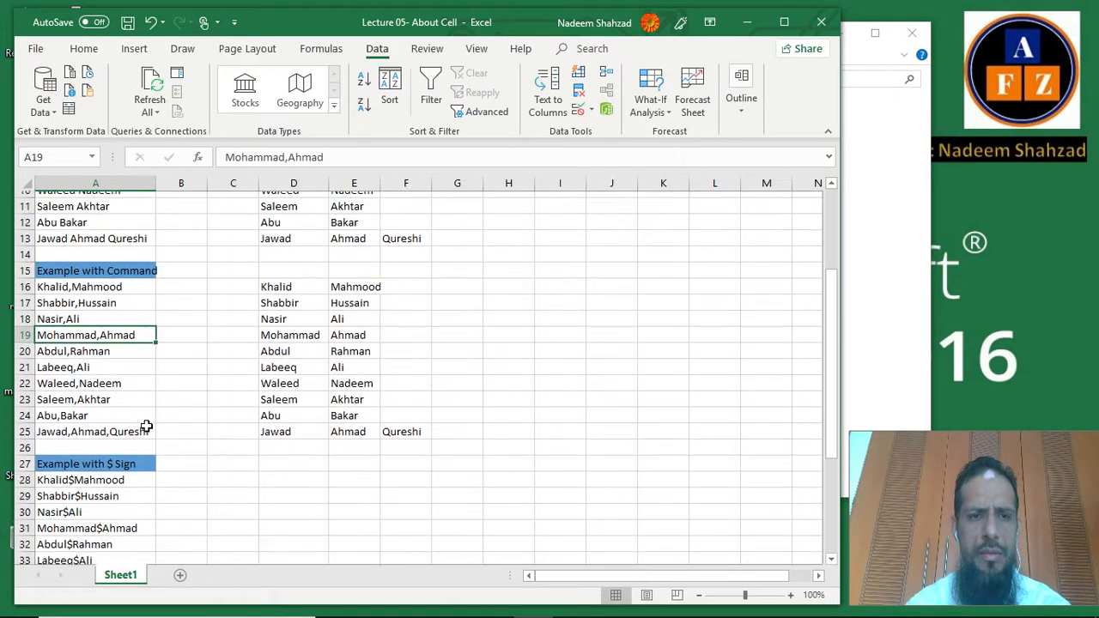
Start Text to Columns on the $-separated names in A28:A37 and proceed with the Delimited data type
scroll(147, 424, down, 2)
scroll(147, 425, down, 1)
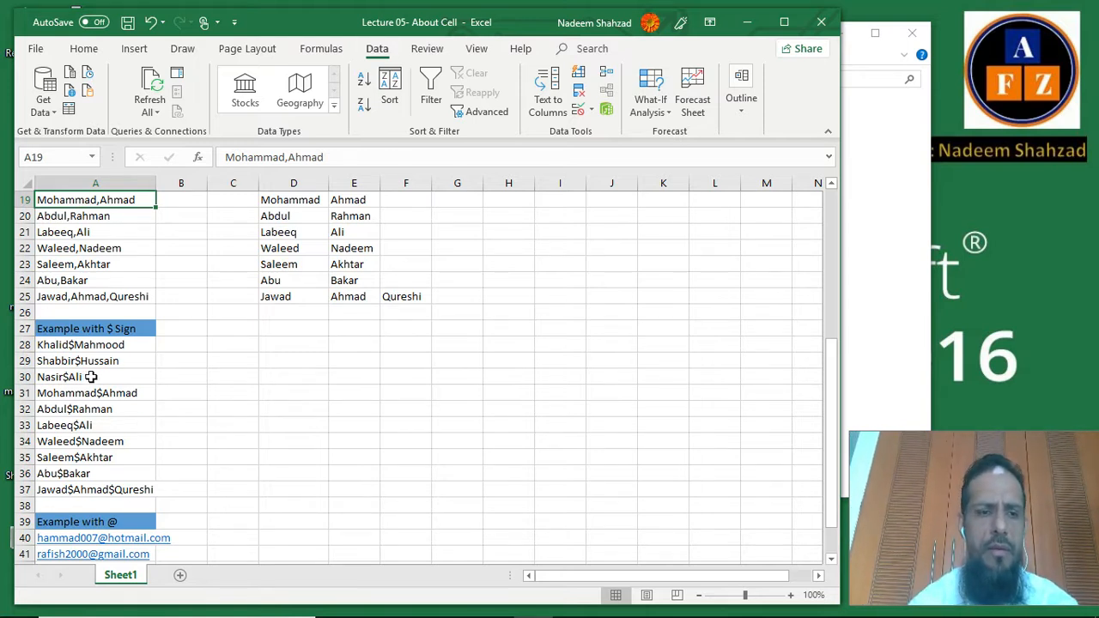
click(87, 349)
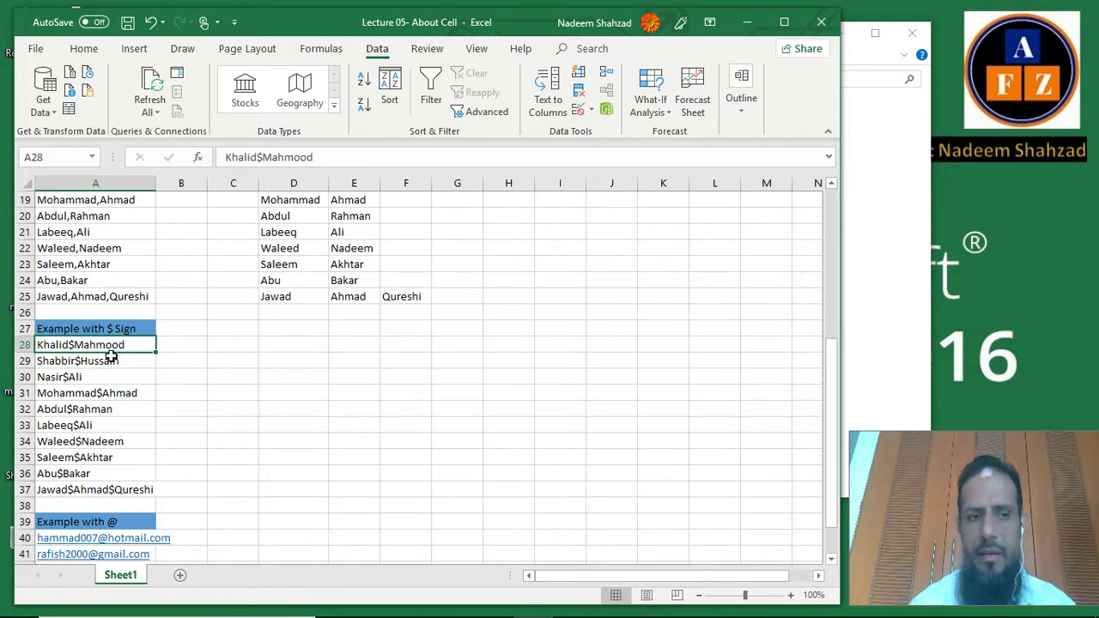
key(shift+Down)
key(shift+Down)
key(shift+Down)
key(shift+Down)
key(shift+Down)
key(shift+Down)
key(shift+Down)
key(shift+Down)
key(shift+Down)
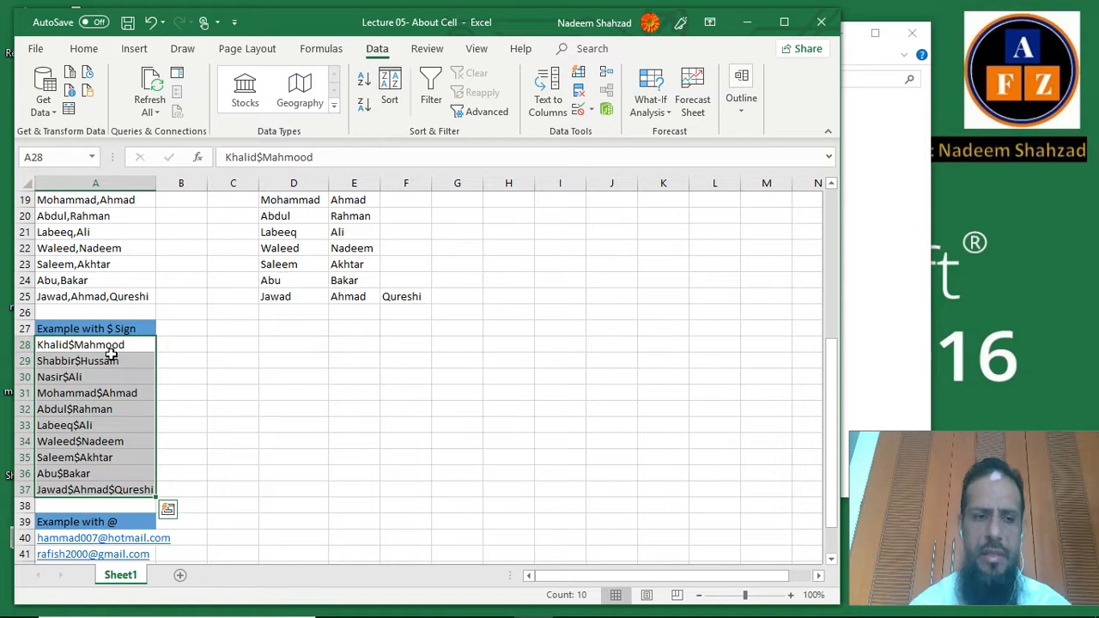
click(550, 86)
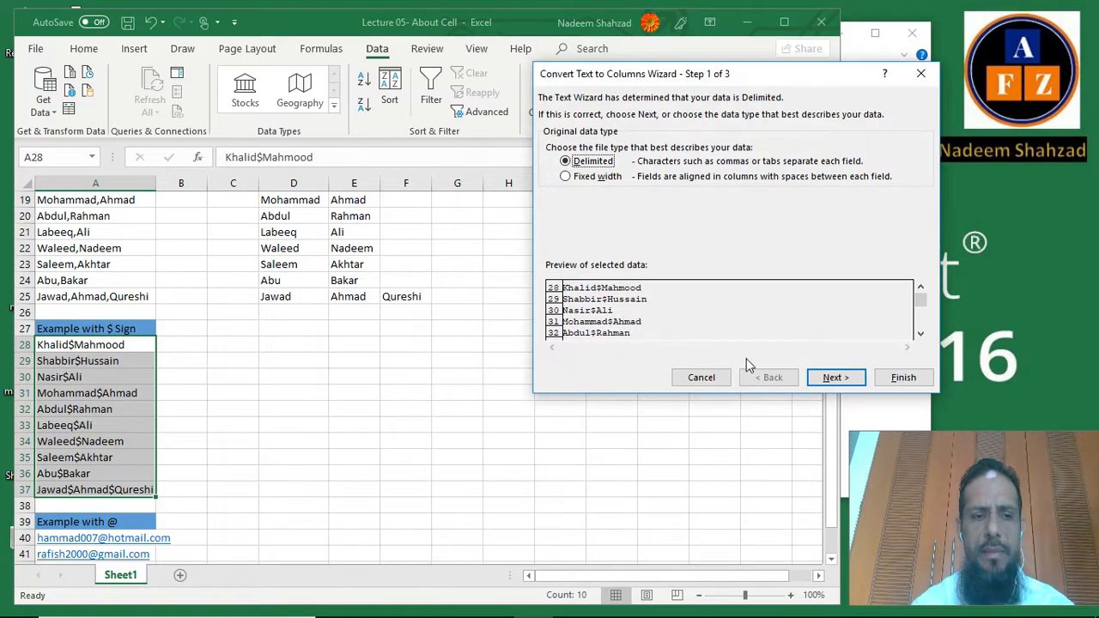
click(829, 378)
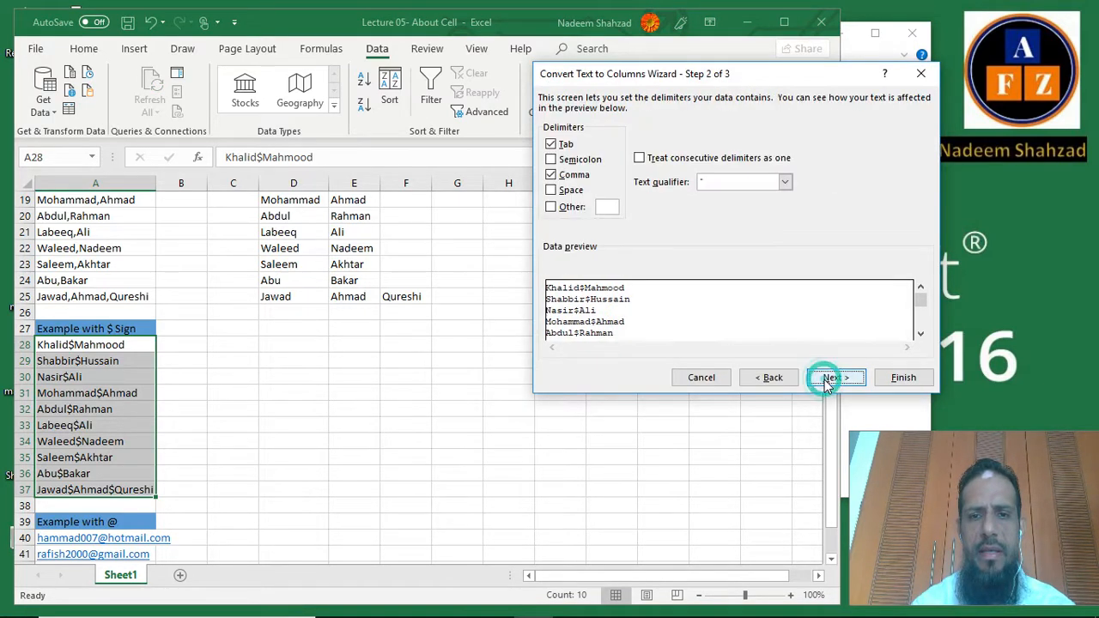
Replace the Comma delimiter with the custom delimiter $, keeping Tab, and proceed to the column data format settings
click(551, 174)
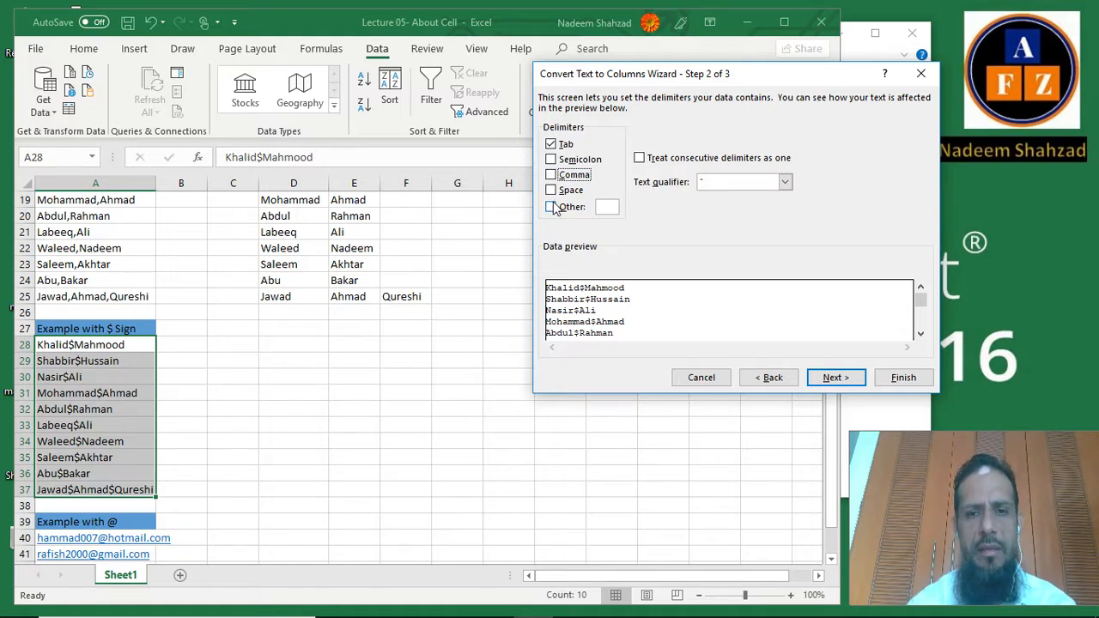
click(551, 208)
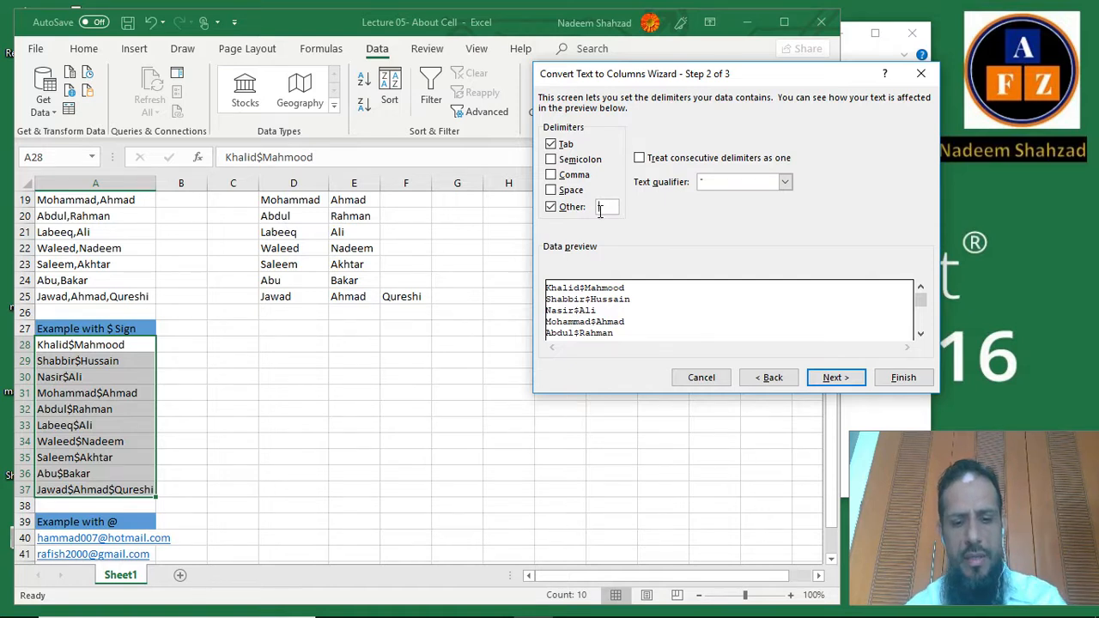
text($)
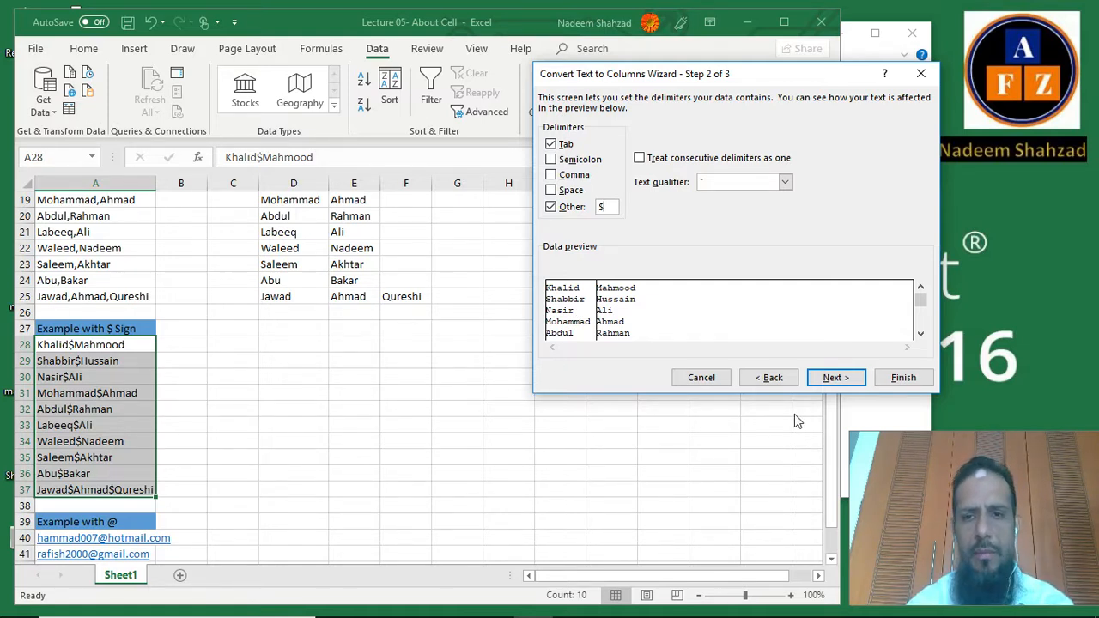
click(841, 383)
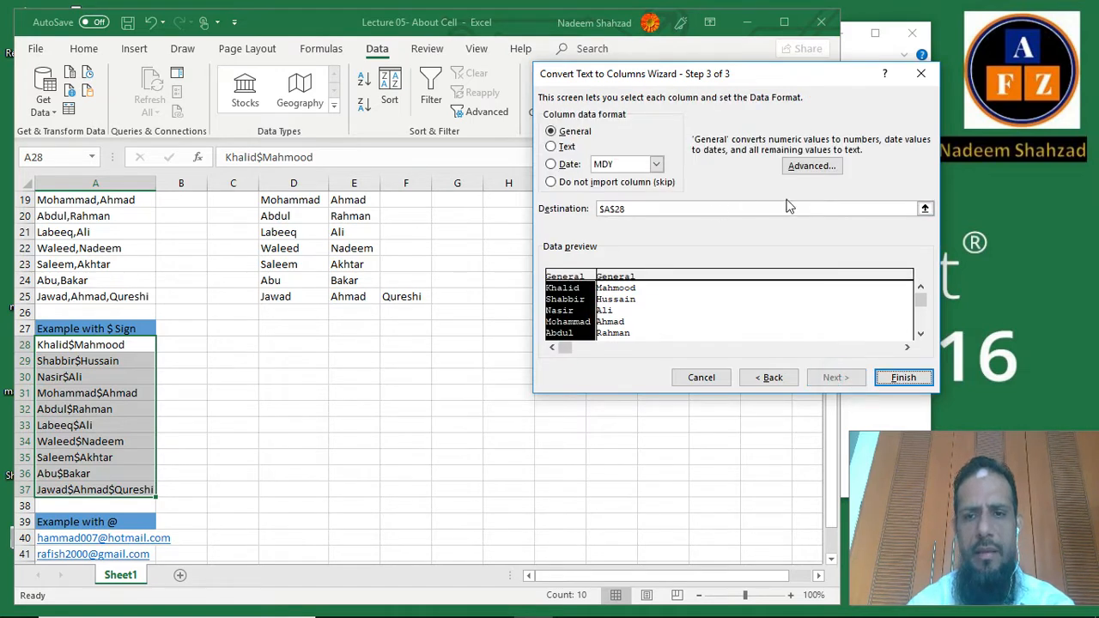
Set the destination of the $-separated split to $D$28:$D$37 and complete the conversion
click(924, 211)
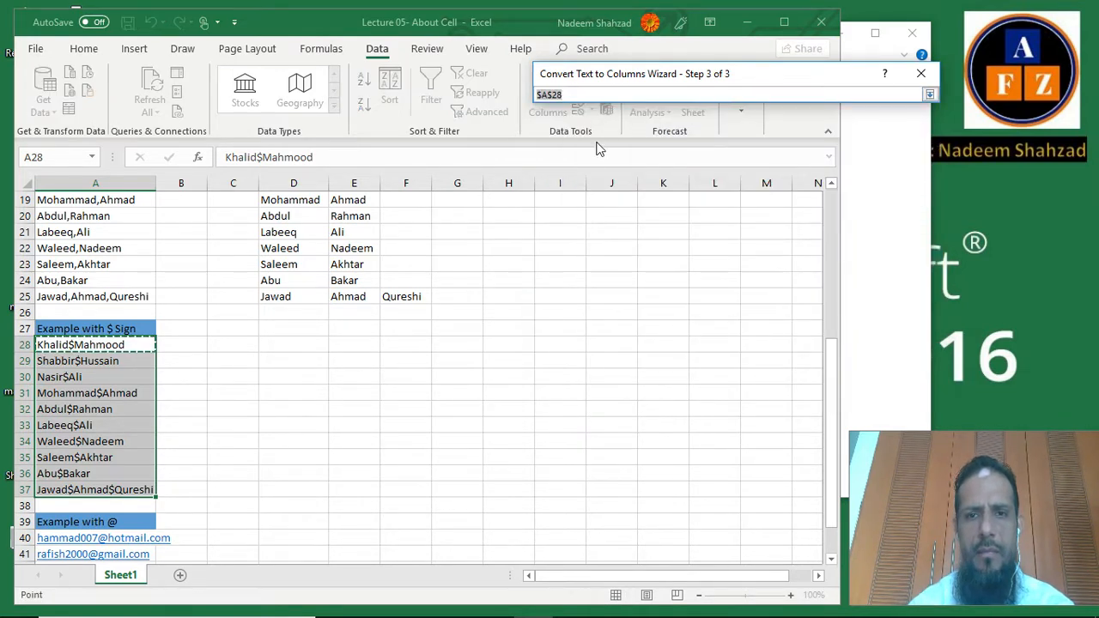
drag(266, 343, 295, 482)
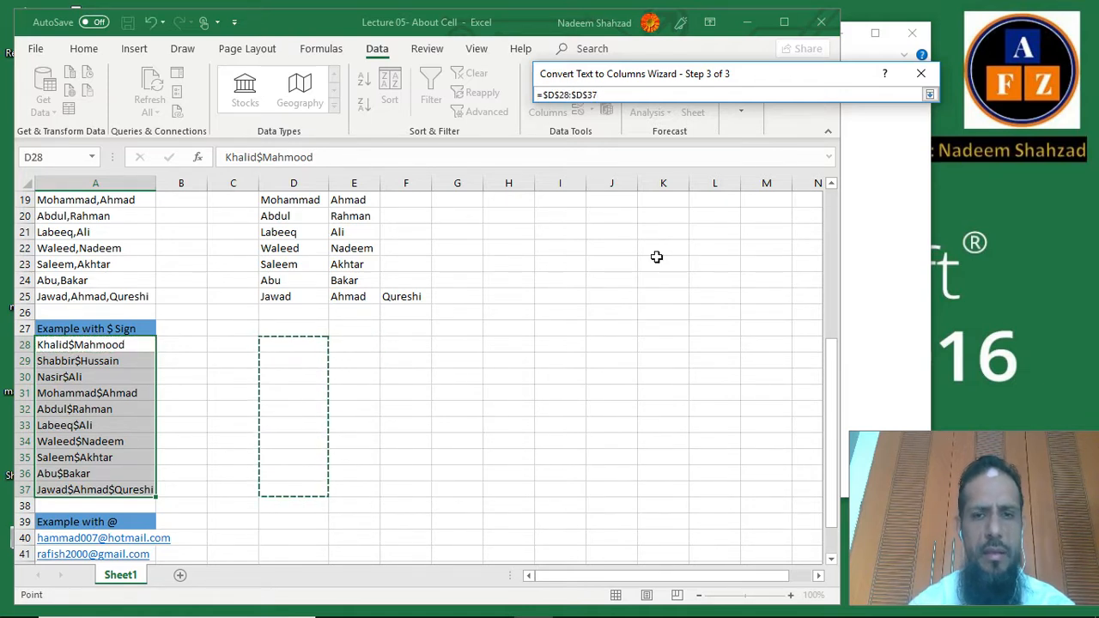
click(929, 95)
click(886, 379)
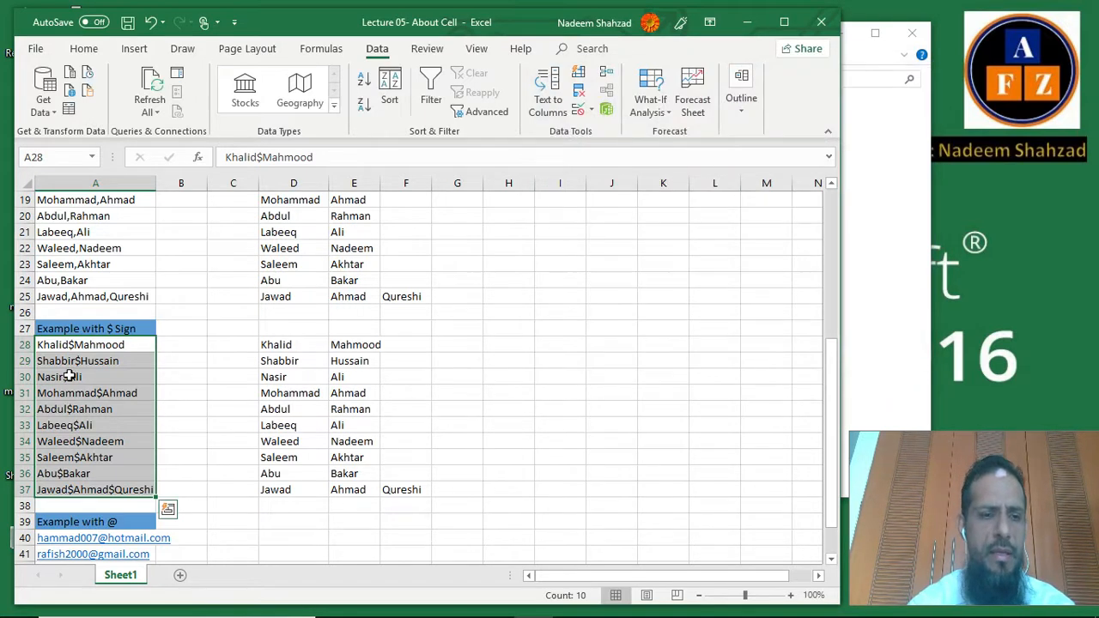
click(64, 347)
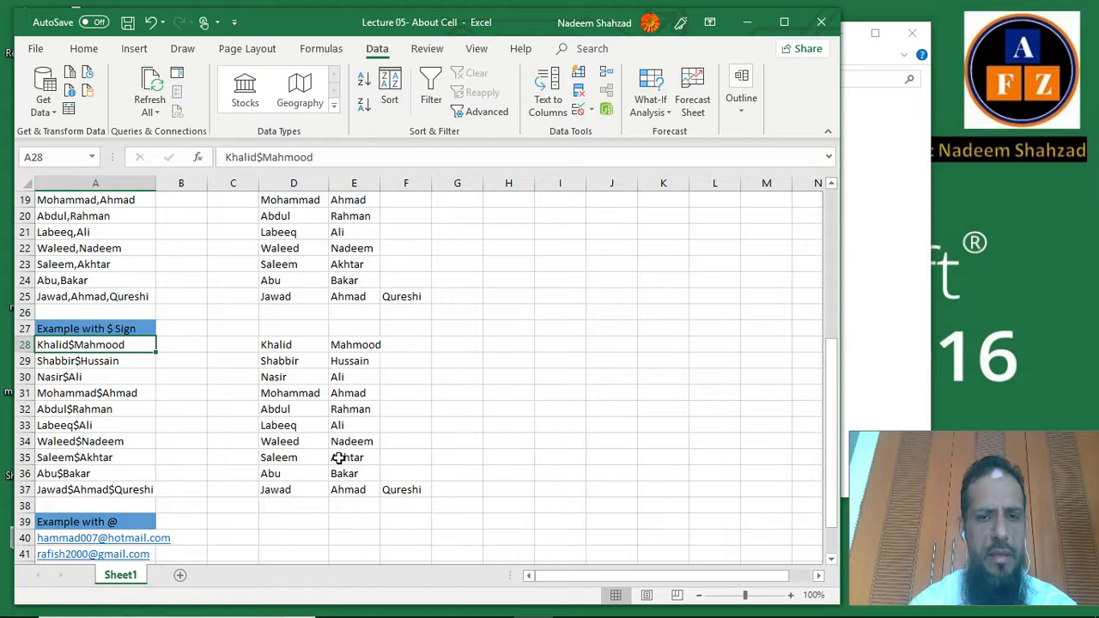
Start Text to Columns on the e-mail addresses in A40:A44 and proceed with the Delimited data type
scroll(339, 457, up, 6)
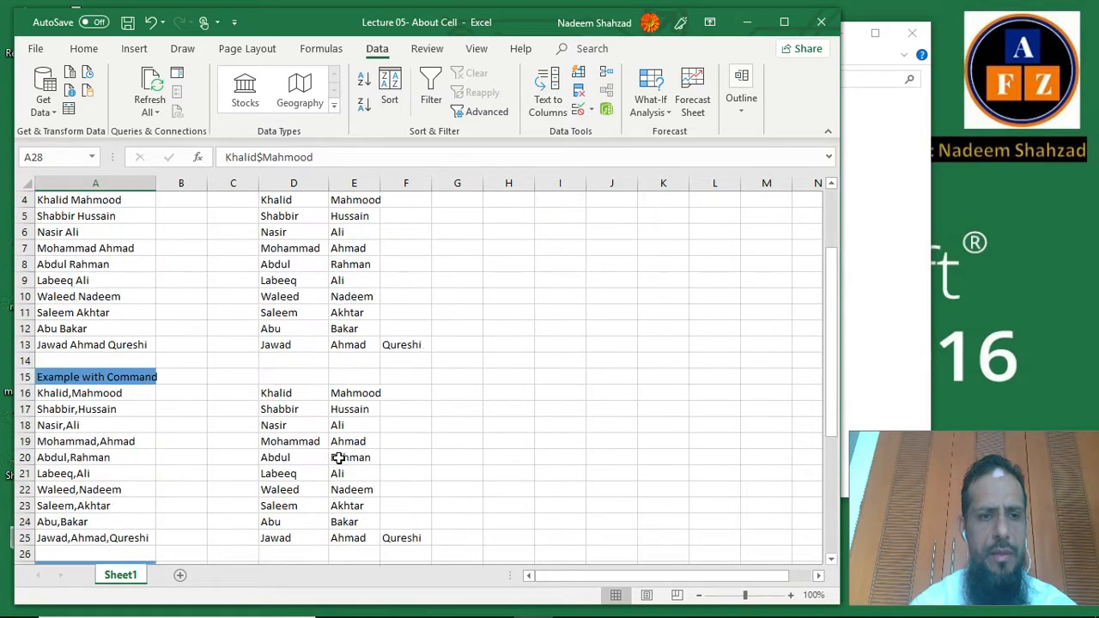
scroll(339, 458, down, 7)
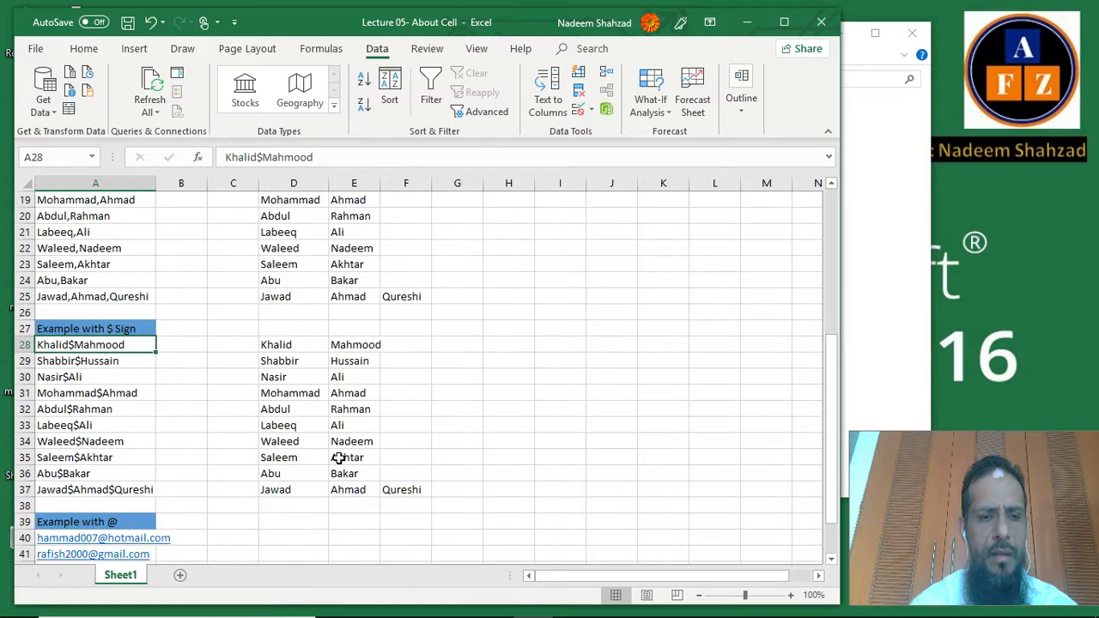
scroll(339, 457, down, 2)
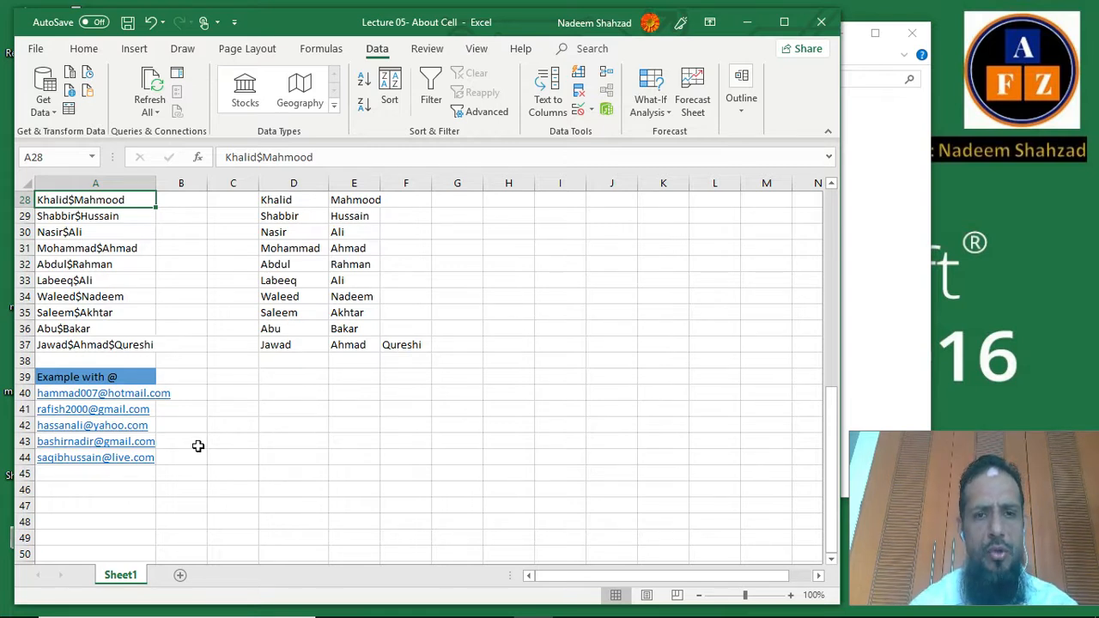
click(147, 376)
key(Down)
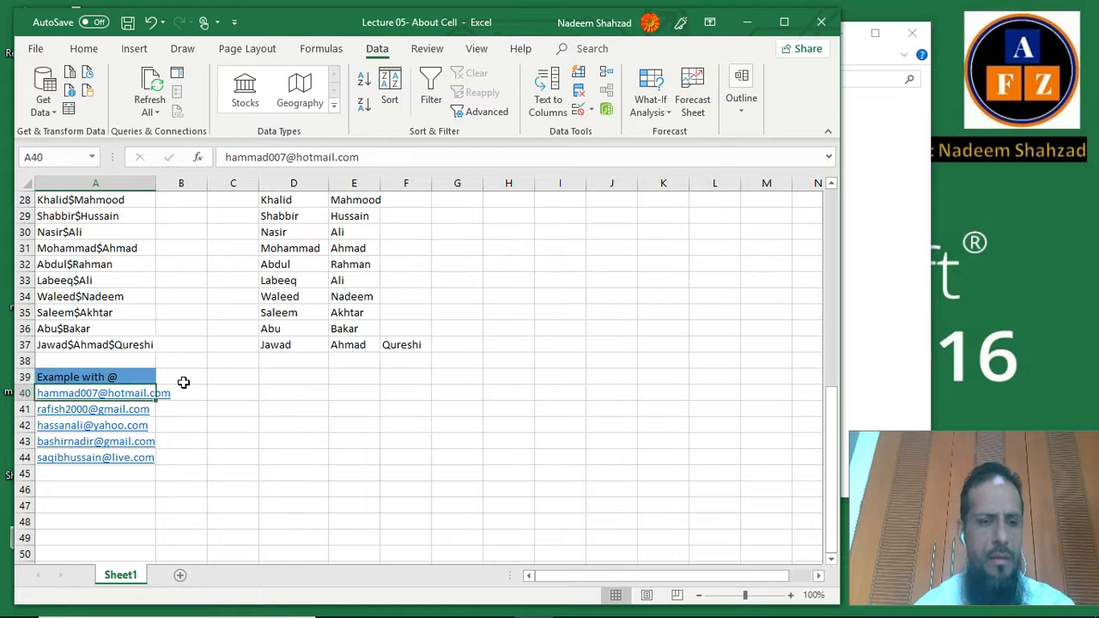
key(shift+Down)
key(shift+Down)
key(shift+Down)
key(shift+Down)
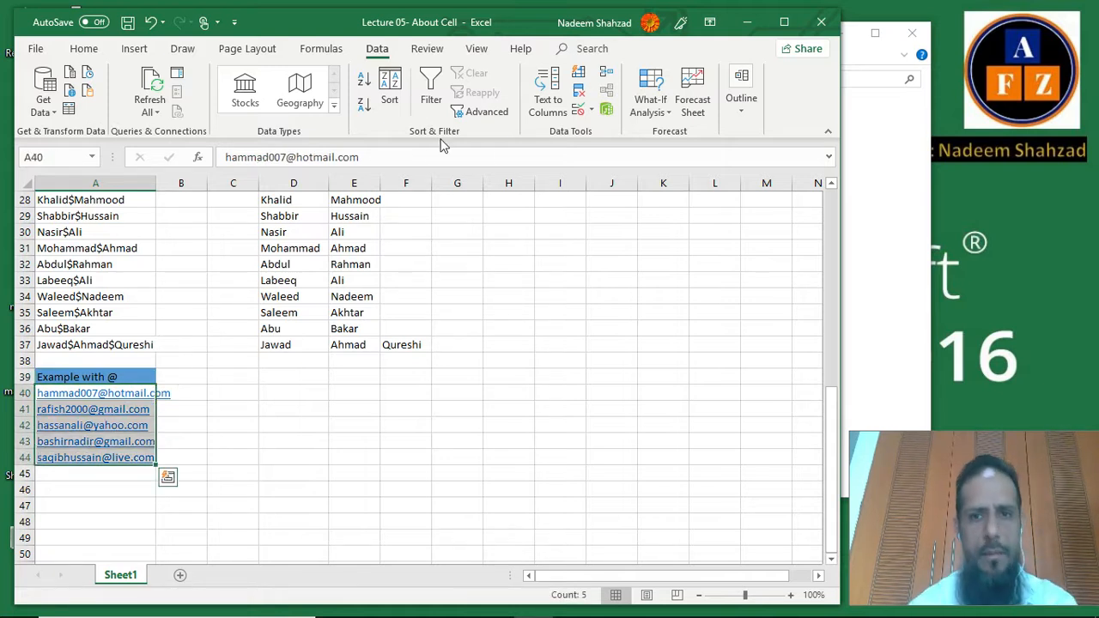
click(547, 94)
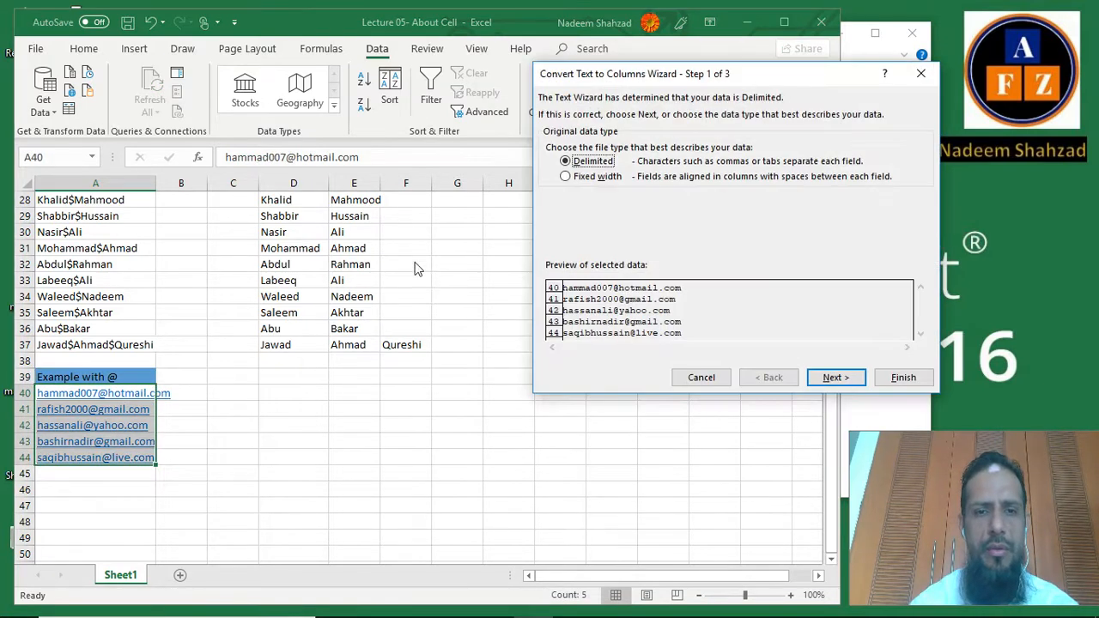
click(834, 378)
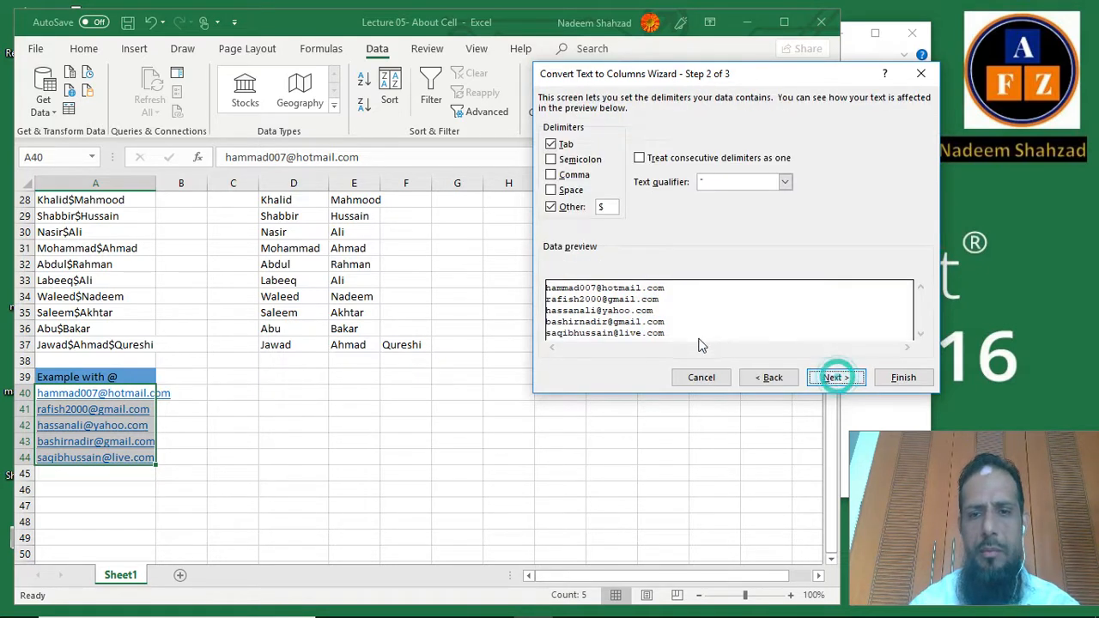
Change the custom delimiter to @ and proceed to the column data format settings
double_click(604, 207)
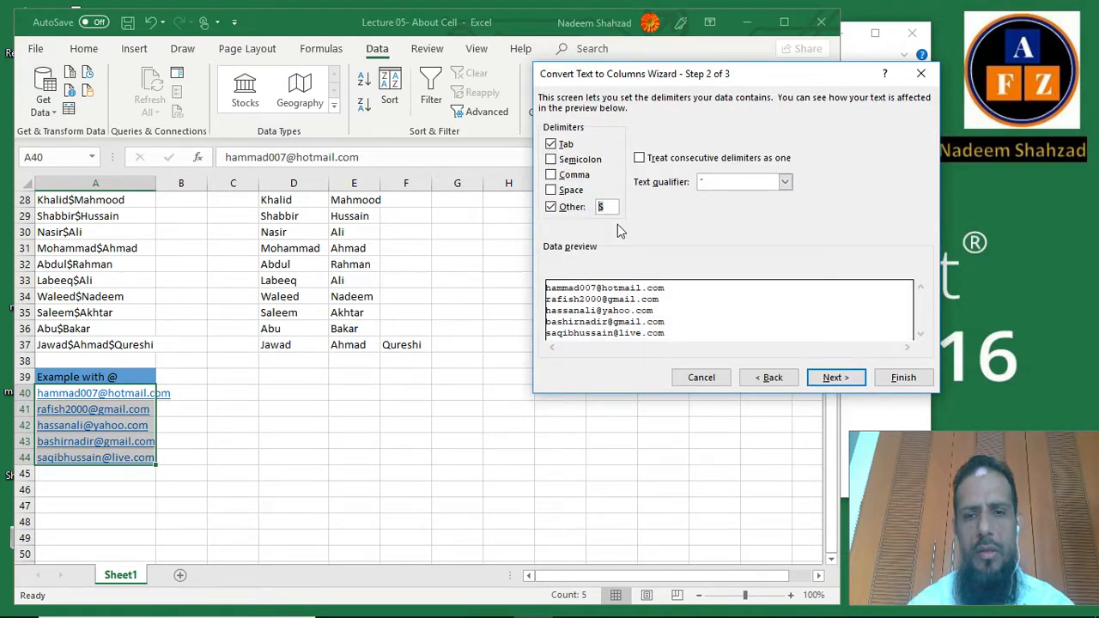
text(@)
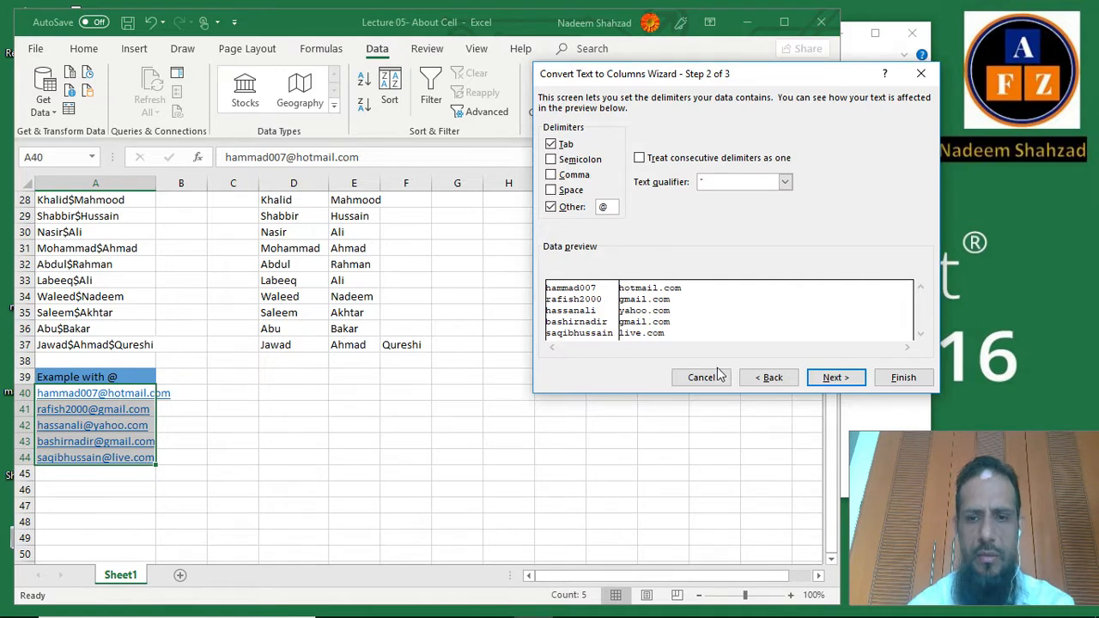
click(847, 380)
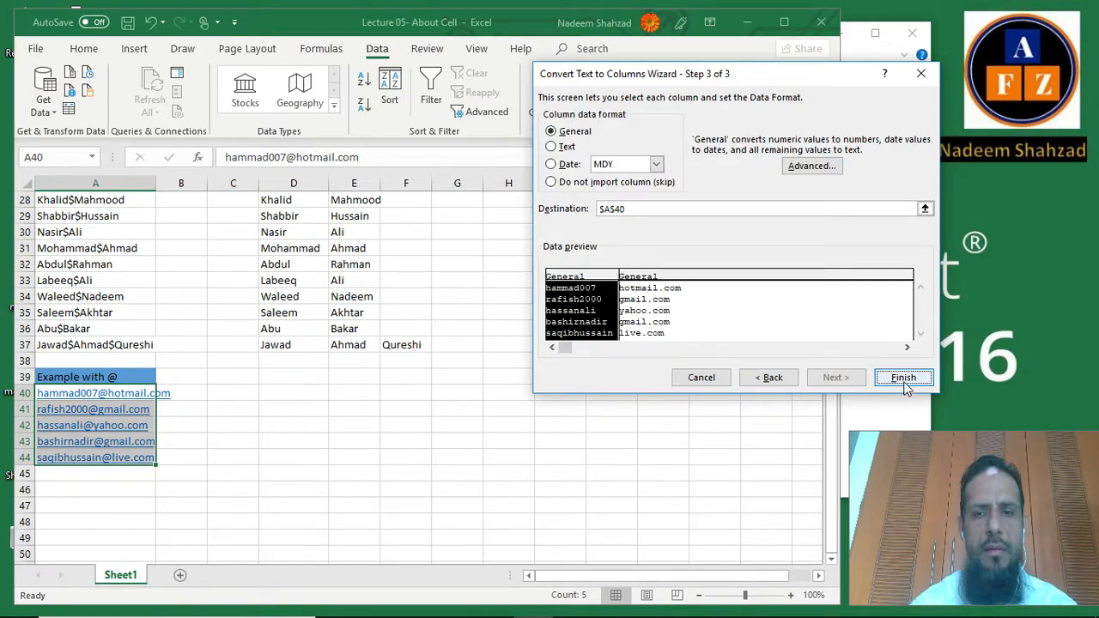
Set the destination of the e-mail address split to $D$40:$D$45 and complete the conversion
click(924, 209)
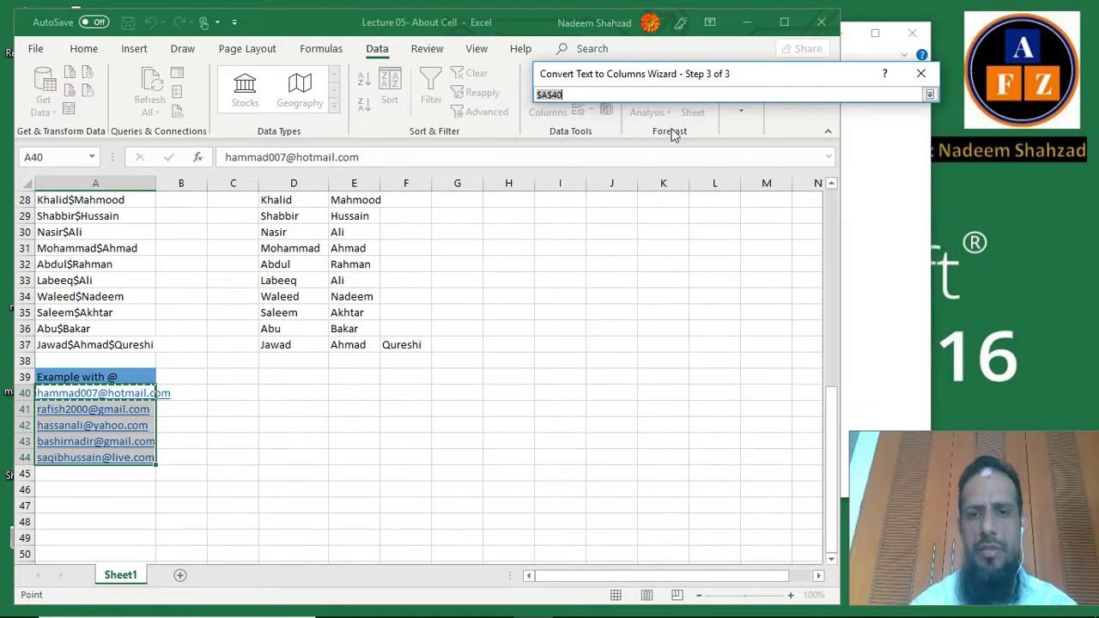
drag(289, 379, 284, 451)
drag(286, 393, 284, 474)
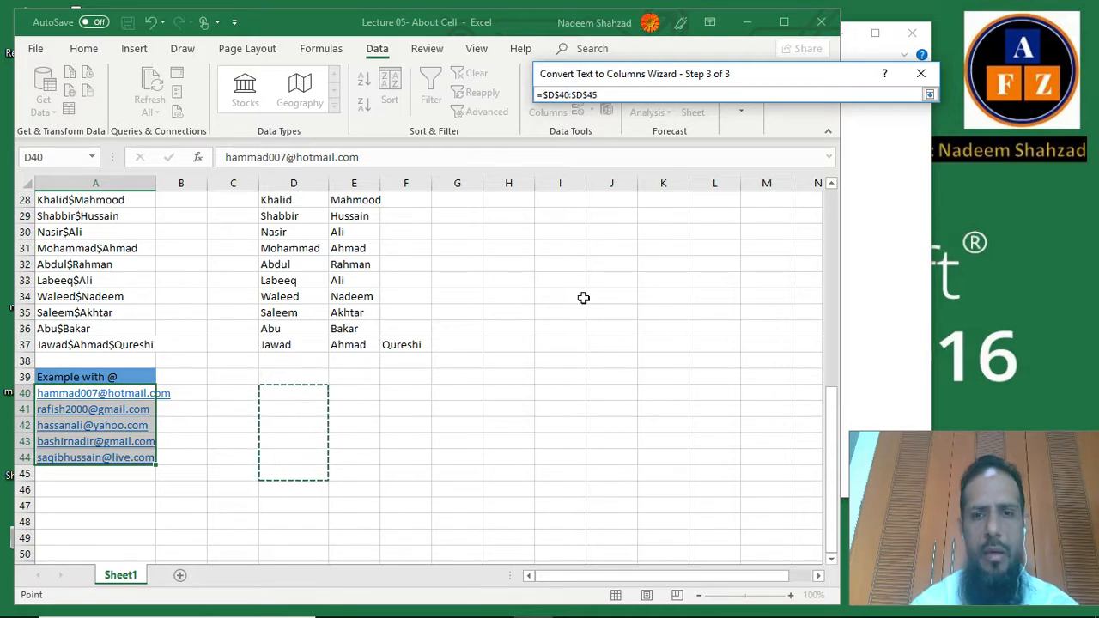
click(929, 94)
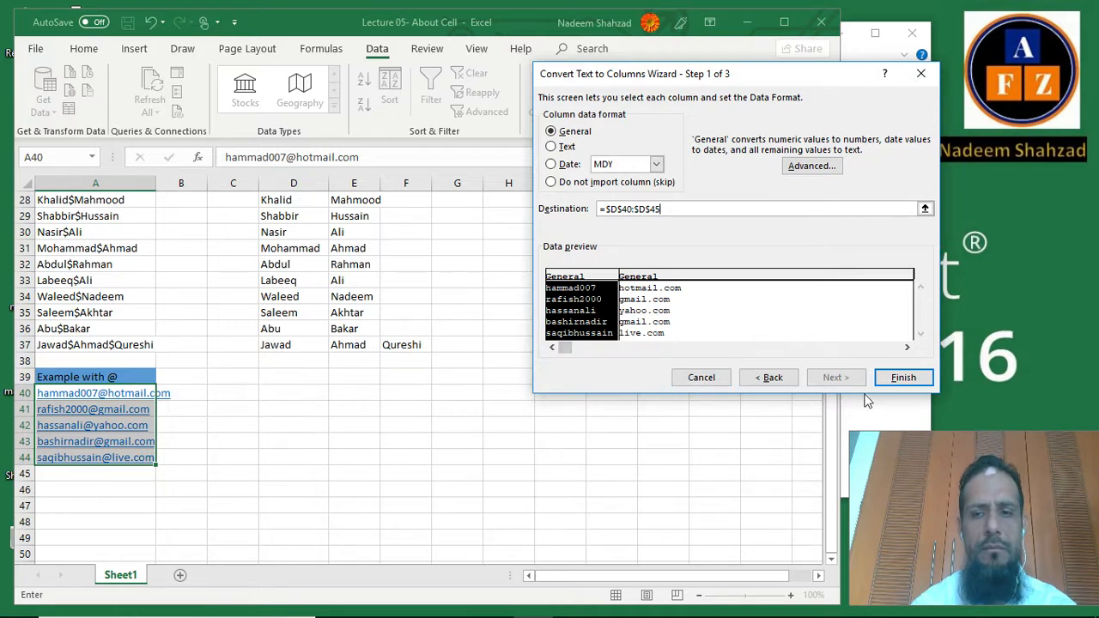
click(902, 377)
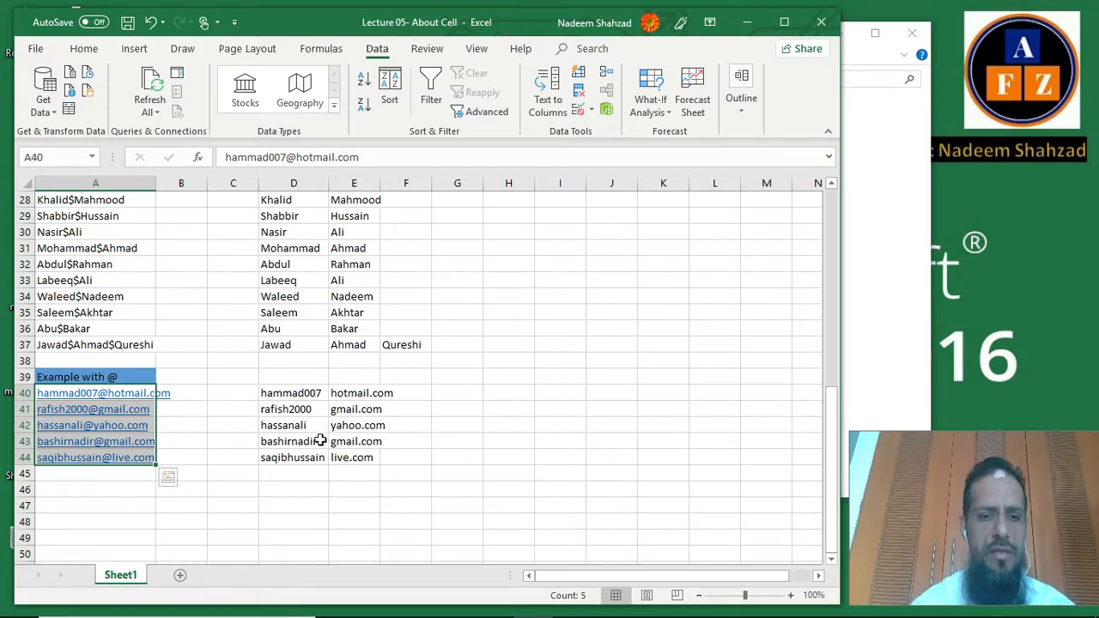
click(279, 475)
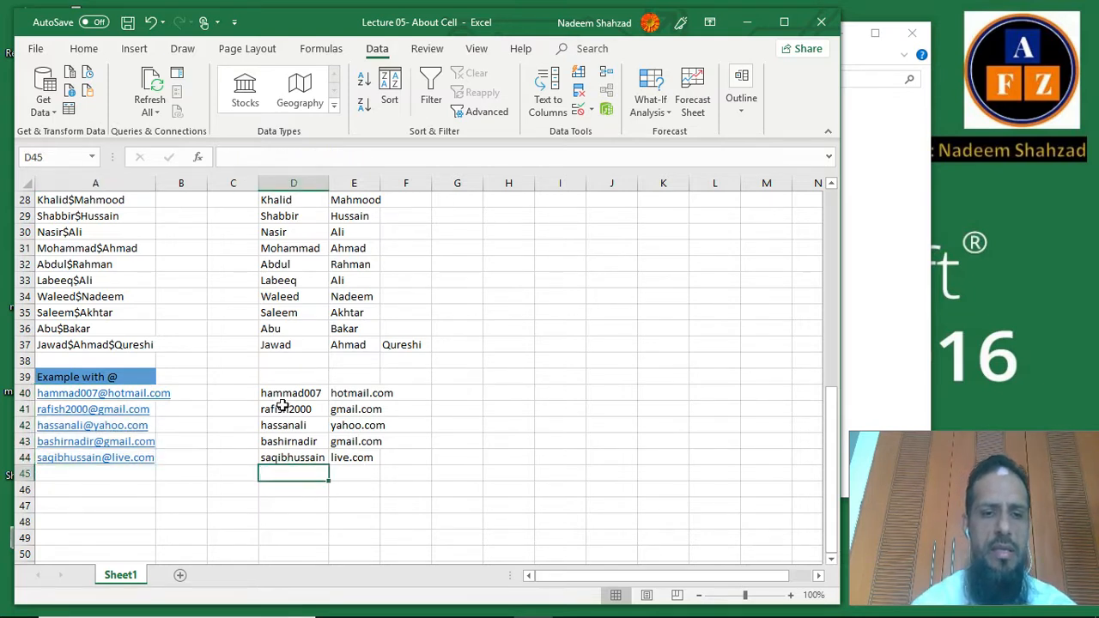
drag(280, 392, 278, 443)
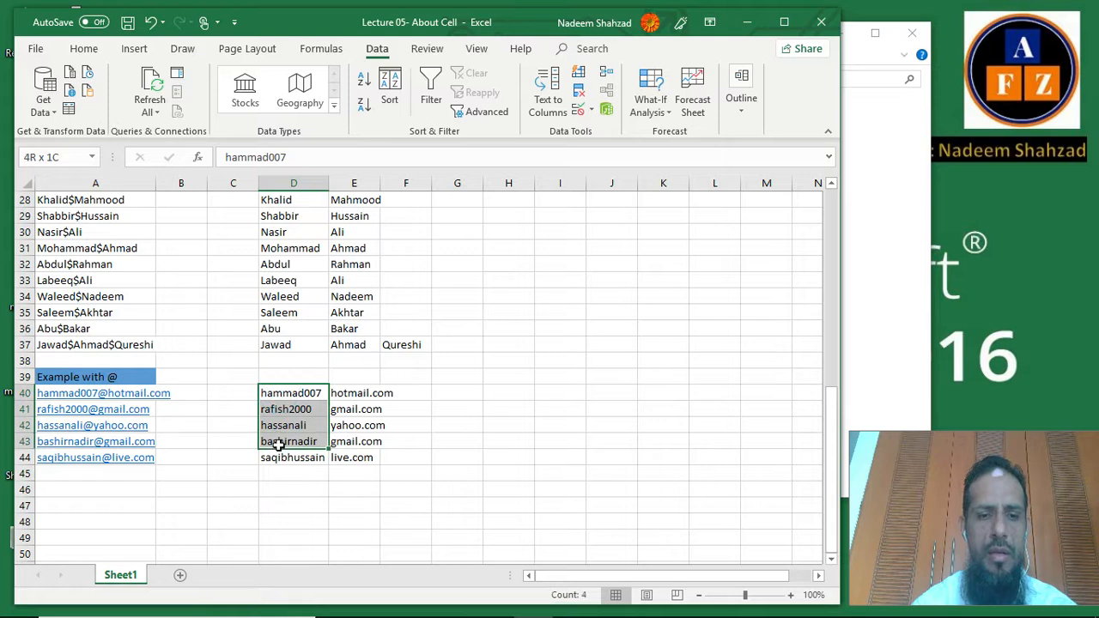
click(283, 522)
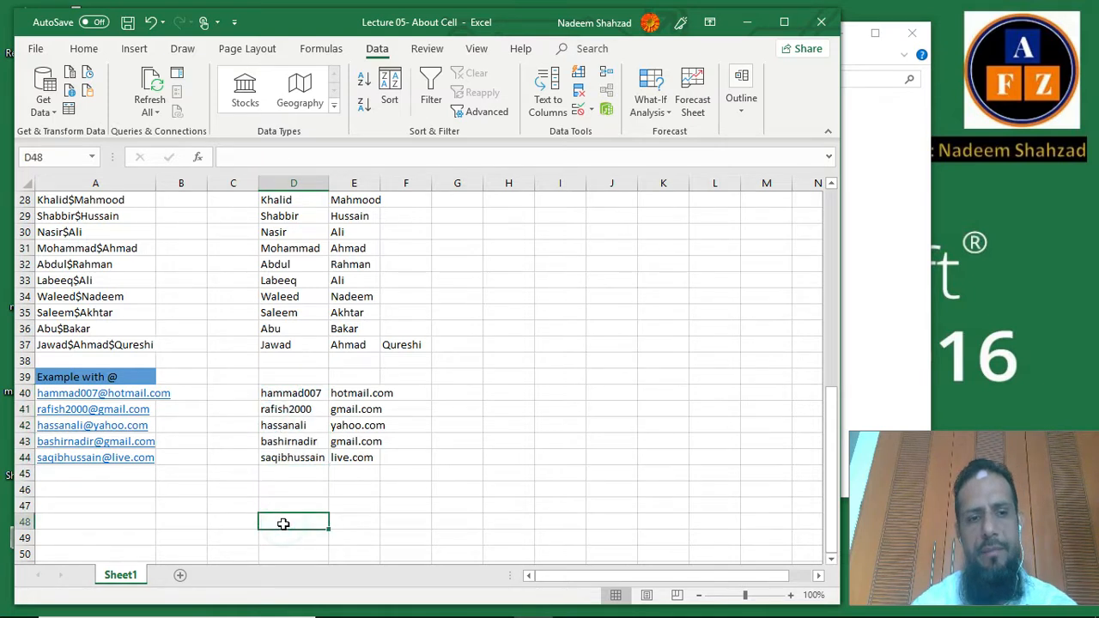
Minimize the workbook window and close the Video-05 folder window to return to the desktop
click(746, 22)
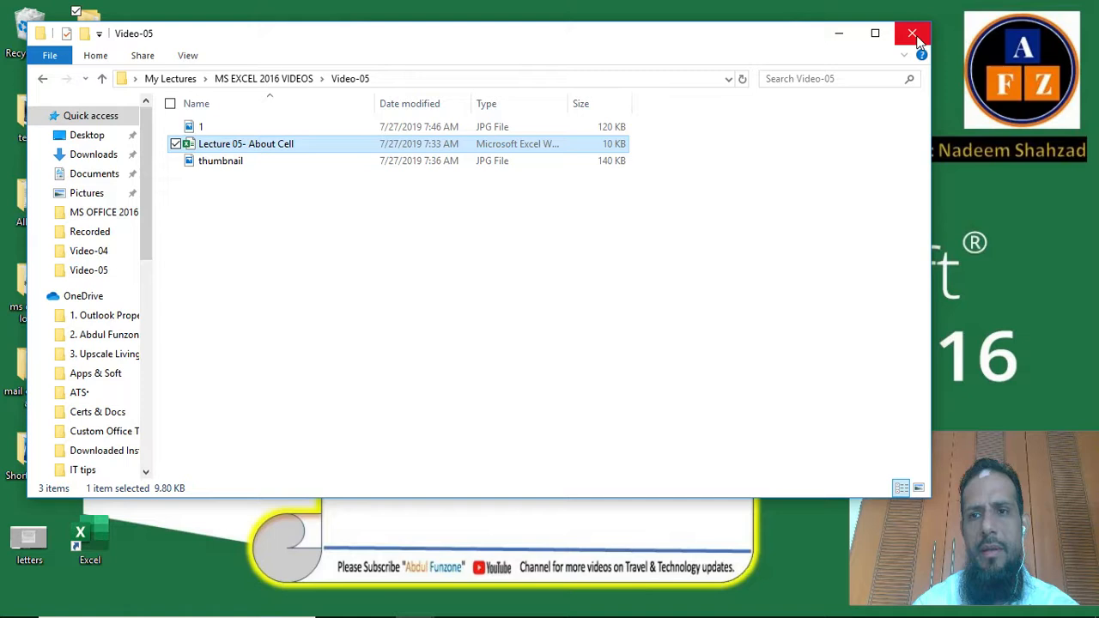
click(912, 34)
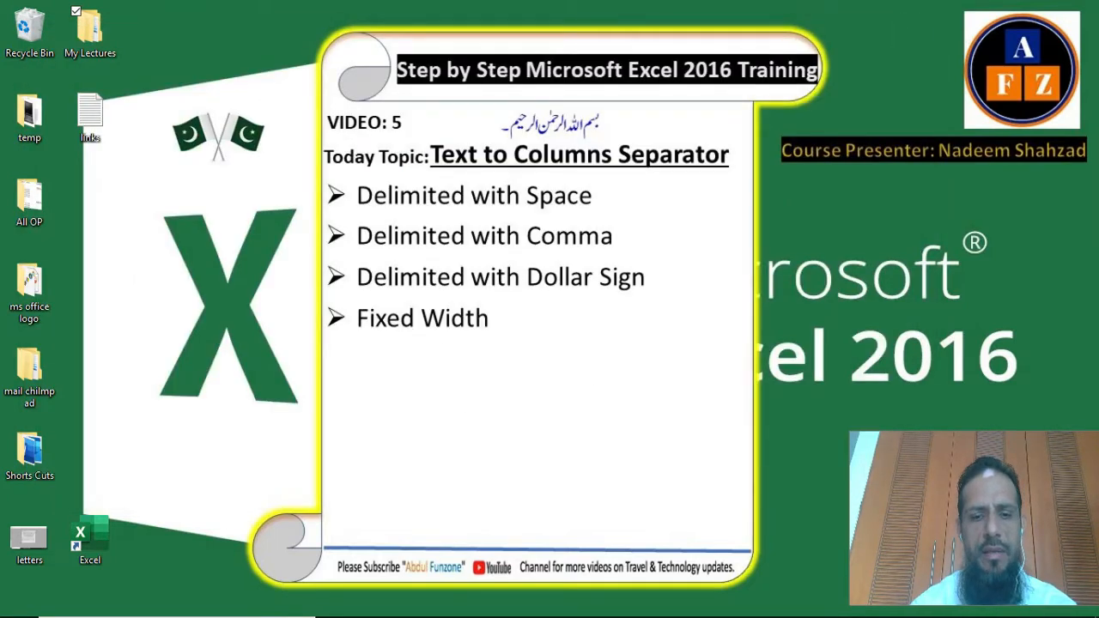
Switch back to the Lecture 05 workbook and clear the $-sign split results in D28:F37
mouse_move(569, 612)
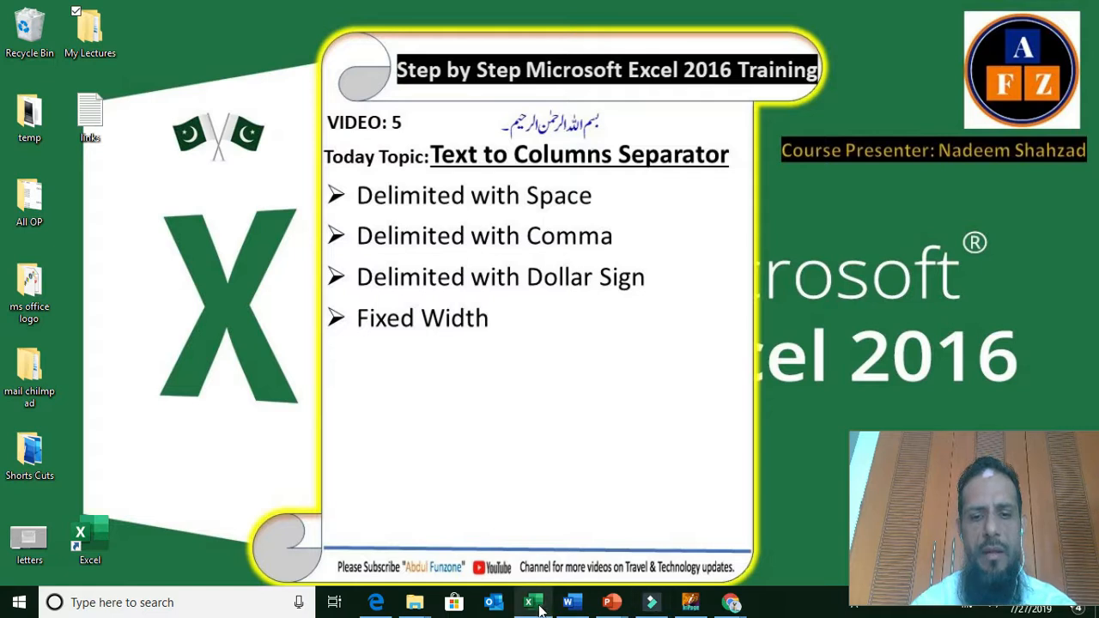
click(533, 603)
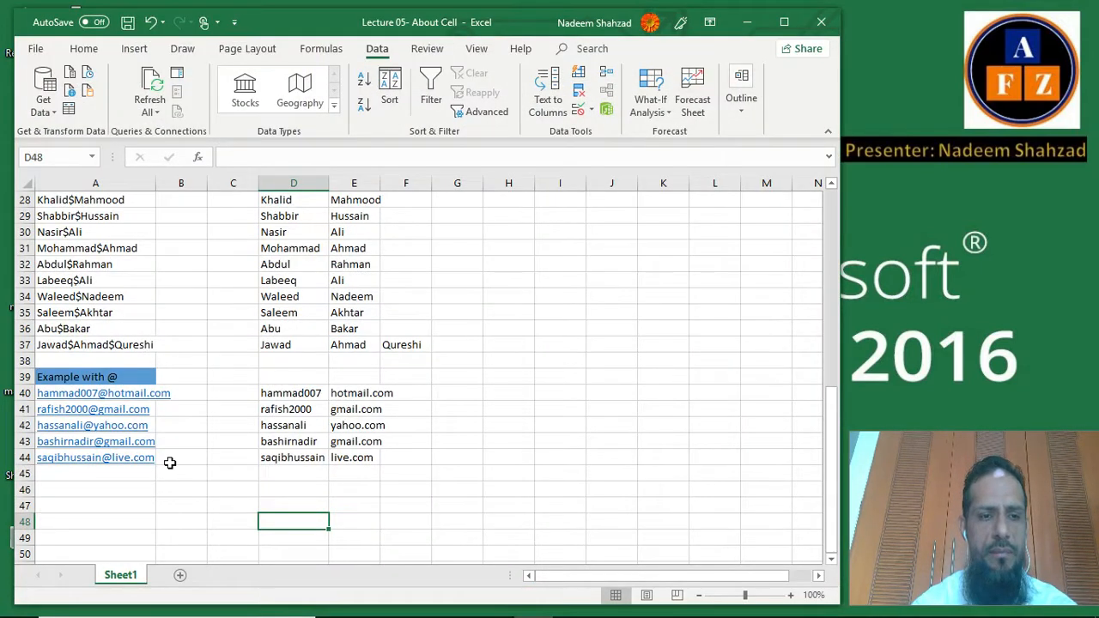
scroll(158, 440, up, 3)
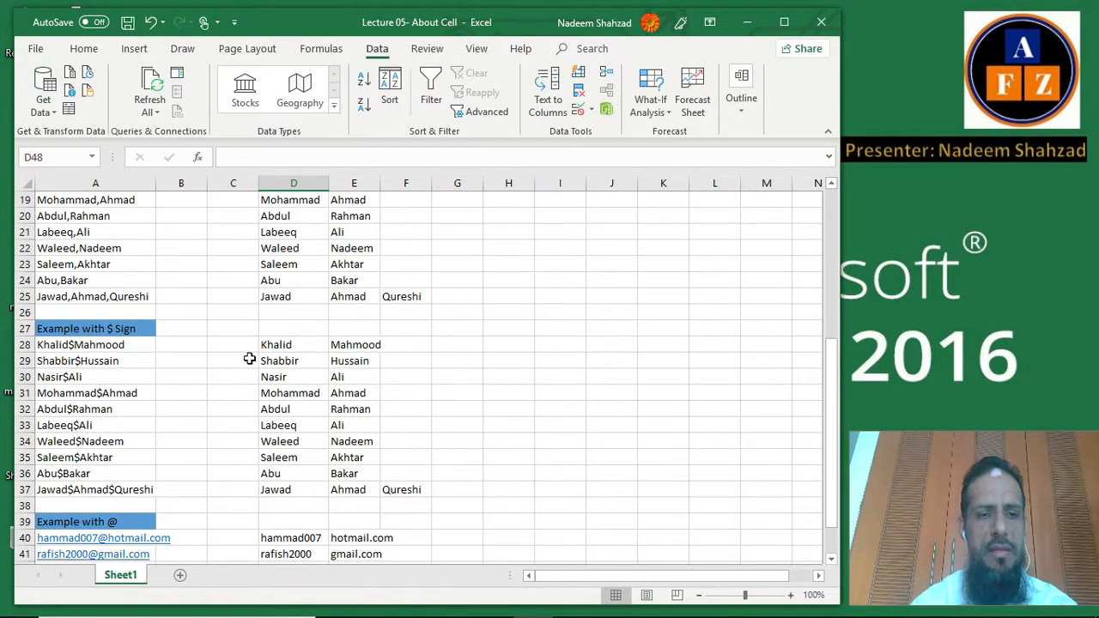
mouse_move(263, 344)
mouse_down()
mouse_move(404, 360)
mouse_move(432, 504)
mouse_move(427, 494)
mouse_up()
key(Delete)
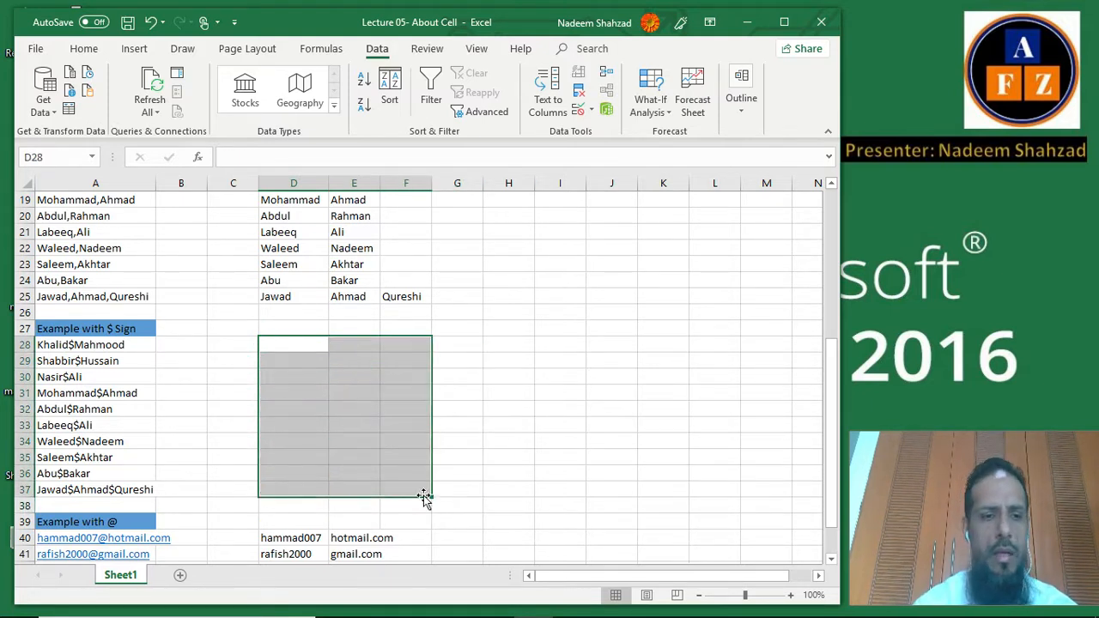
Start Text to Columns on the $-separated names in A28:A37 and proceed with the Fixed width data type
click(45, 347)
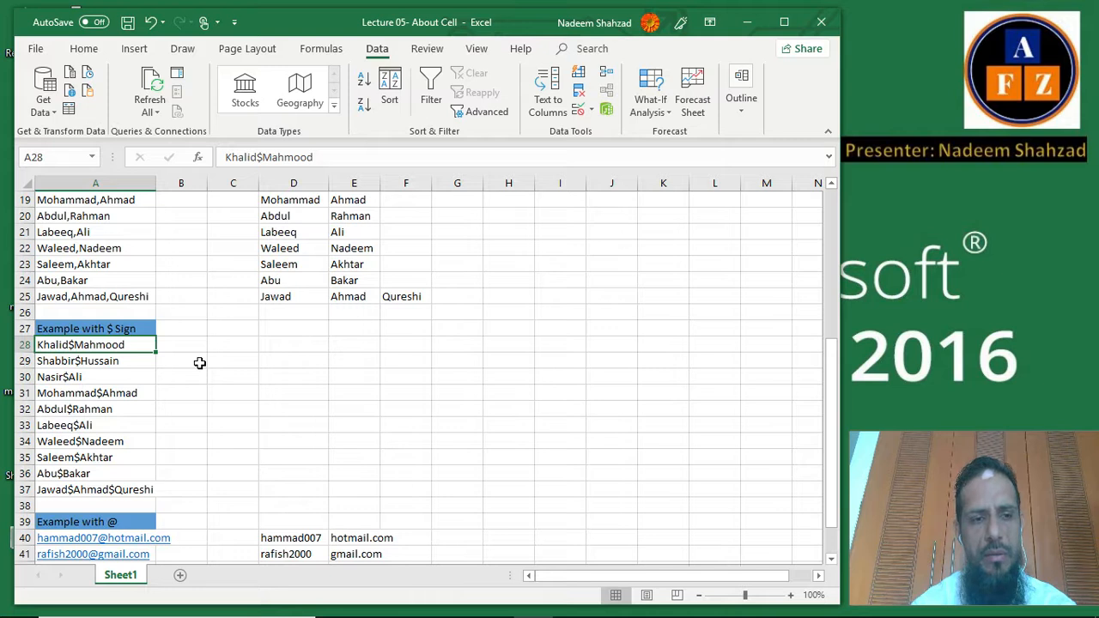
drag(87, 347, 94, 491)
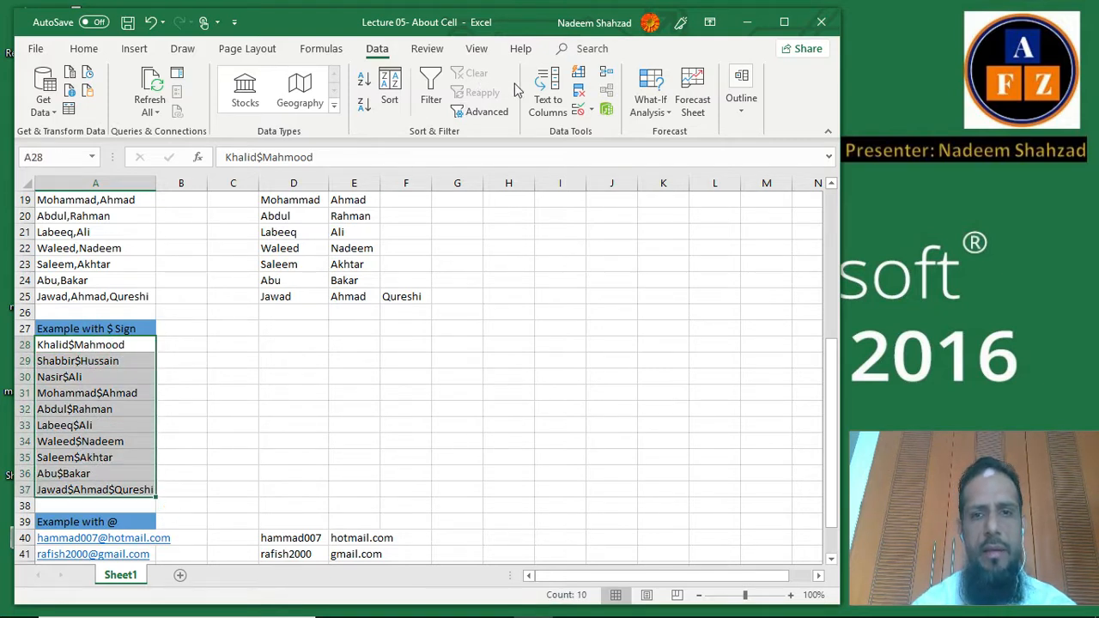
click(550, 100)
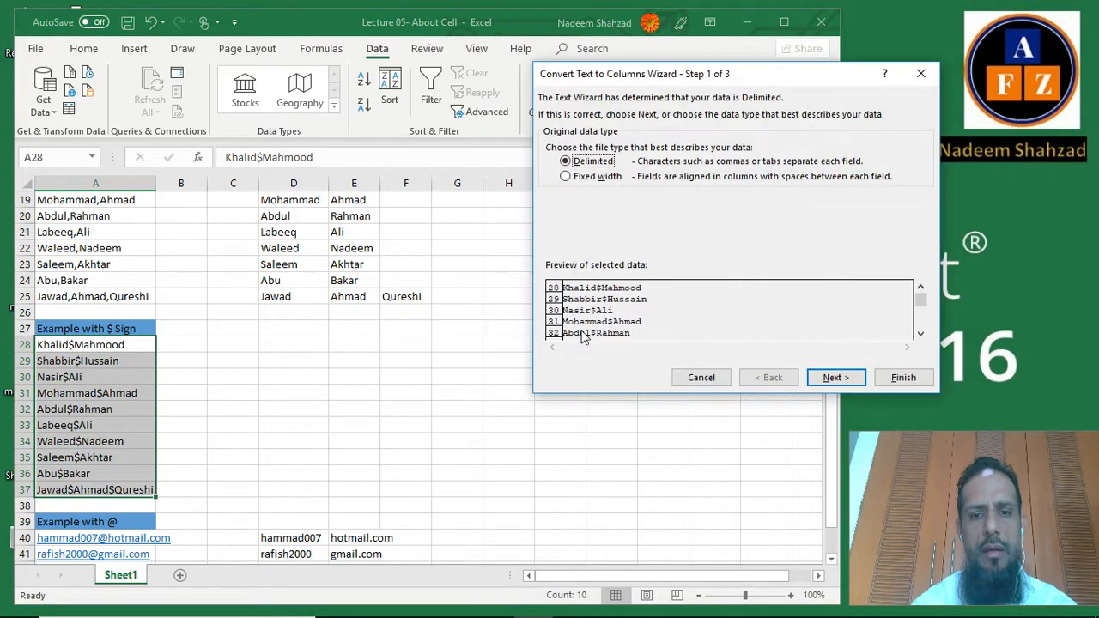
click(592, 179)
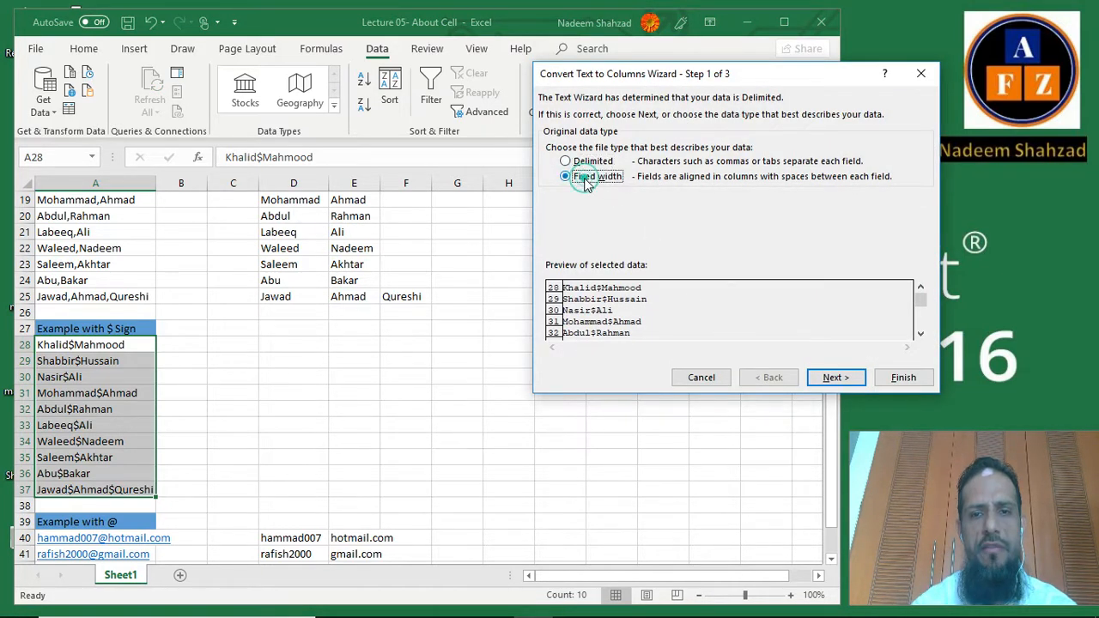
click(834, 377)
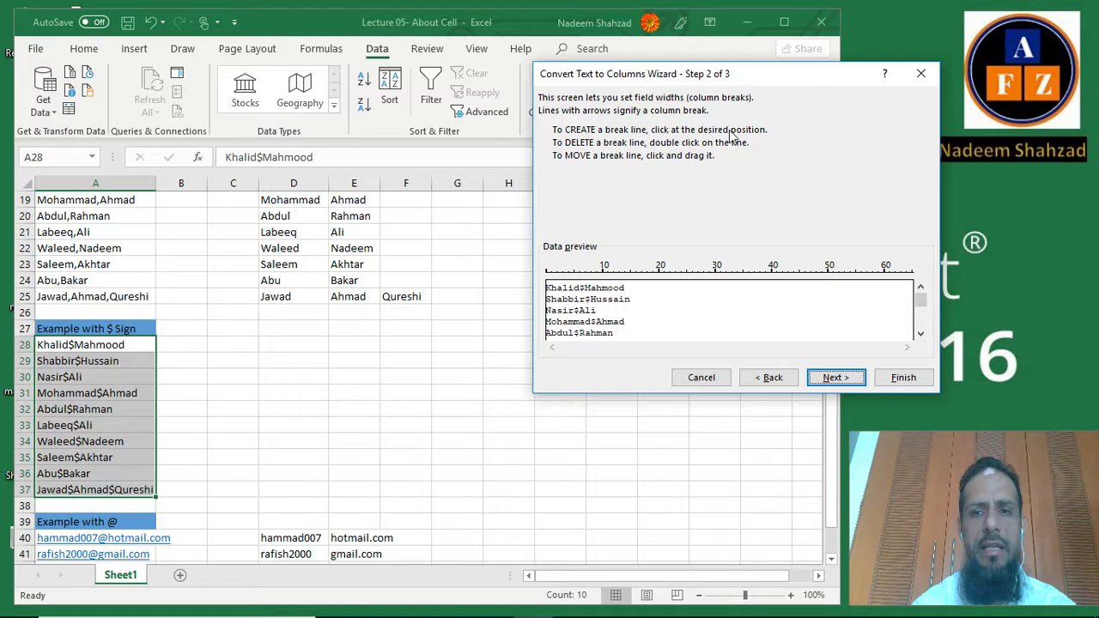
Try creating and deleting a break line, set one column break after the third character, and proceed to the column data format settings
click(550, 274)
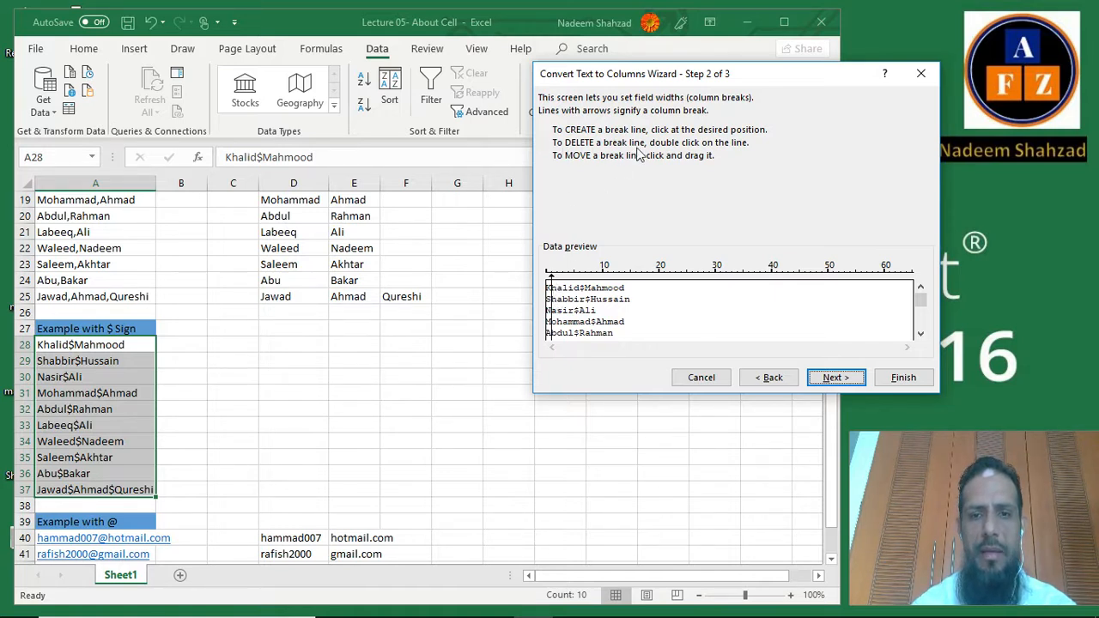
double_click(551, 275)
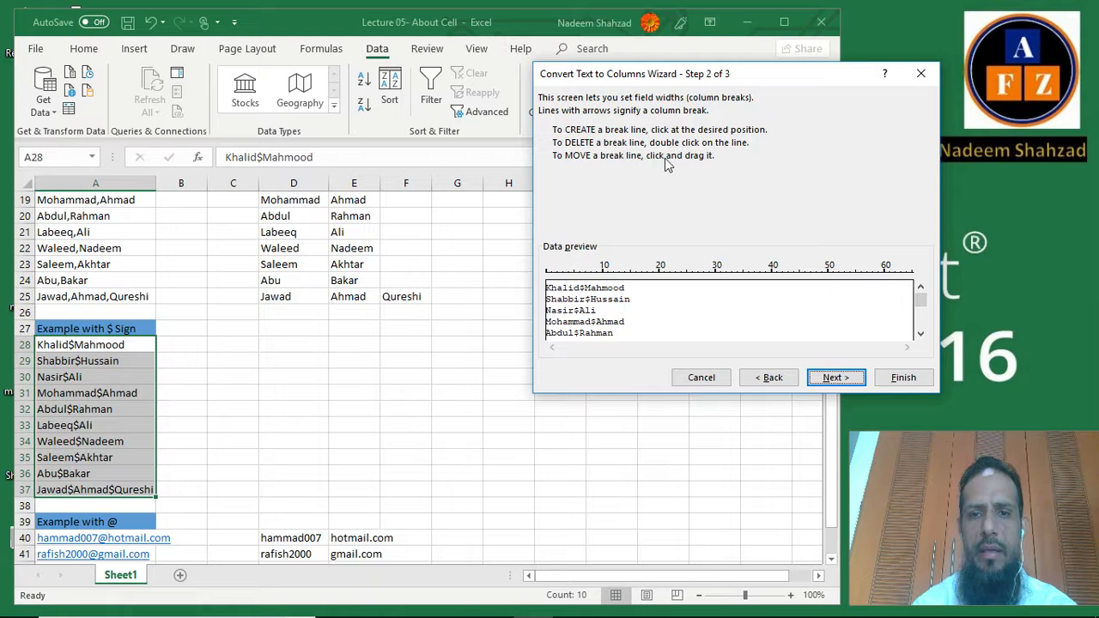
click(551, 277)
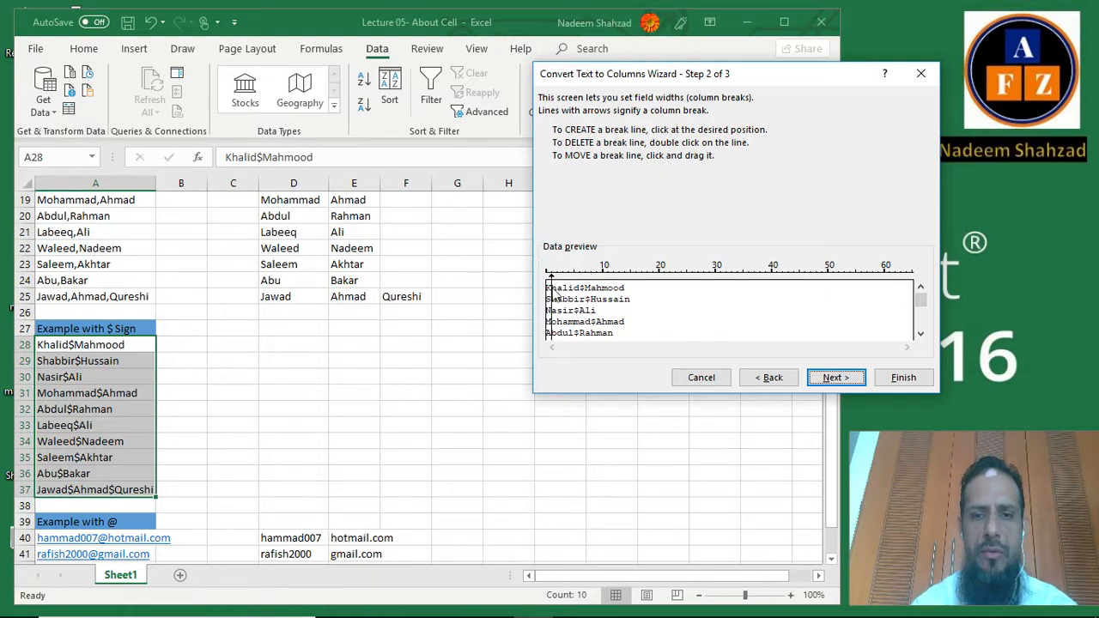
drag(552, 296, 563, 298)
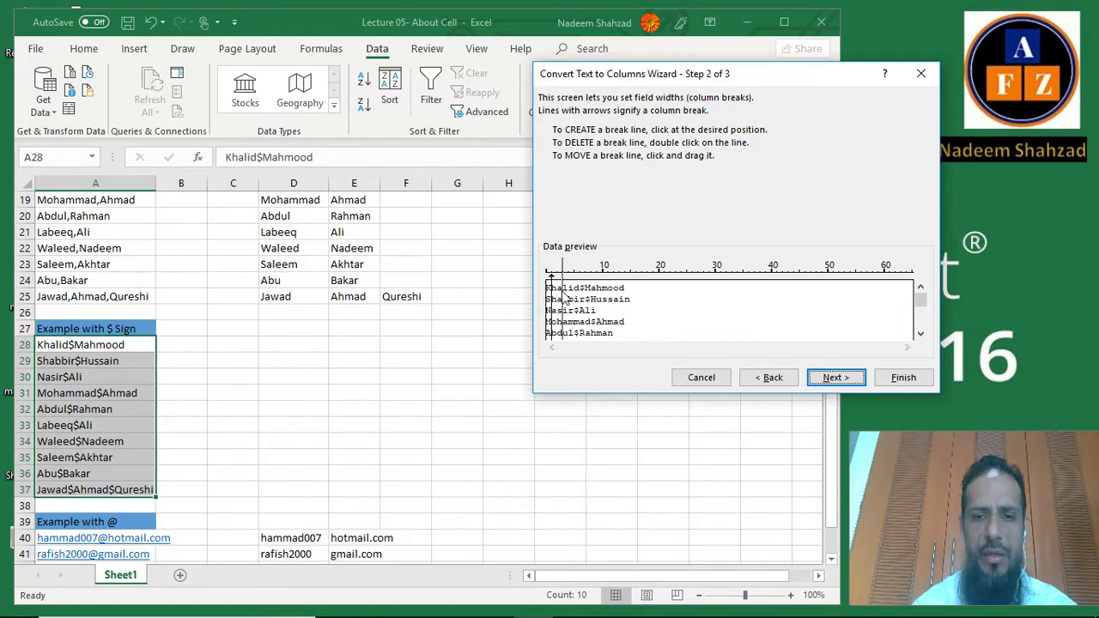
drag(564, 297, 565, 298)
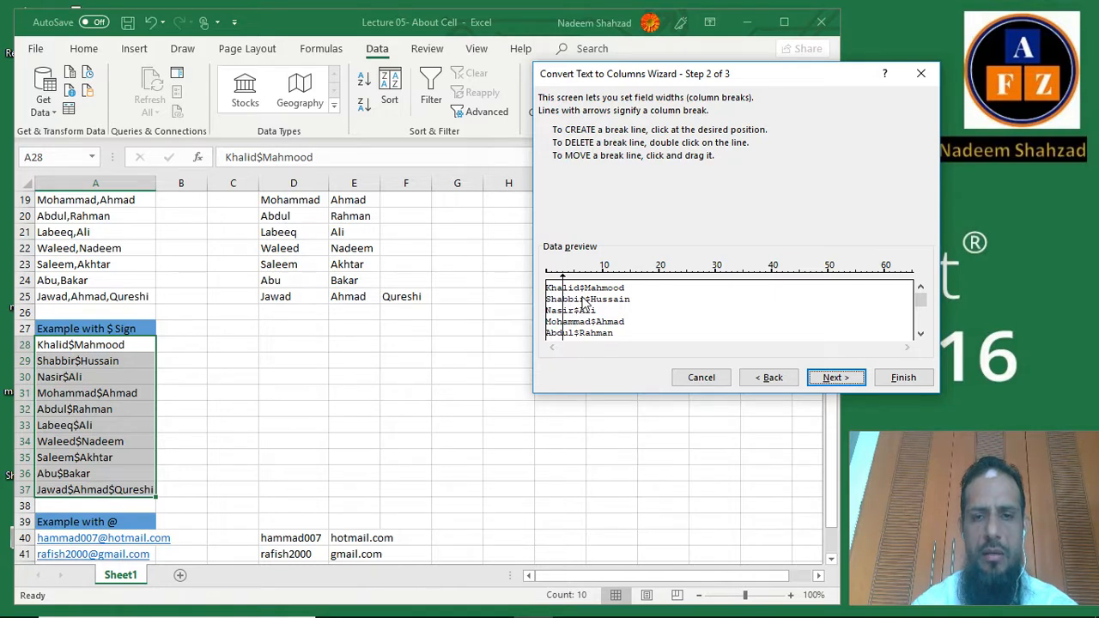
click(846, 380)
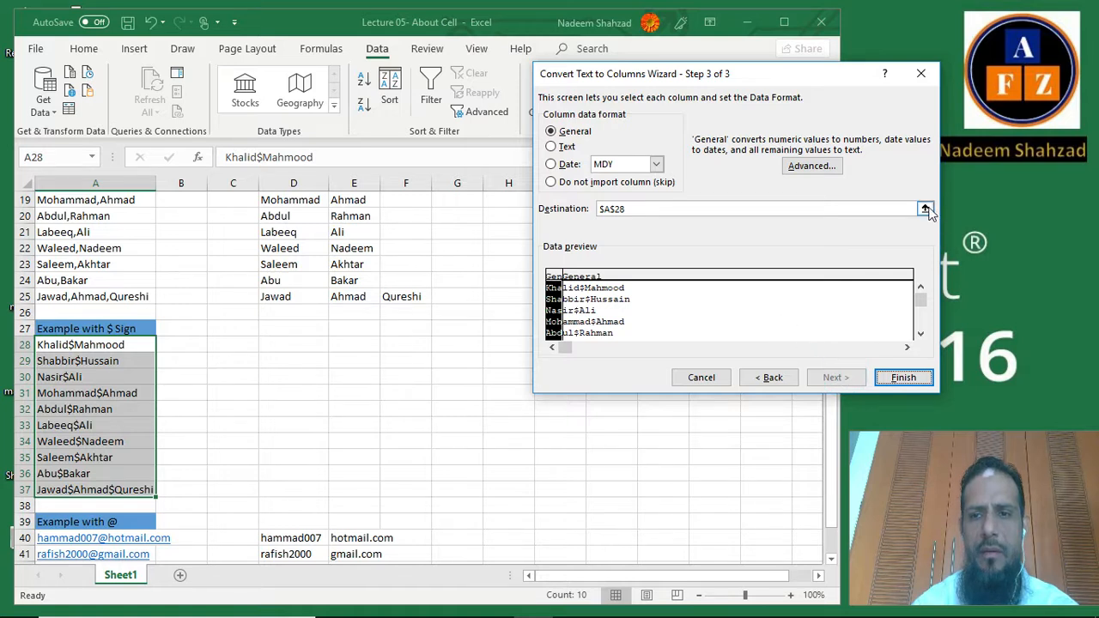
Set the destination of the fixed-width split to $D$28:$D$37 and complete the conversion
click(925, 210)
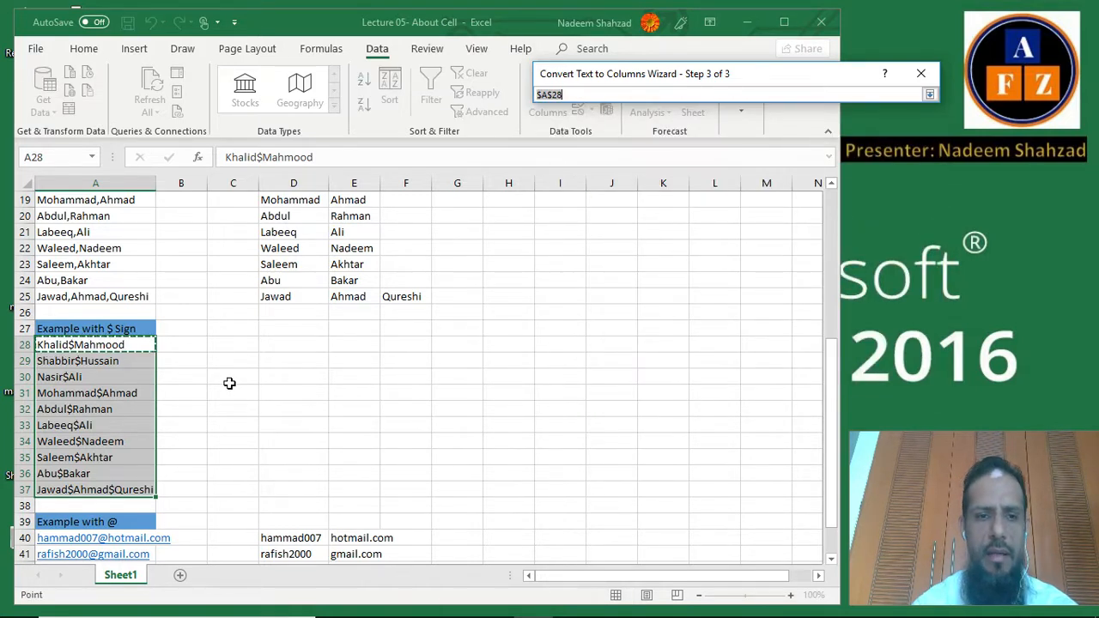
drag(282, 344, 318, 489)
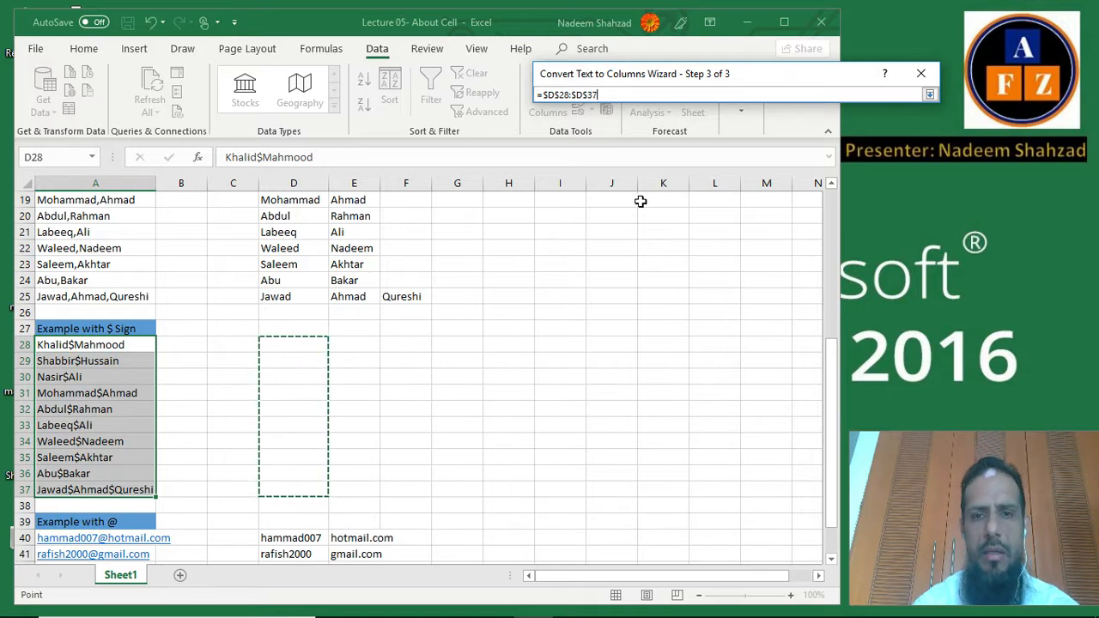
click(928, 95)
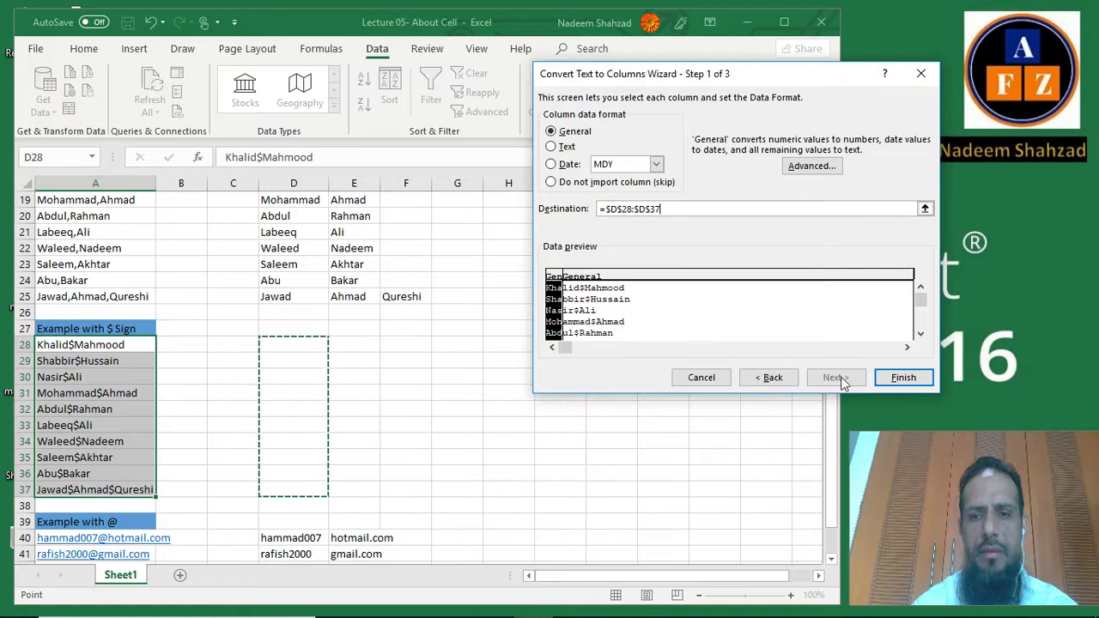
click(904, 377)
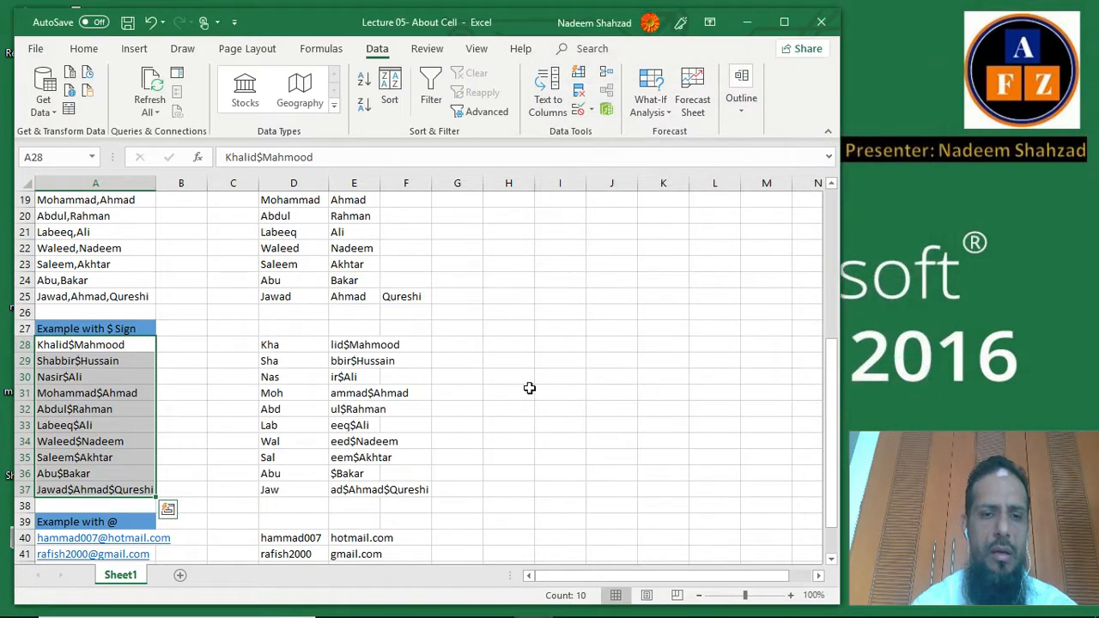
click(306, 348)
click(286, 359)
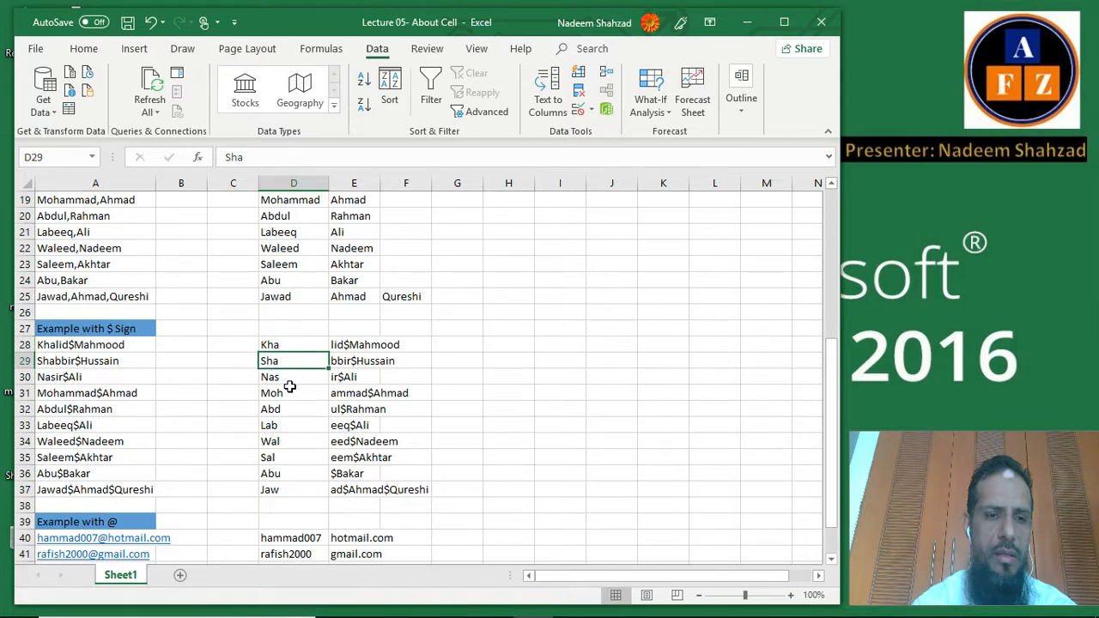
click(285, 393)
click(283, 423)
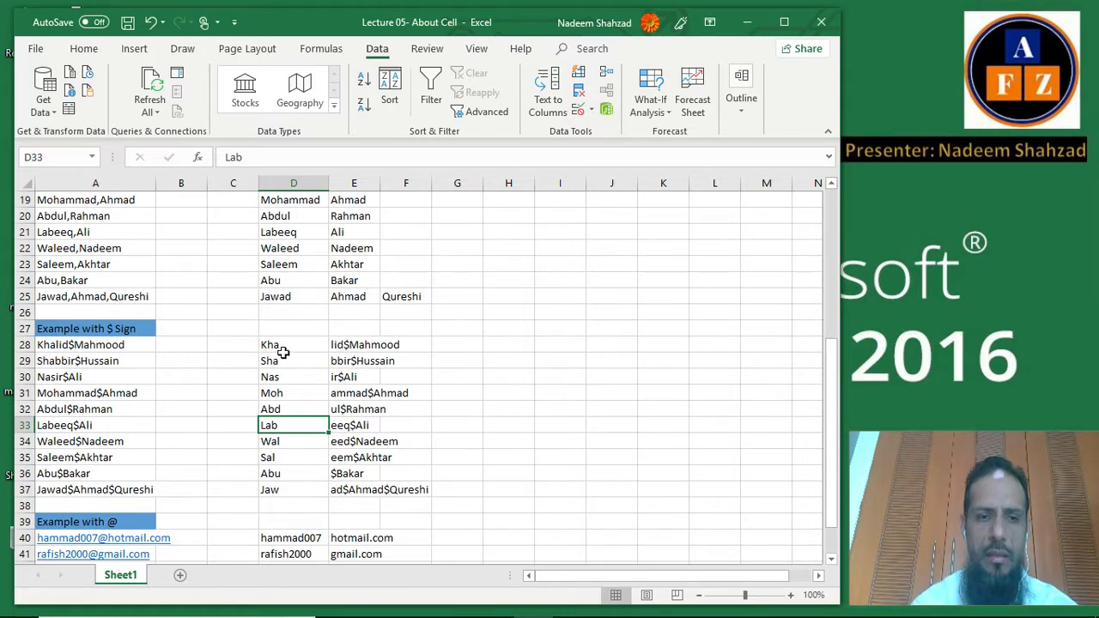
Start Text to Columns on the remaining name parts in E28:E37 and proceed with the Delimited data type
click(362, 347)
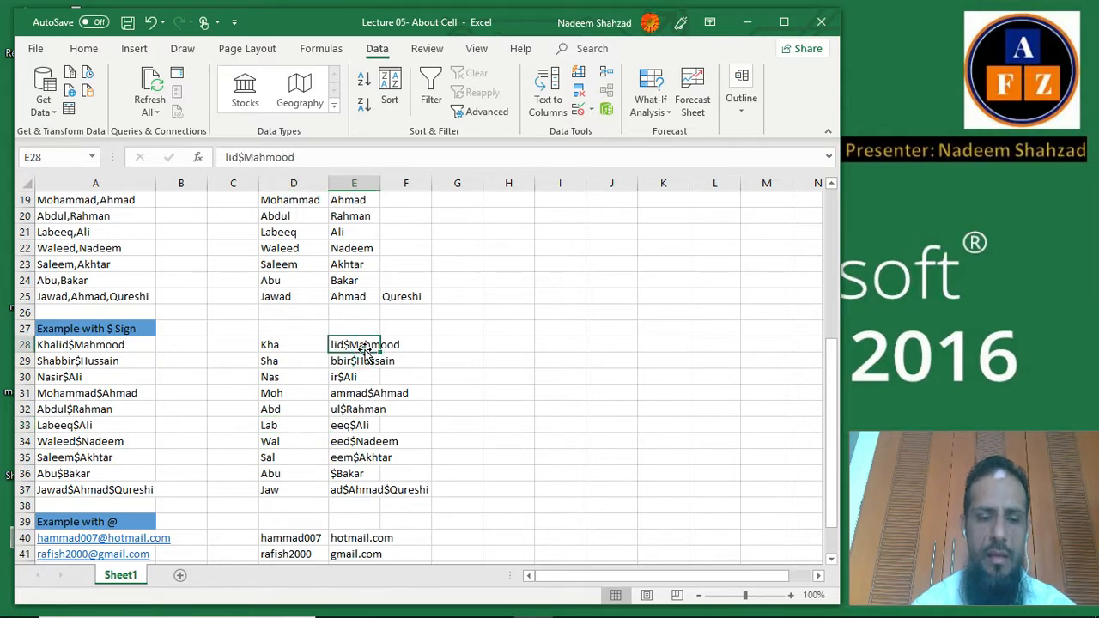
key(shift+Down)
key(shift+Down)
key(shift+Down)
key(shift+Down)
key(shift+Down)
key(shift+Down)
key(shift+Down)
key(shift+Down)
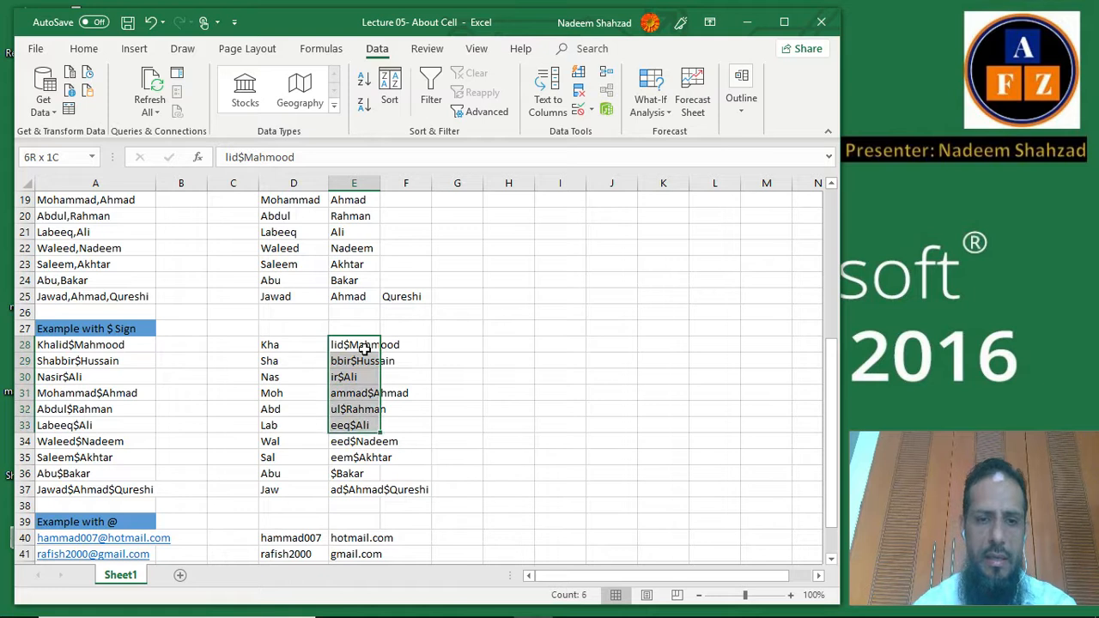
key(shift+Down)
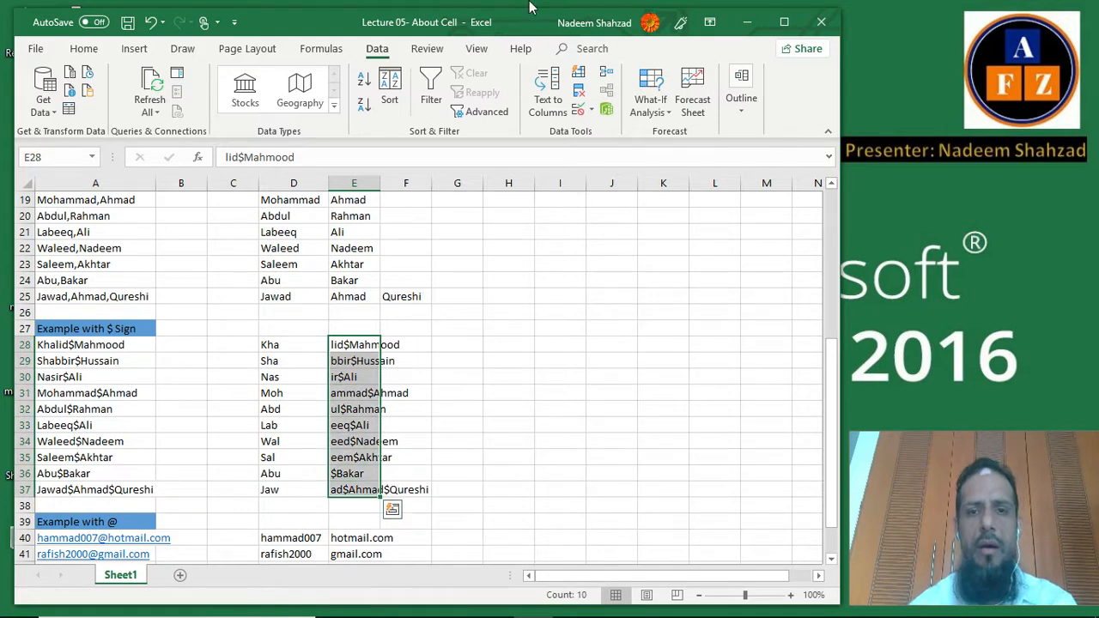
click(553, 85)
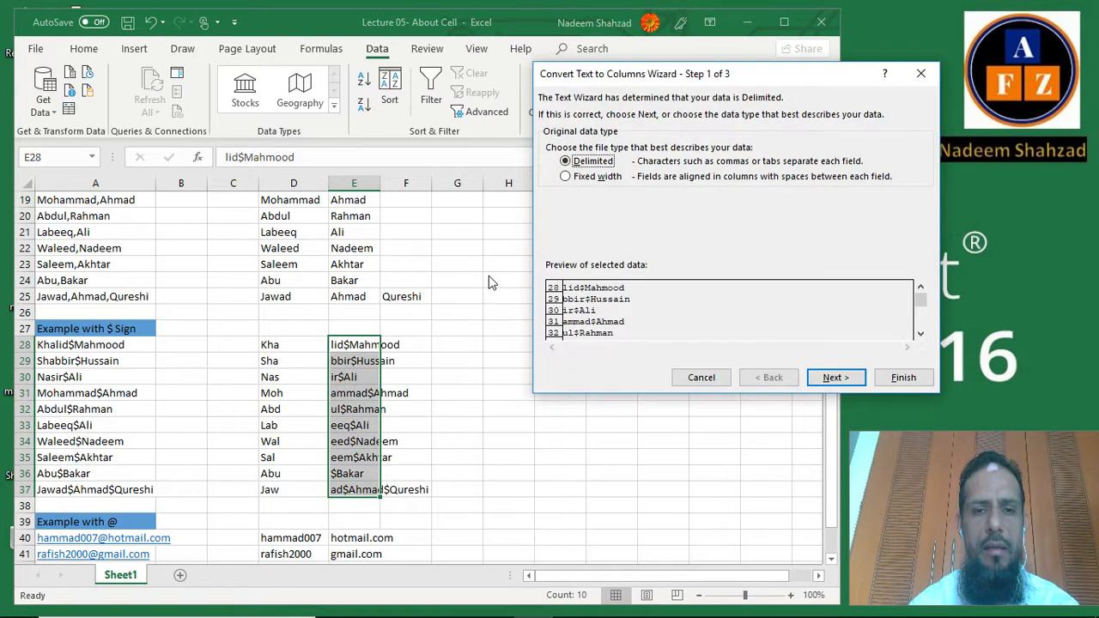
click(843, 380)
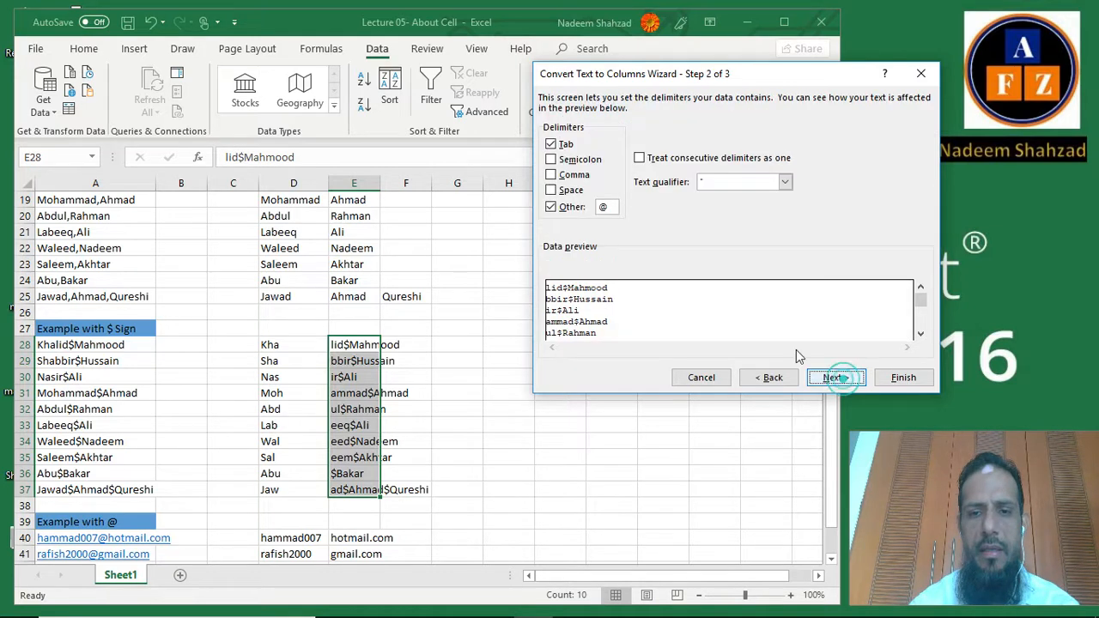
Change the custom delimiter to $ and complete the split with $E$28 as the destination
double_click(608, 208)
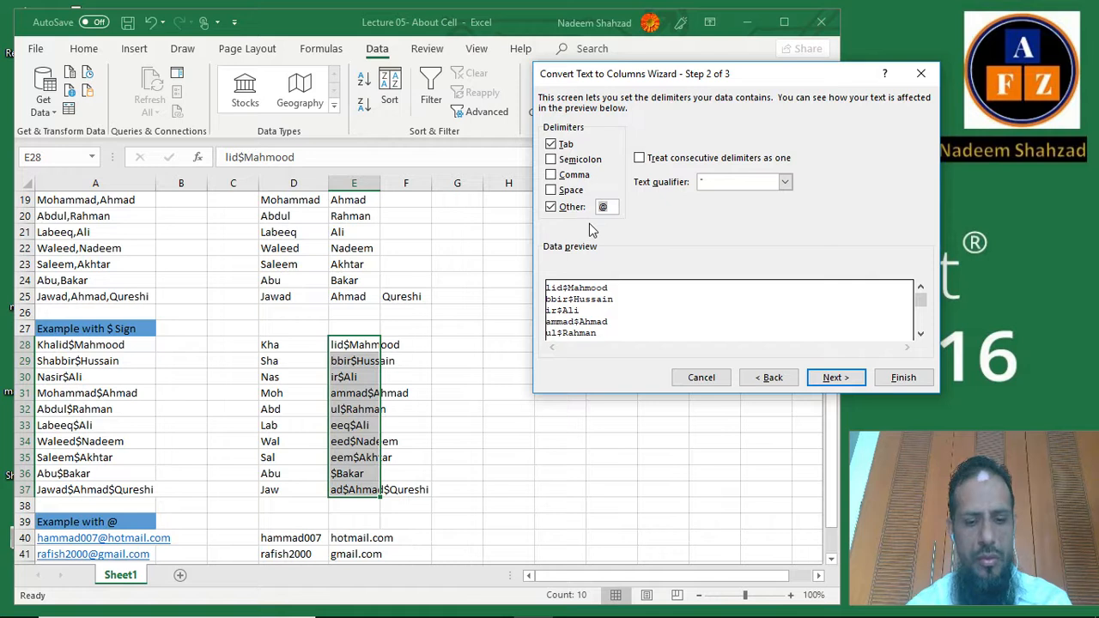
text($)
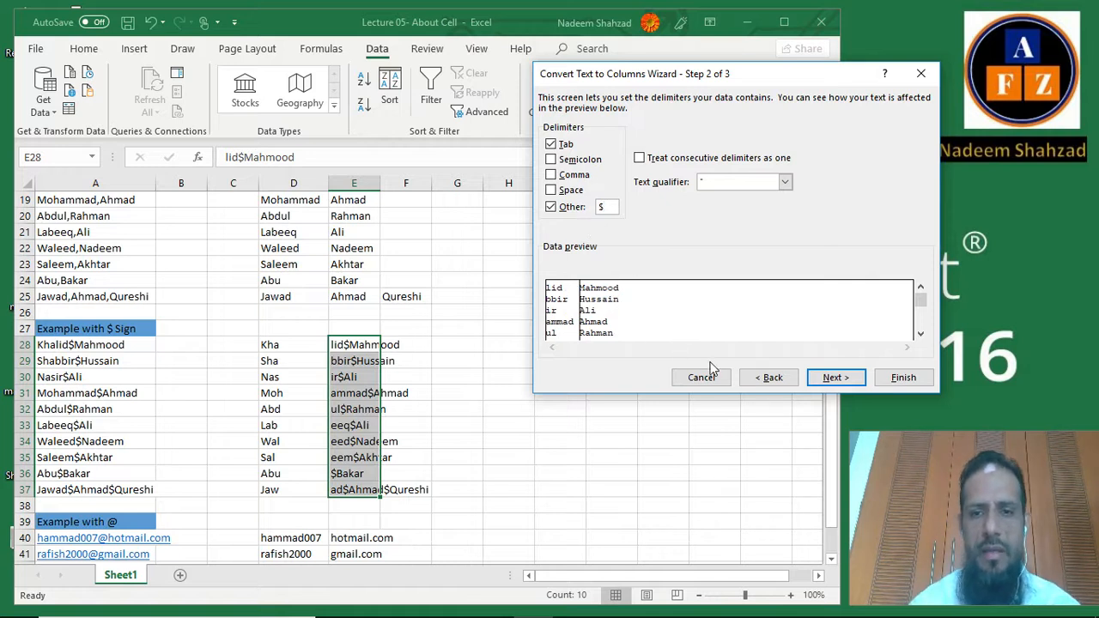
click(831, 382)
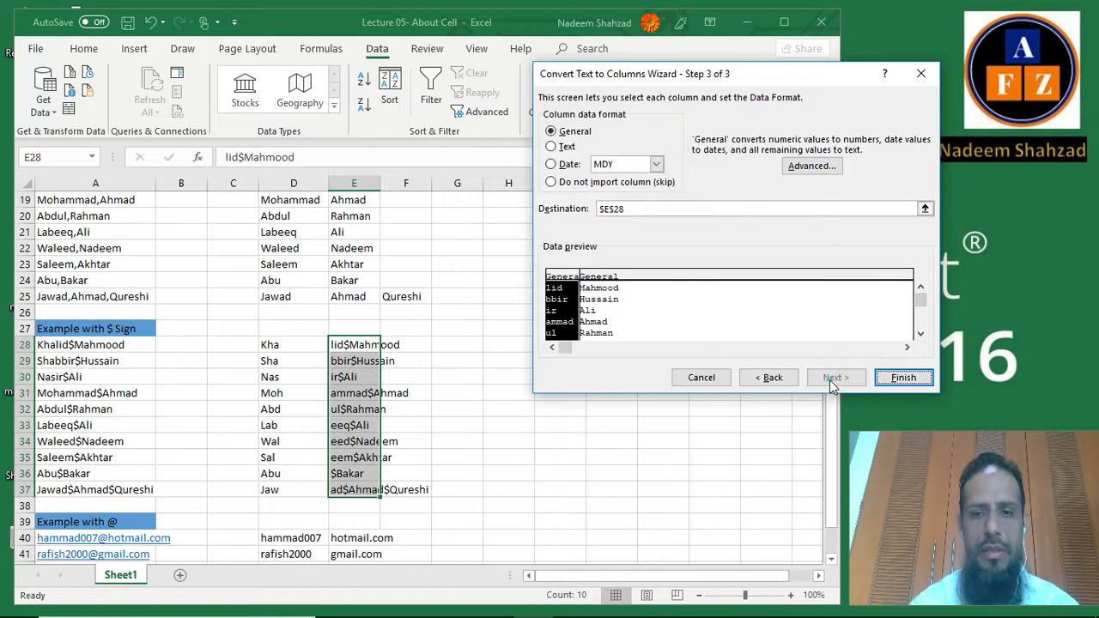
click(912, 382)
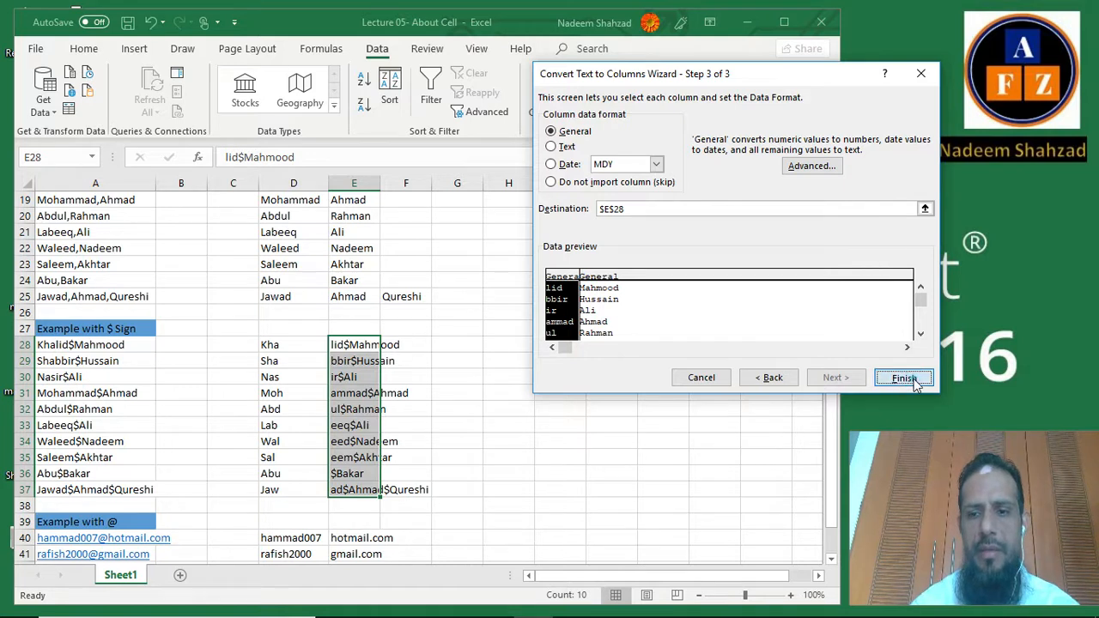
click(559, 408)
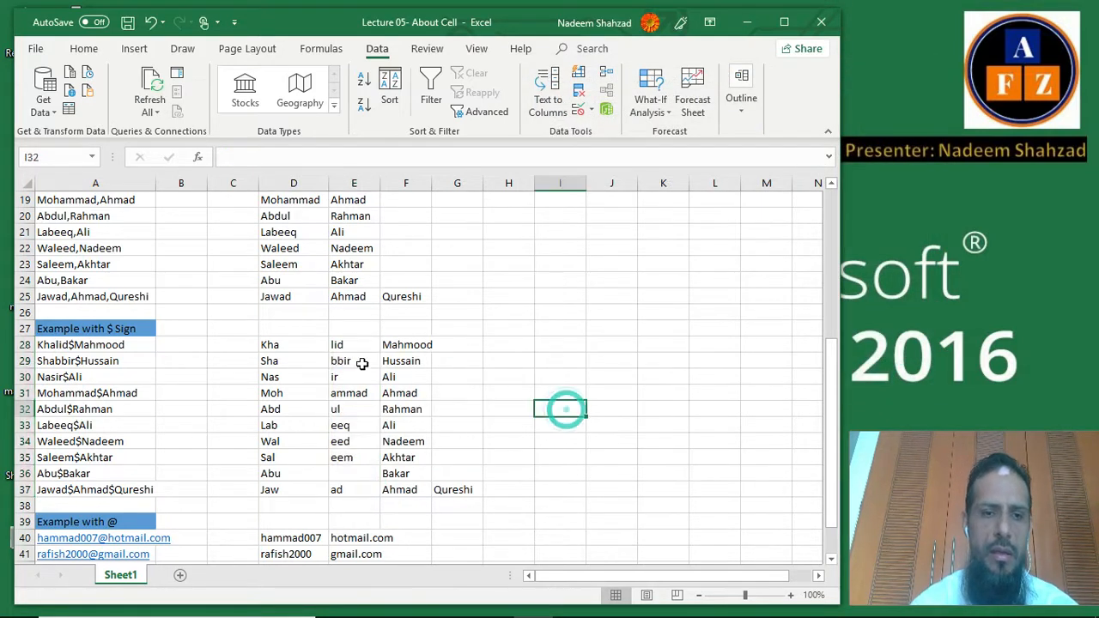
Shift the workbook window slightly and minimize it to return to the desktop
click(292, 349)
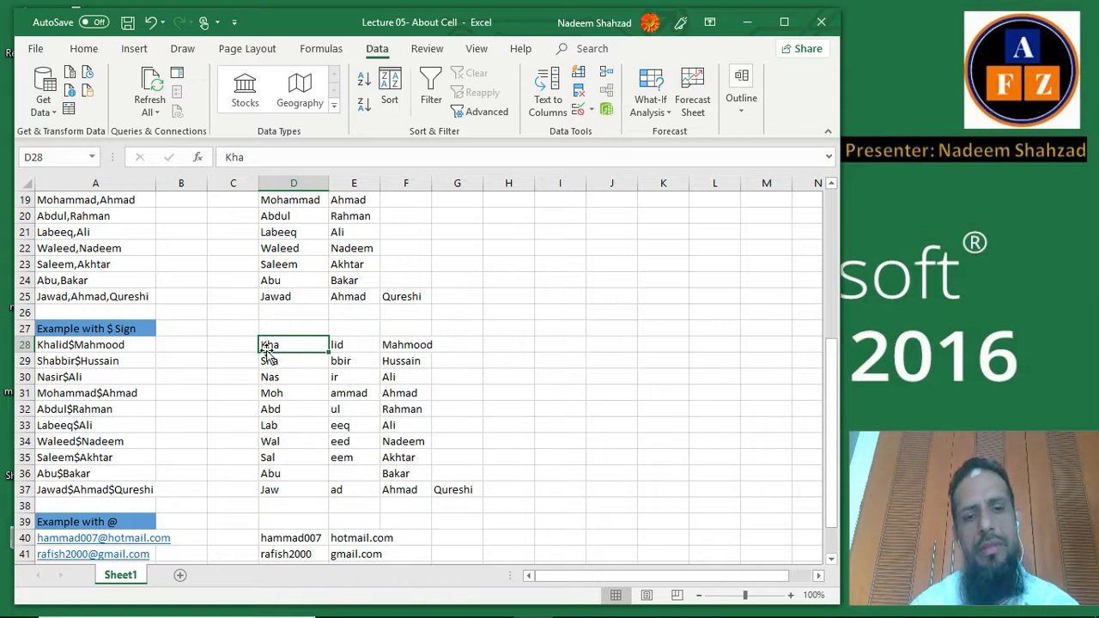
click(240, 345)
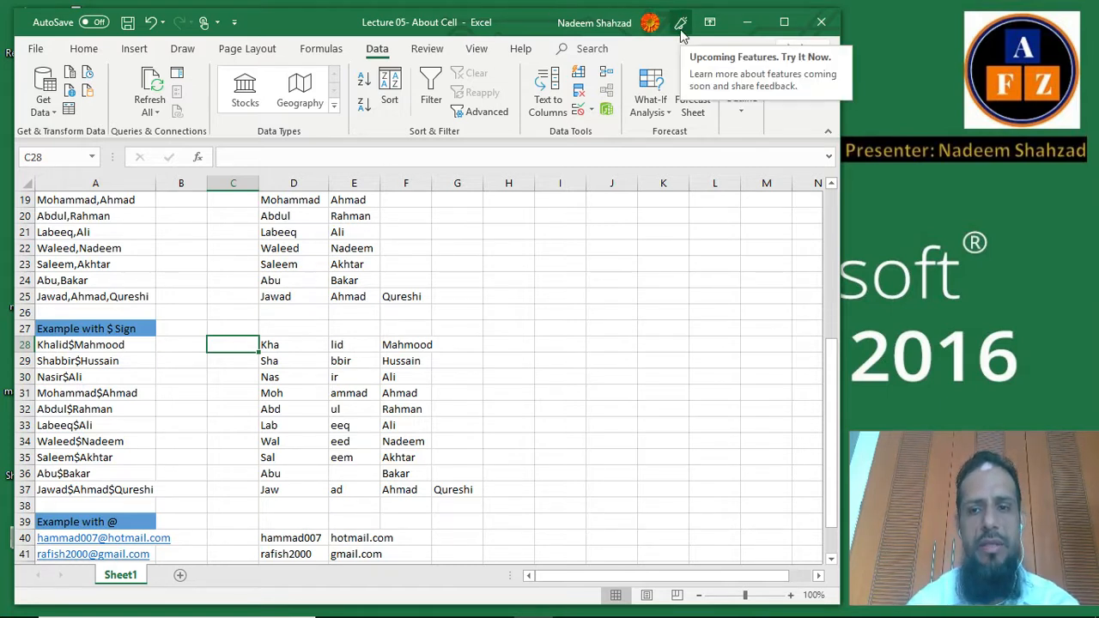
mouse_move(320, 22)
mouse_down()
mouse_move(329, 15)
mouse_move(314, 15)
mouse_up()
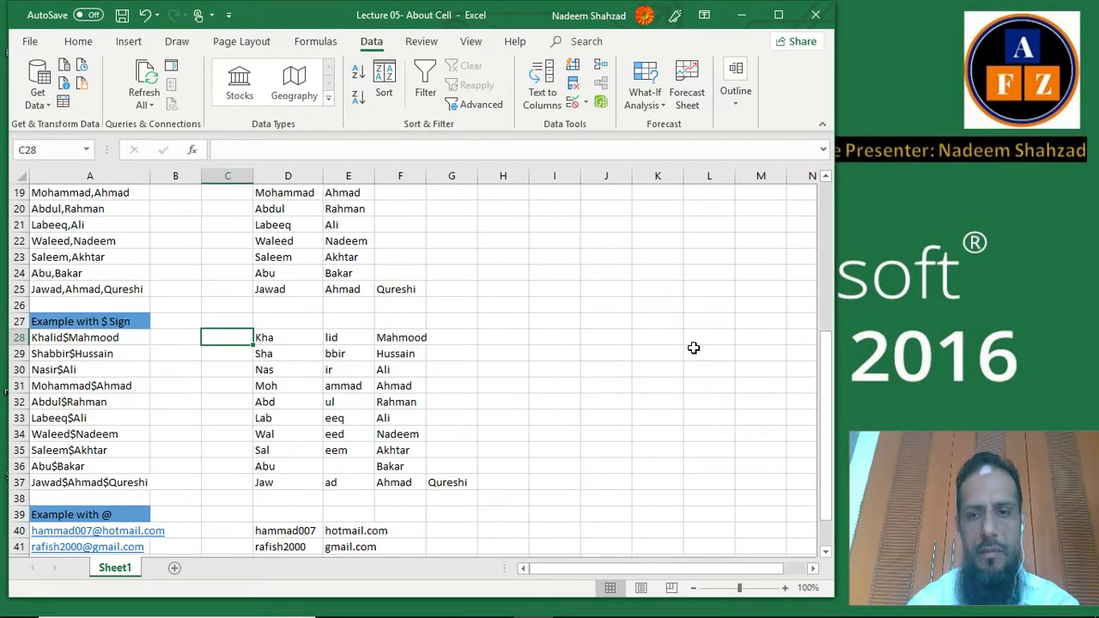
scroll(694, 346, down, 3)
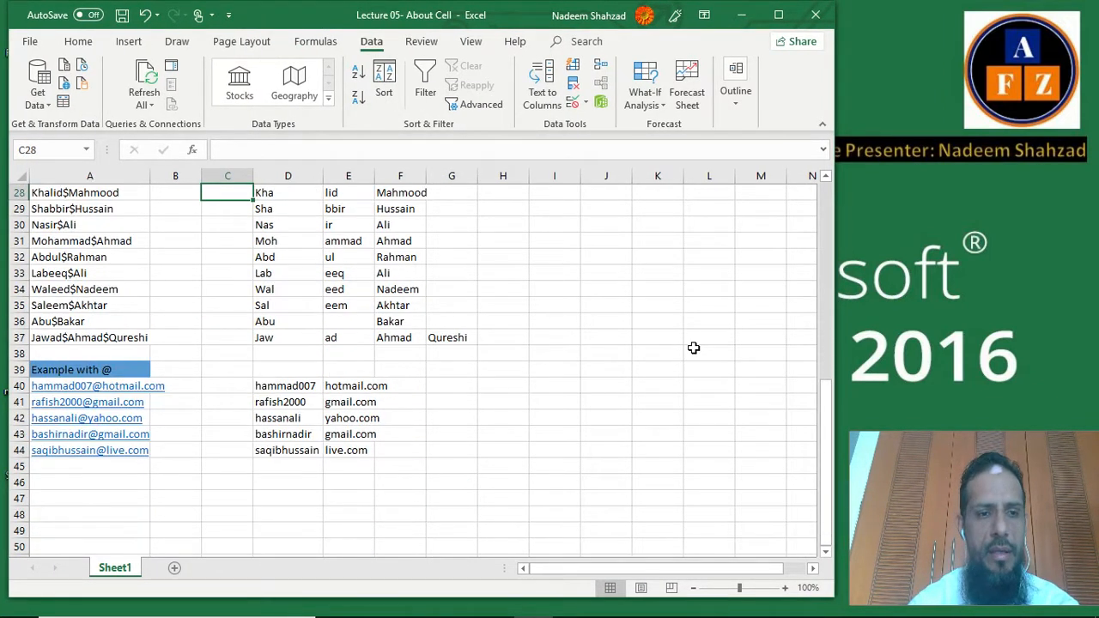
scroll(693, 347, up, 7)
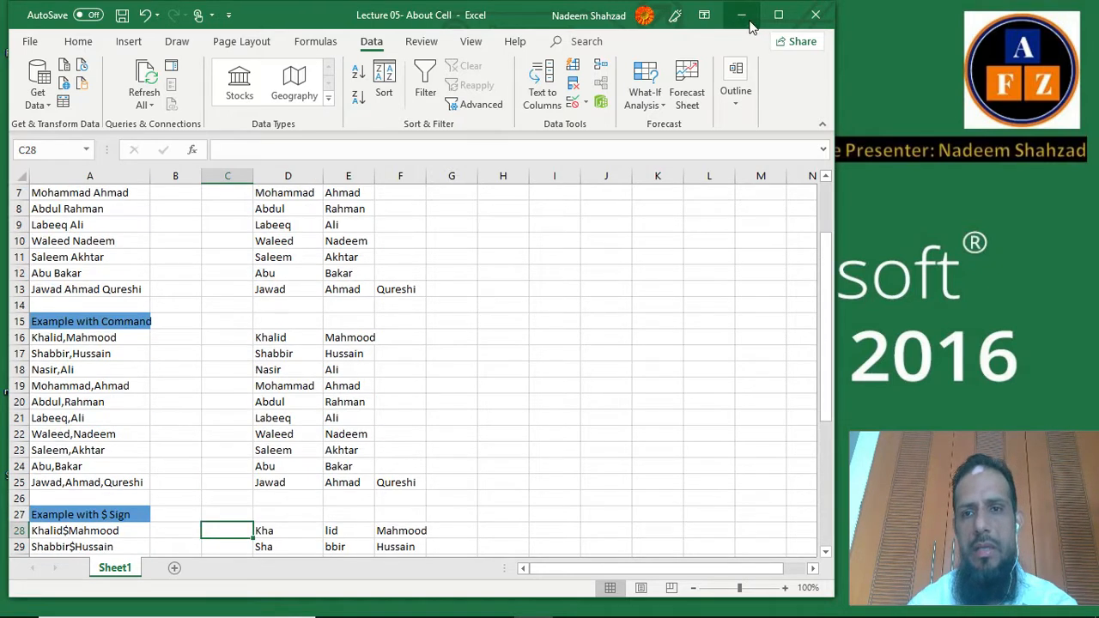
click(745, 19)
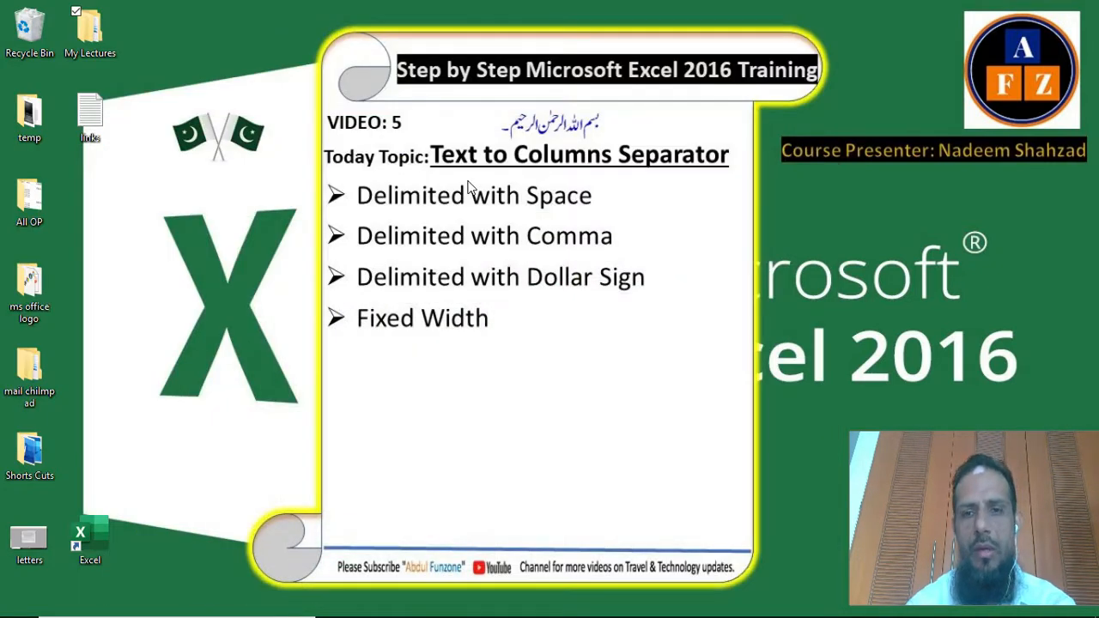